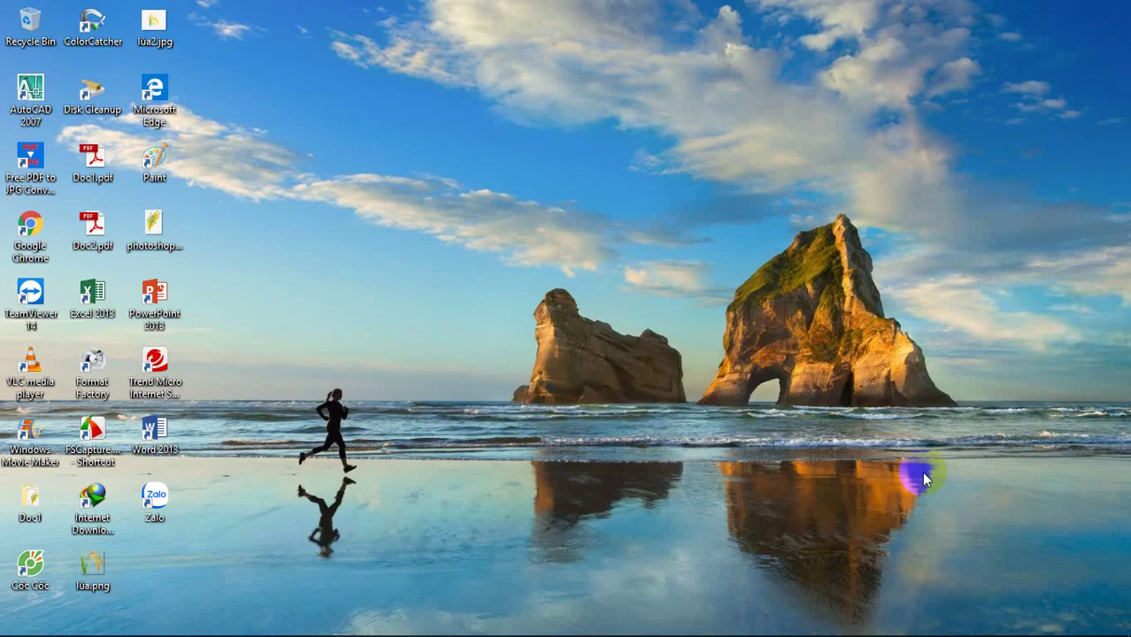
Launch Excel 2013, create a blank workbook, and minimize Excel to reveal the desktop.
{"action": "mouse_move", "coordinate": [505, 629]}
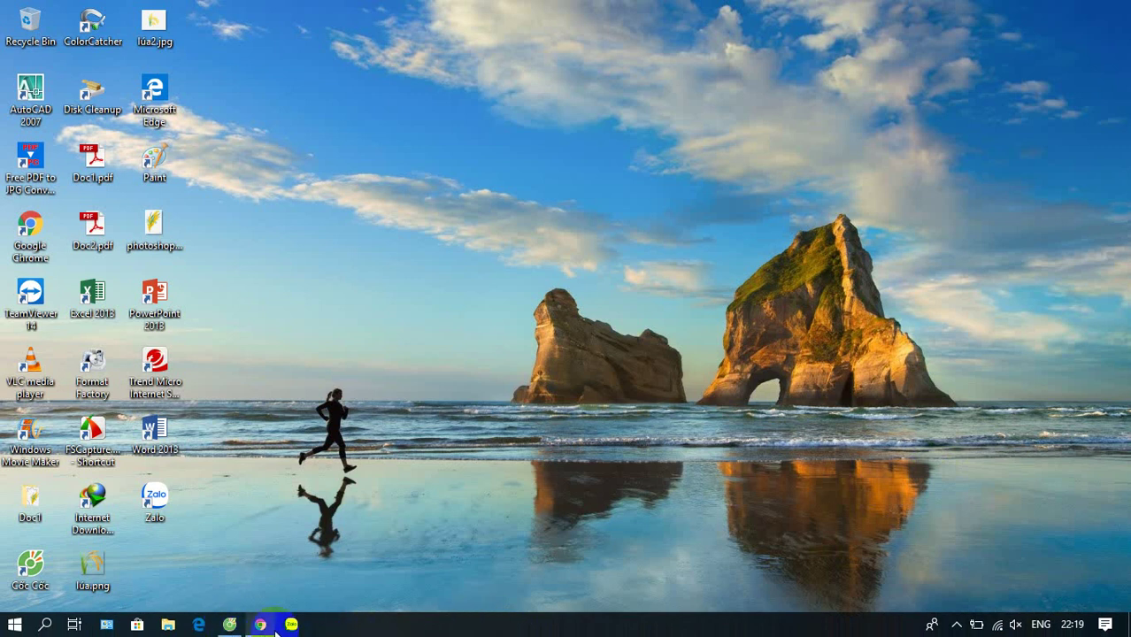
{"action": "mouse_move", "coordinate": [260, 625]}
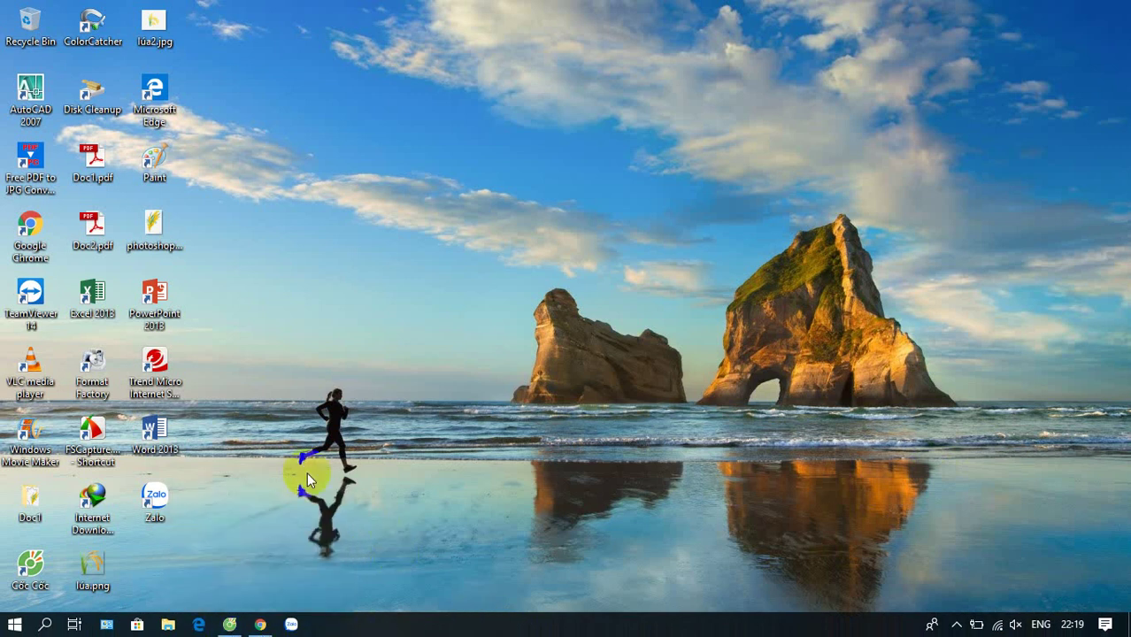
{"action": "double_click", "coordinate": [76, 310]}
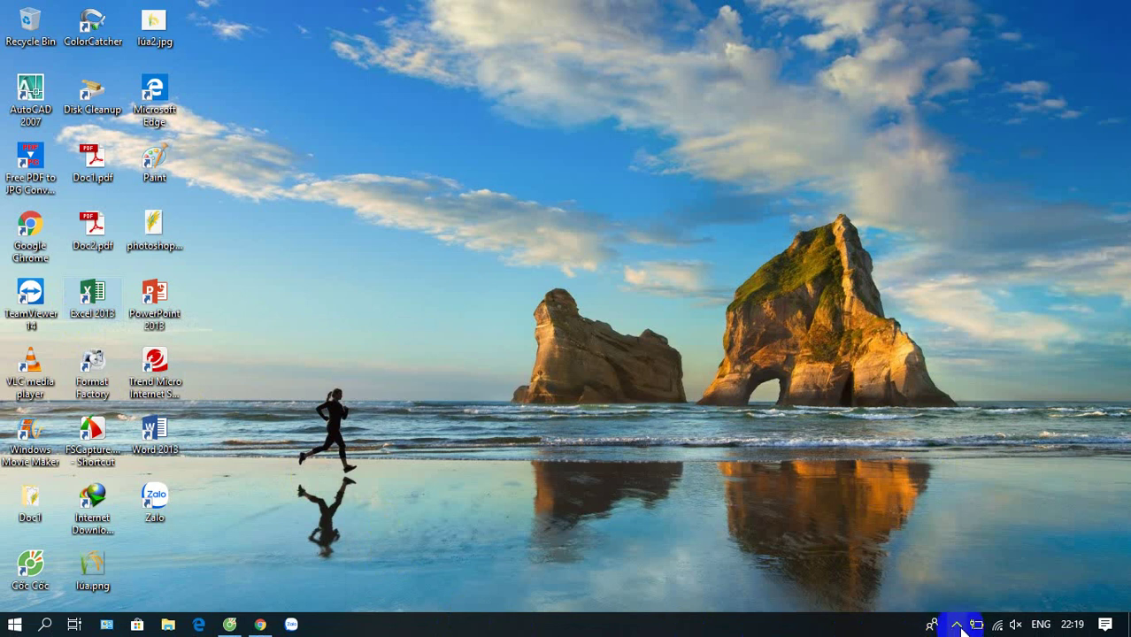
{"action": "left_click", "coordinate": [957, 627]}
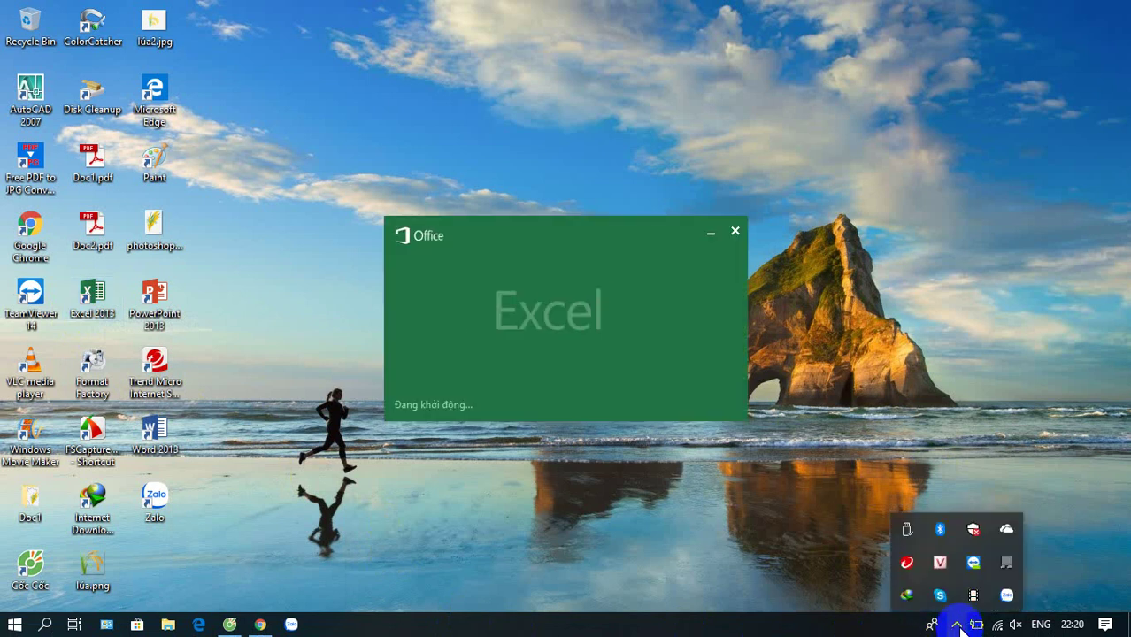
{"action": "left_click", "coordinate": [957, 627]}
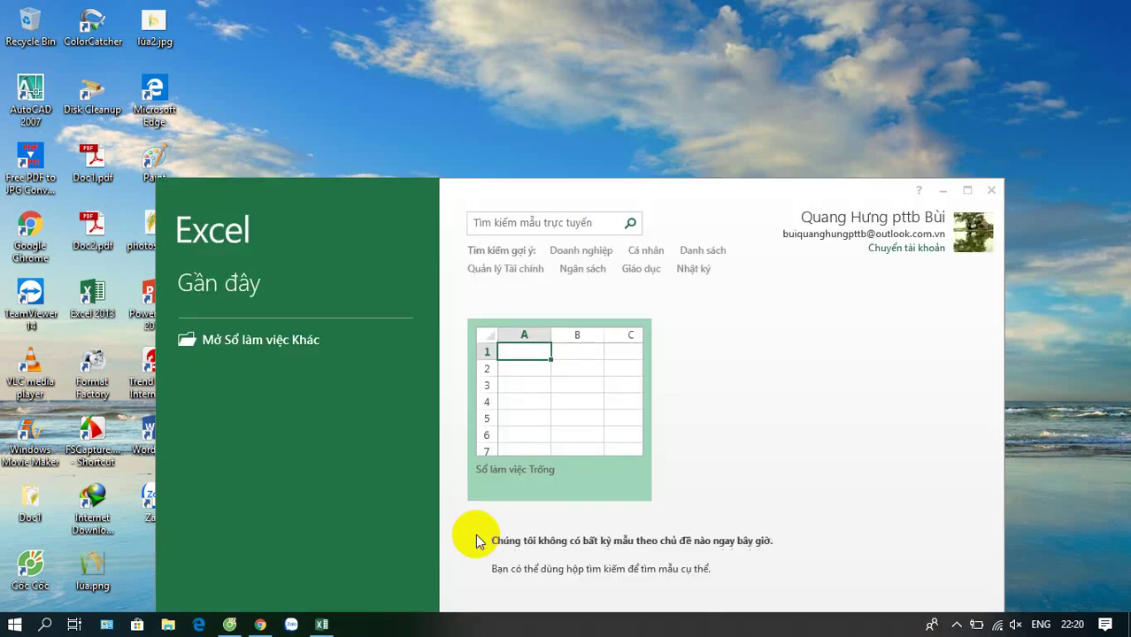
{"action": "left_click", "coordinate": [967, 189]}
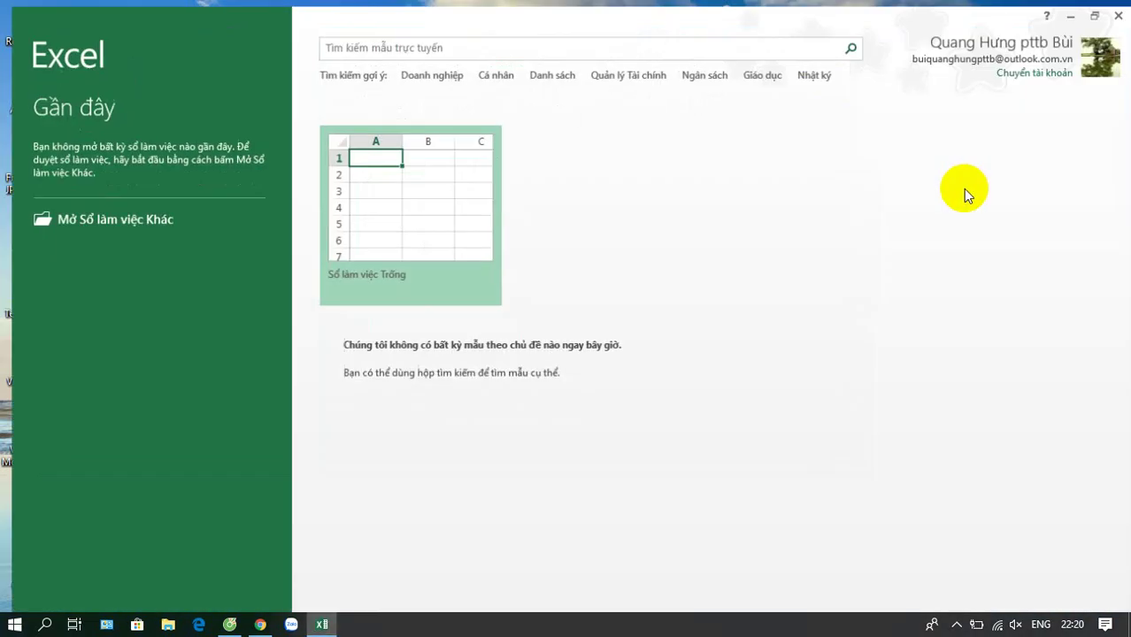
{"action": "left_click", "coordinate": [372, 176]}
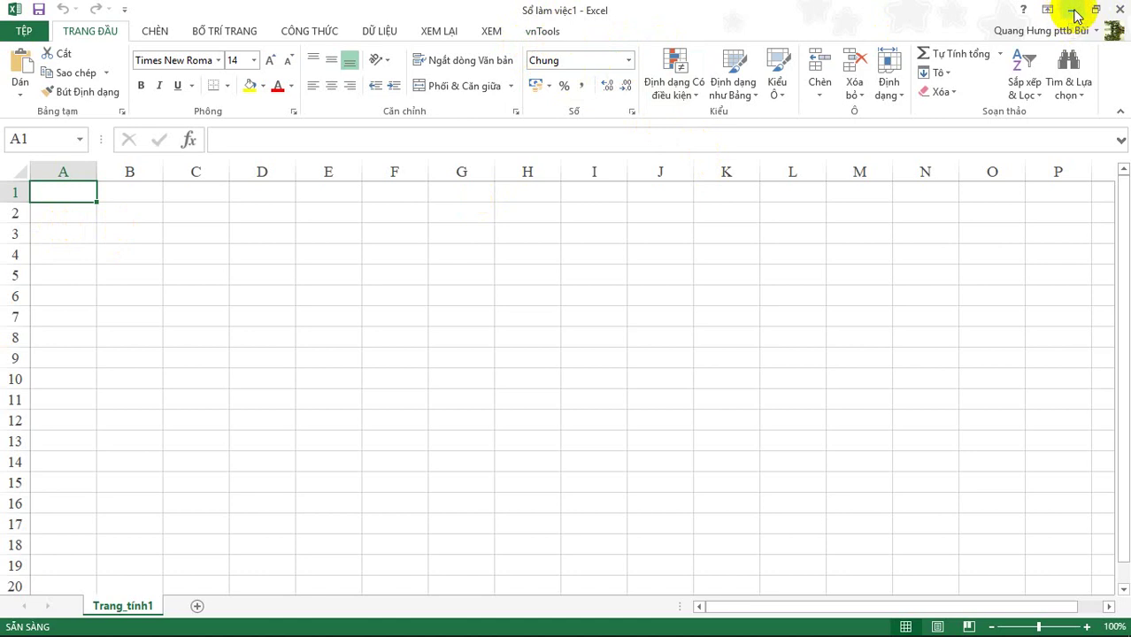
{"action": "left_click", "coordinate": [1074, 15]}
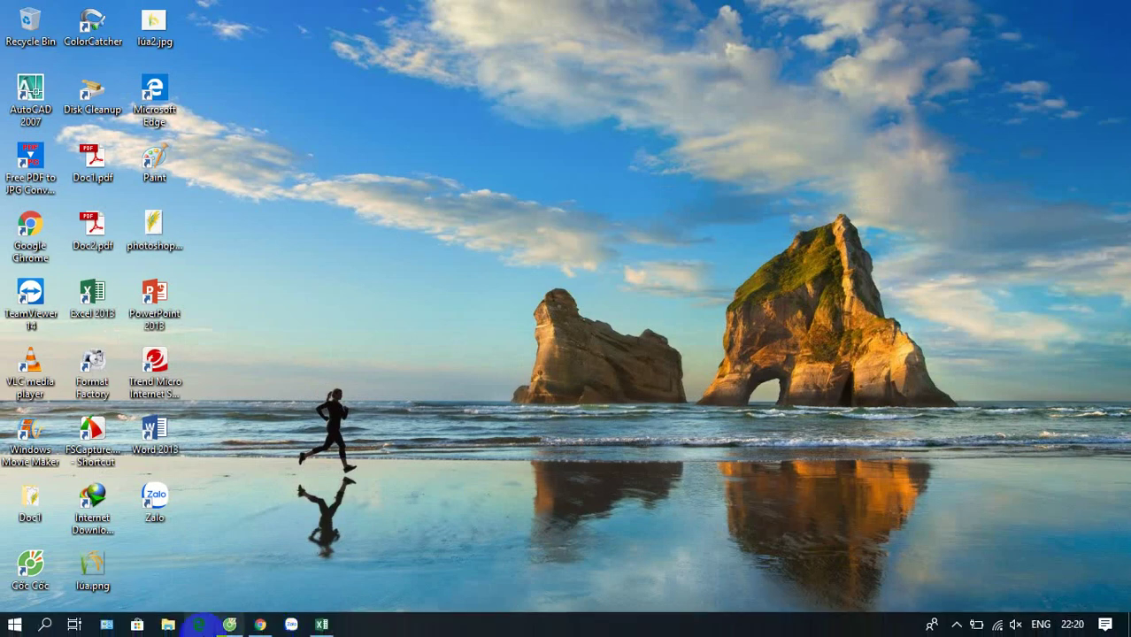
In Coc Coc, close the Tin tức tab and search Google for 'vntools'.
{"action": "left_click", "coordinate": [232, 627]}
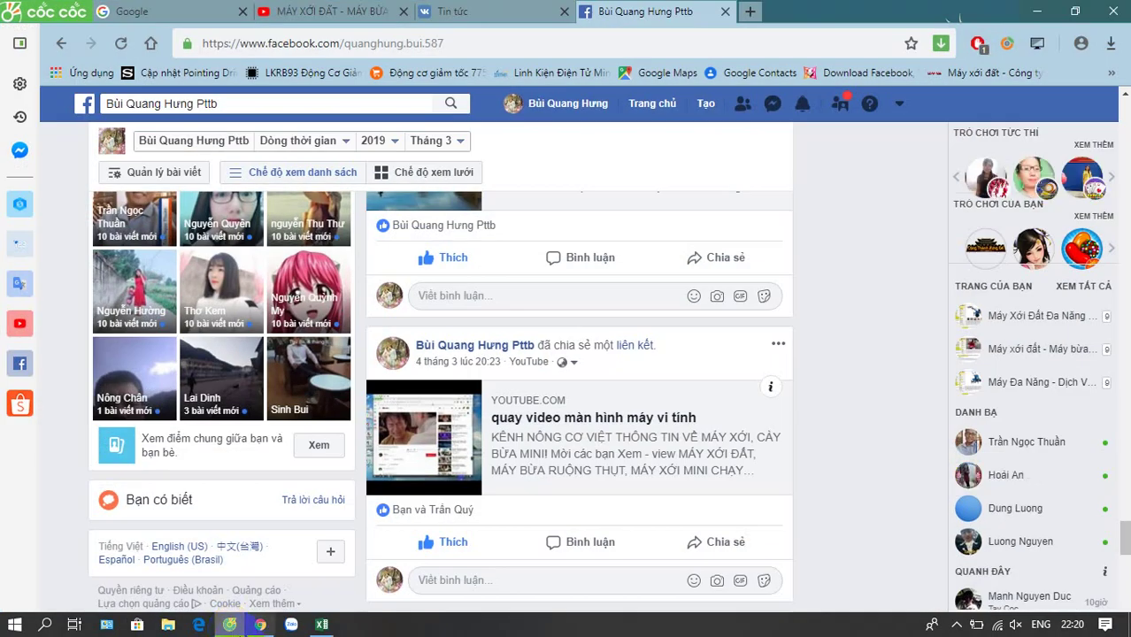
{"action": "left_click", "coordinate": [563, 12]}
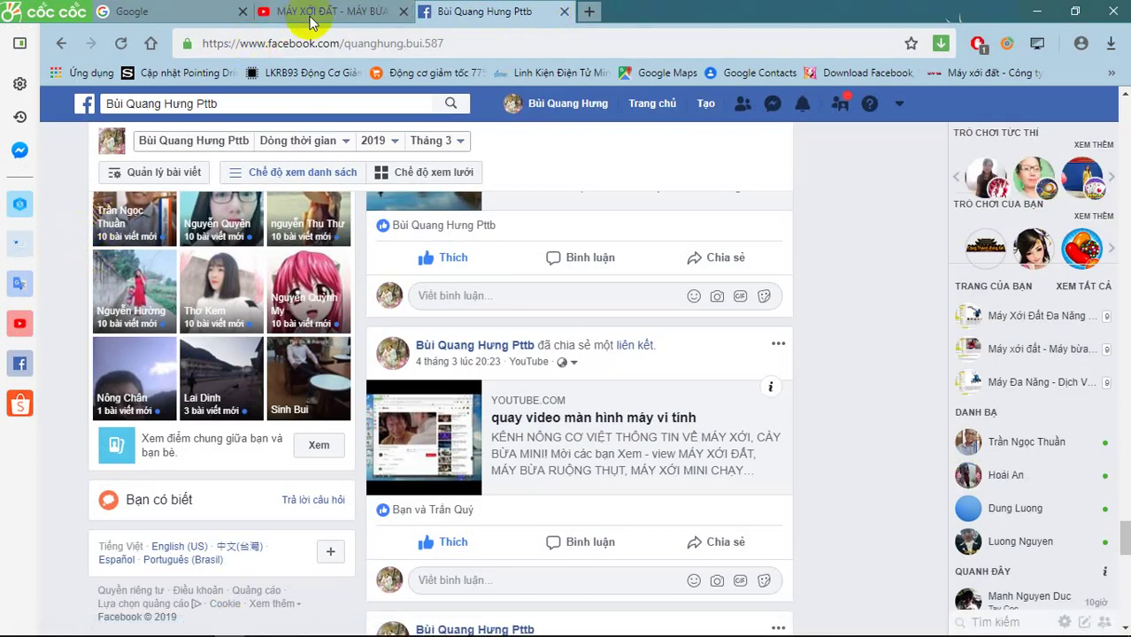
{"action": "left_click", "coordinate": [153, 11]}
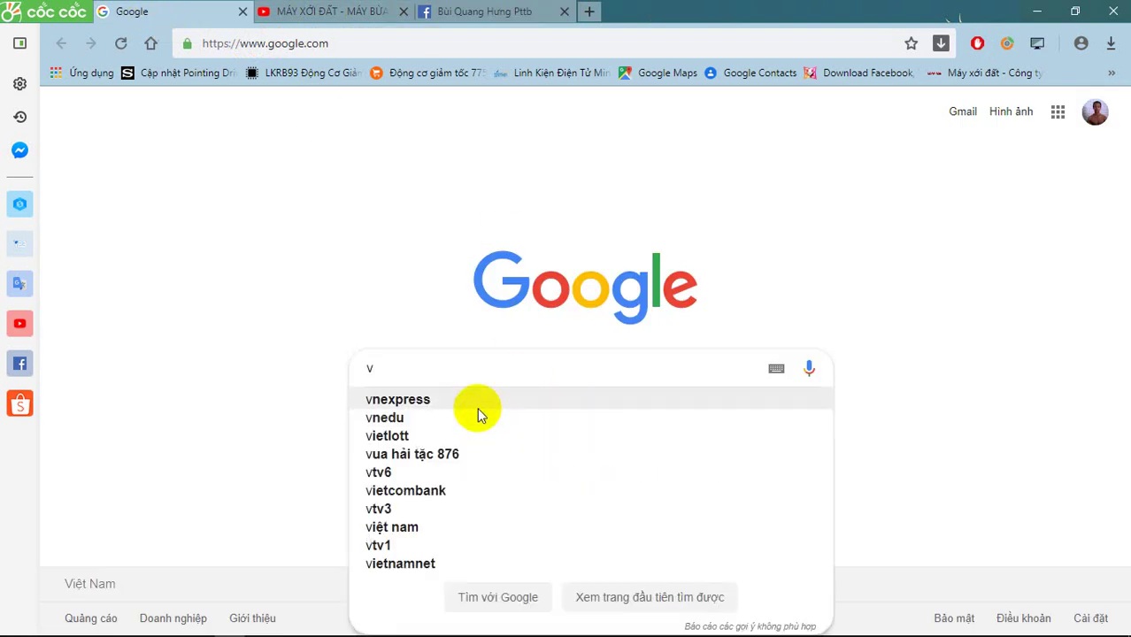
{"action": "type", "text": "n"}
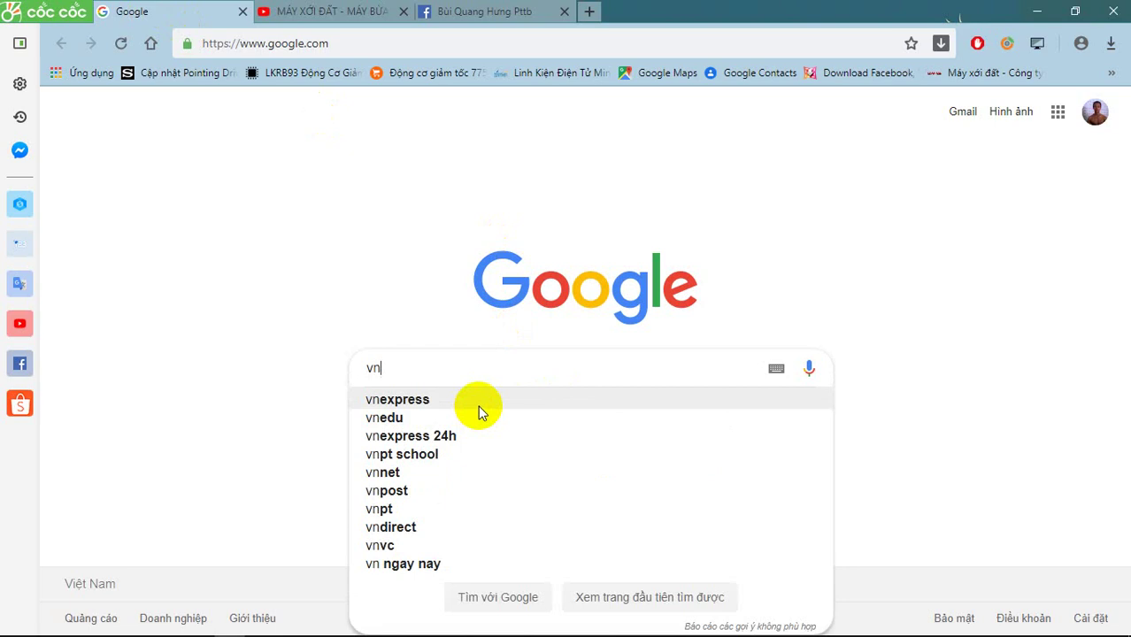
{"action": "type", "text": "t"}
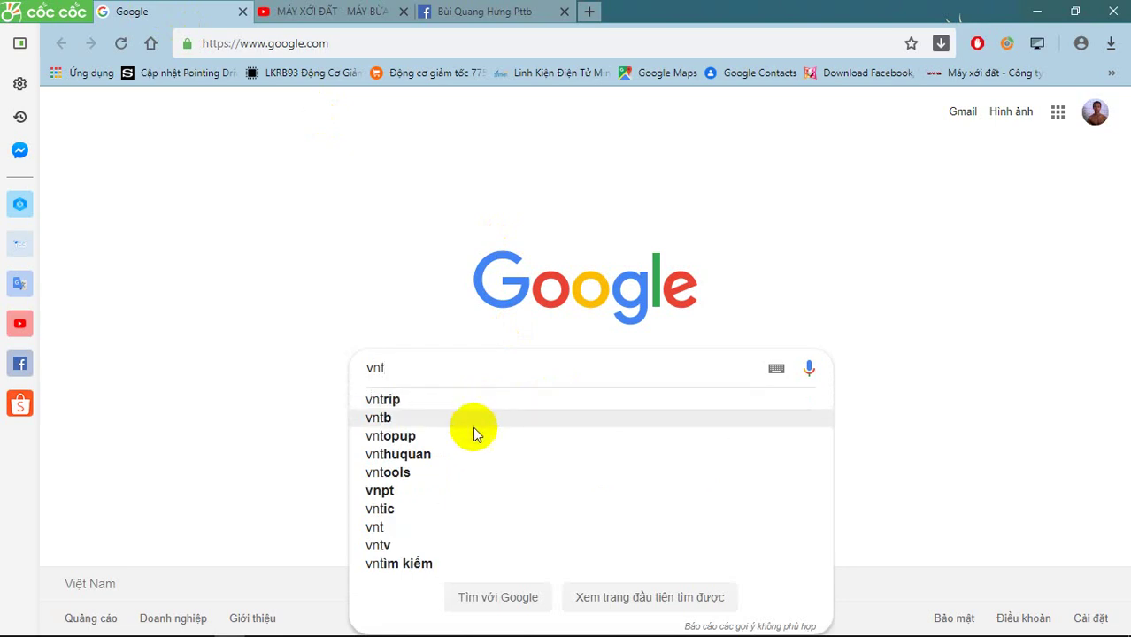
{"action": "left_click", "coordinate": [396, 472]}
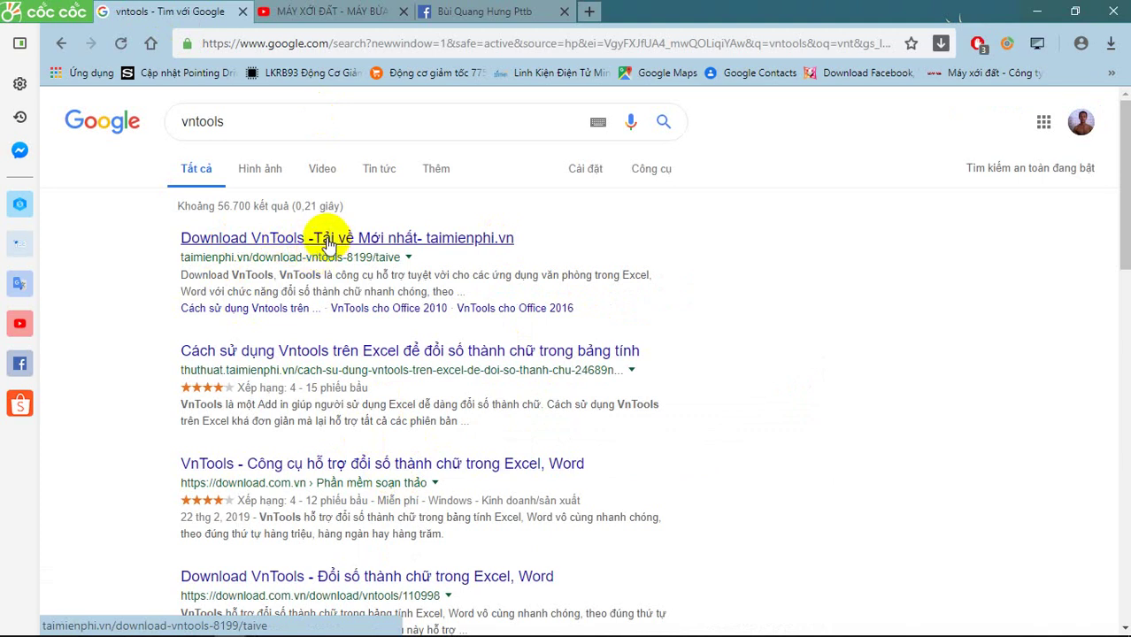
Open the 'Download VnTools - taimienphi.vn' result and look over its download links.
{"action": "left_click", "coordinate": [322, 247]}
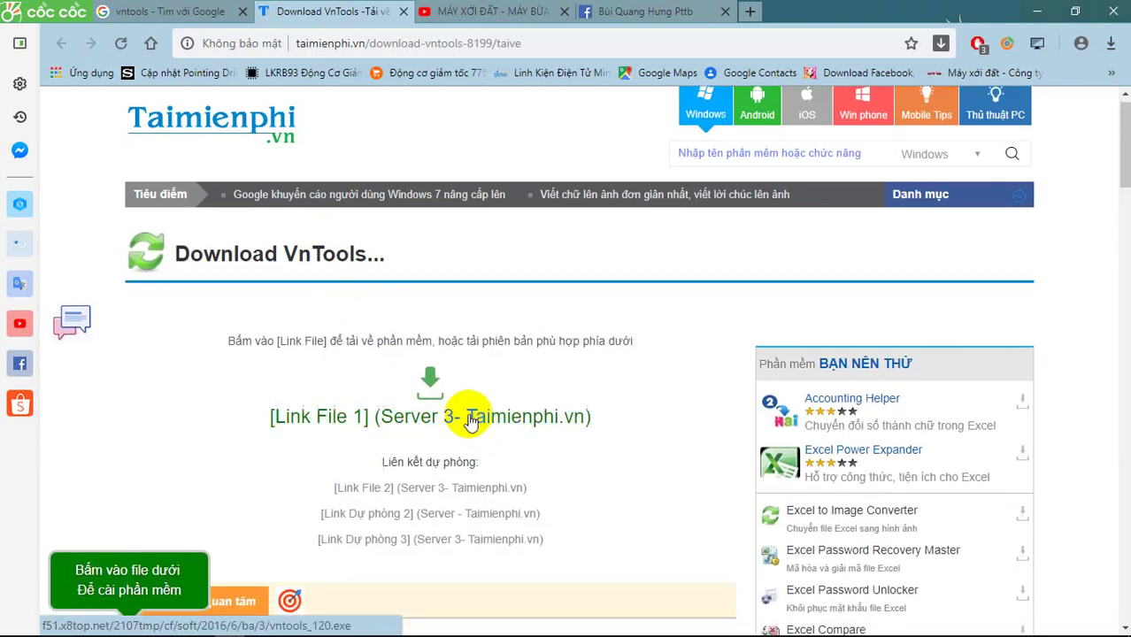
{"action": "scroll", "coordinate": [462, 425], "scroll_direction": "down", "scroll_amount": 3}
{"action": "scroll", "coordinate": [470, 416], "scroll_direction": "up", "scroll_amount": 2}
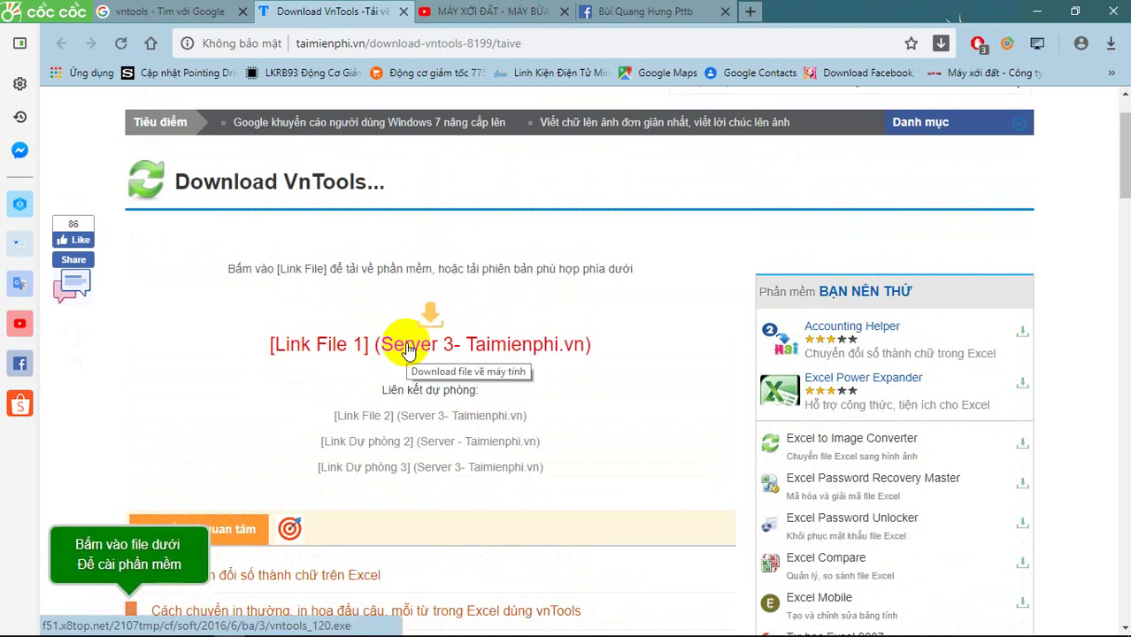
{"action": "mouse_move", "coordinate": [368, 632]}
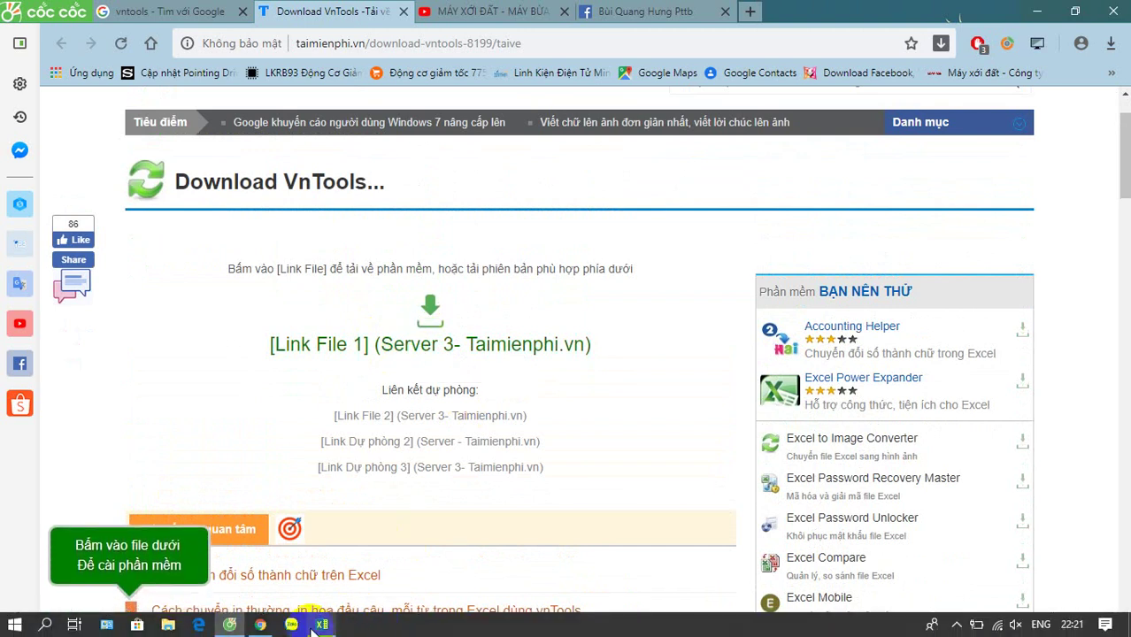
{"action": "mouse_move", "coordinate": [259, 631]}
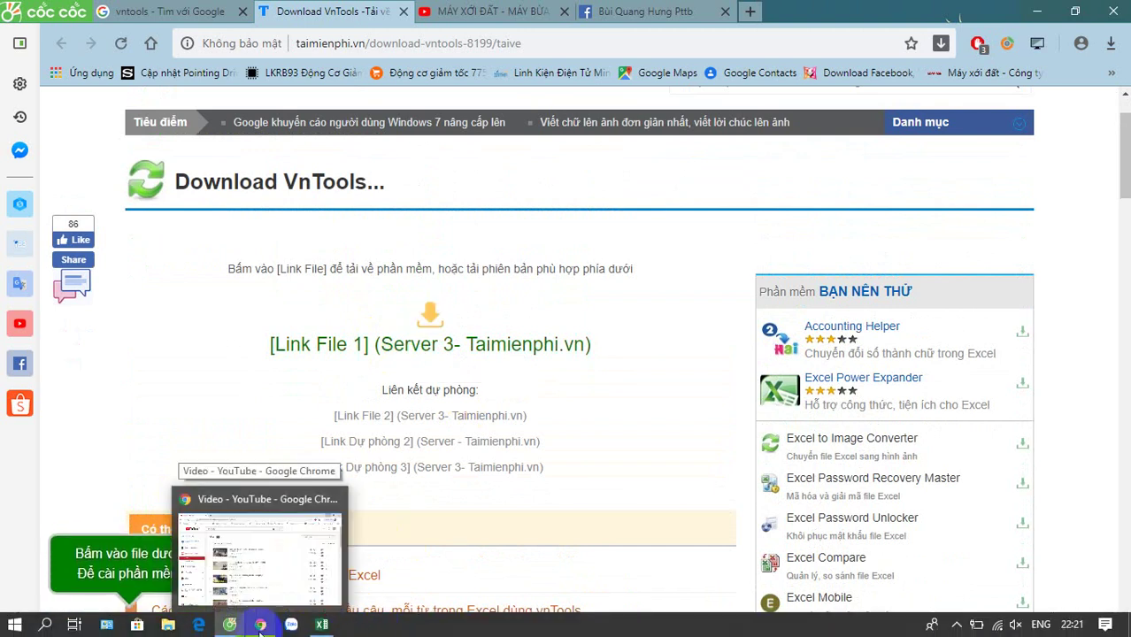
Open File Explorer and browse the OneDrive Tài liệu, Tệp đính kèm and Programs folders.
{"action": "left_click", "coordinate": [173, 630]}
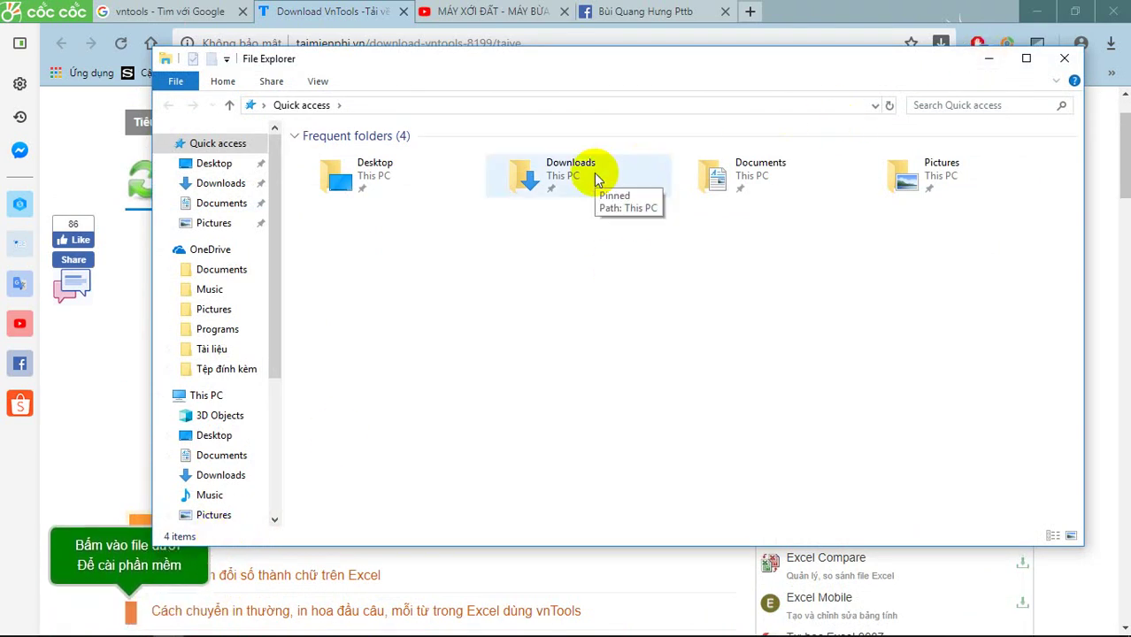
{"action": "left_click", "coordinate": [213, 250]}
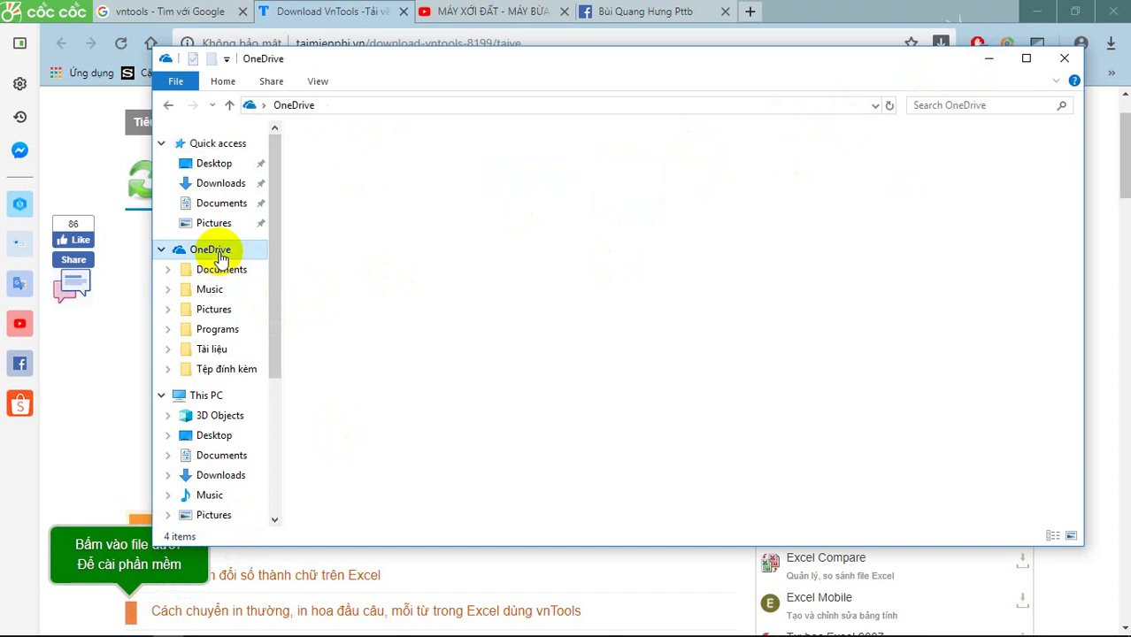
{"action": "double_click", "coordinate": [328, 224]}
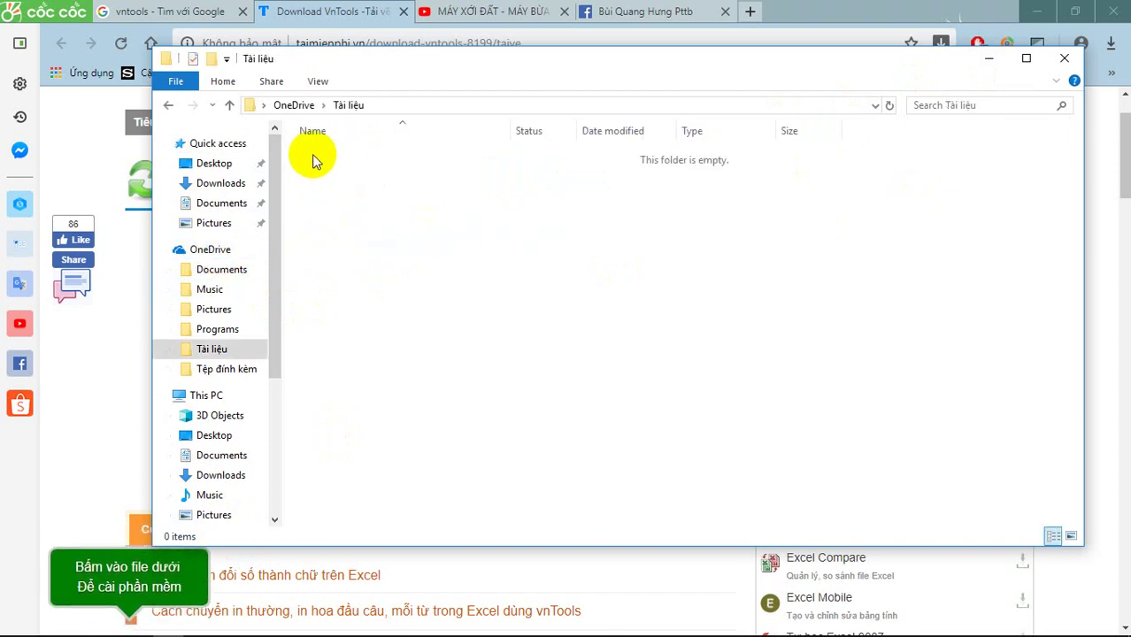
{"action": "key", "text": "BackSpace"}
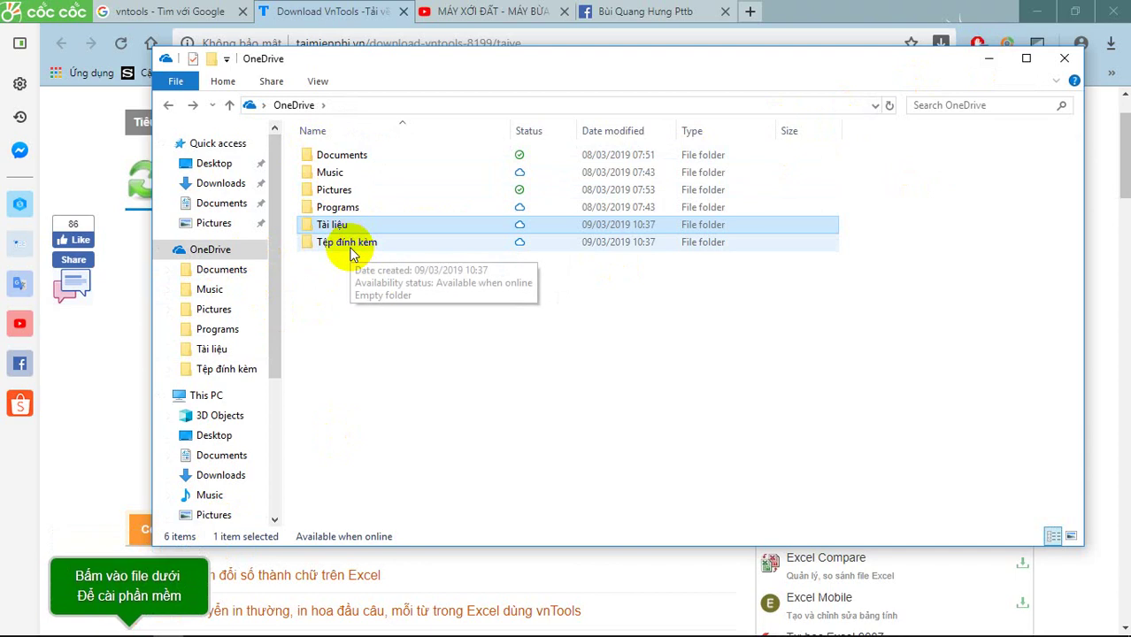
{"action": "double_click", "coordinate": [349, 245]}
{"action": "key", "text": "BackSpace"}
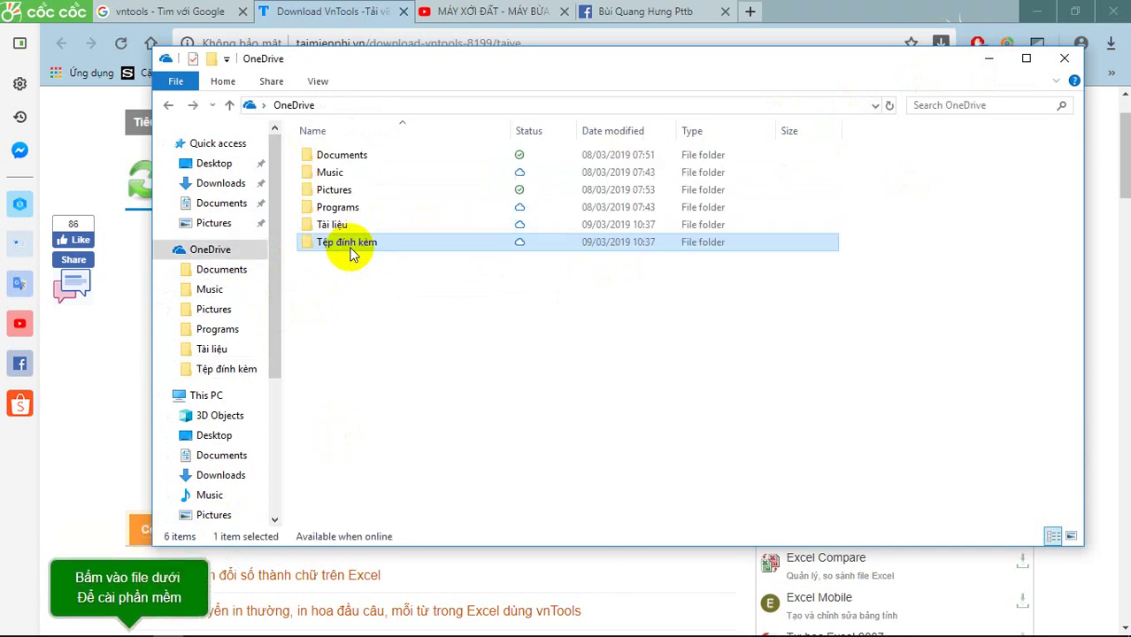
{"action": "left_click", "coordinate": [337, 210]}
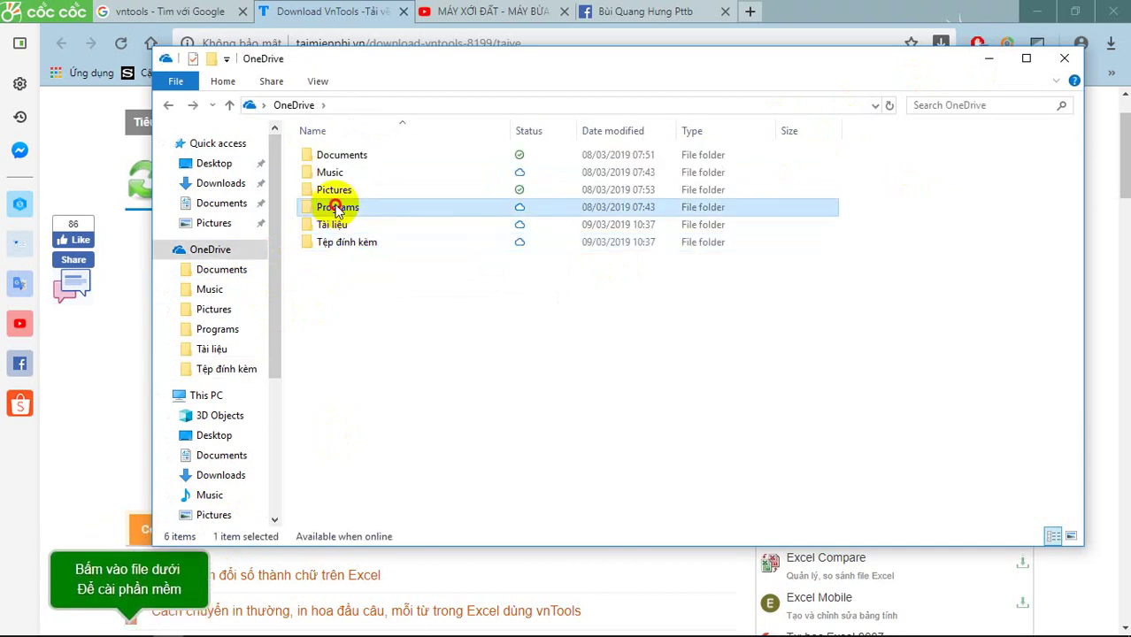
{"action": "double_click", "coordinate": [336, 210]}
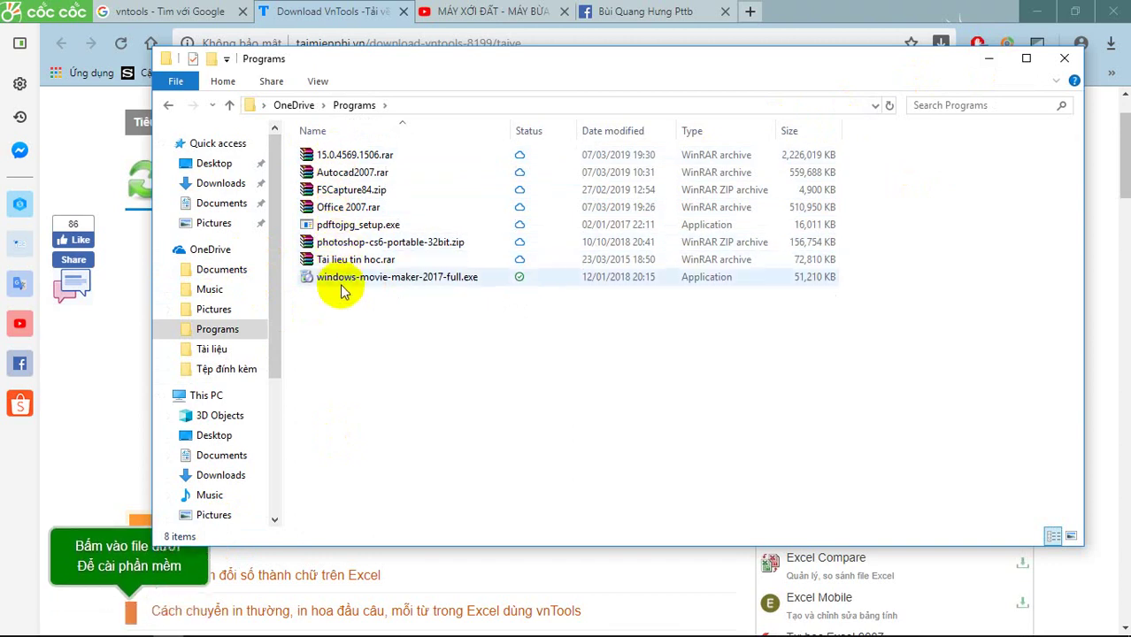
Check the OneDrive Documents folder and its subfolder, then go back to Quick access.
{"action": "key", "text": "alt+Left"}
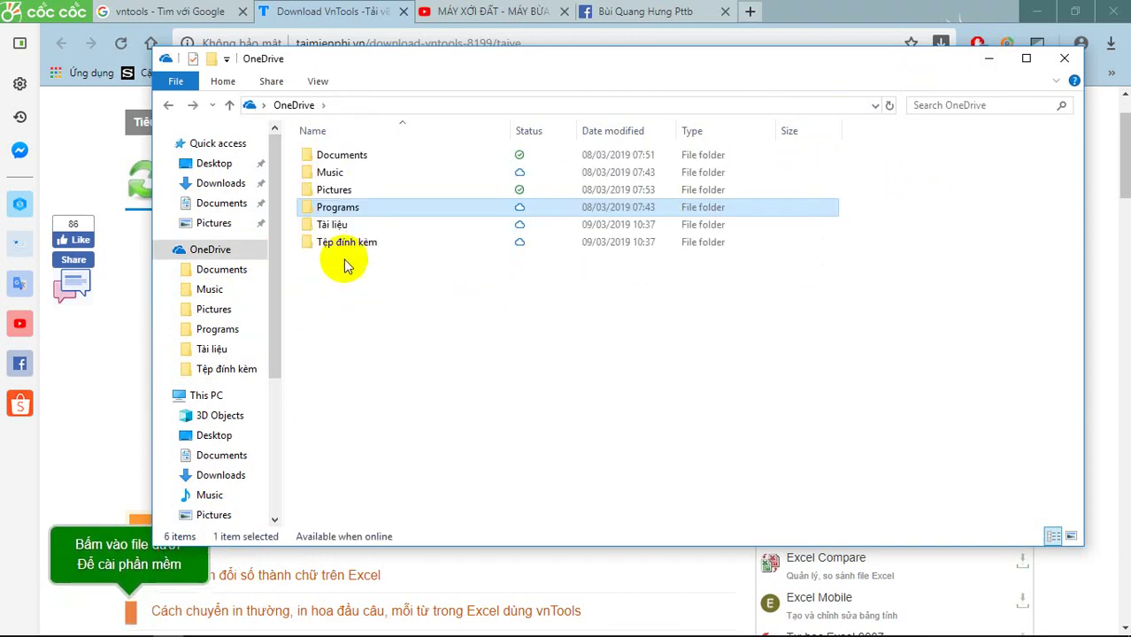
{"action": "double_click", "coordinate": [341, 157]}
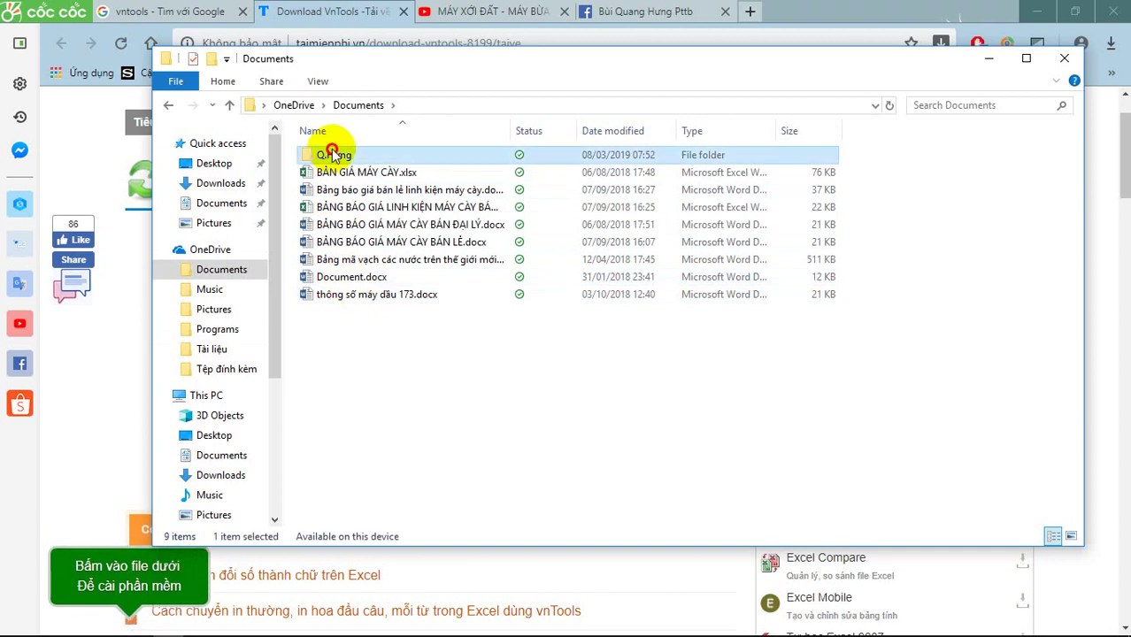
{"action": "double_click", "coordinate": [330, 154]}
{"action": "key", "text": "alt+Left"}
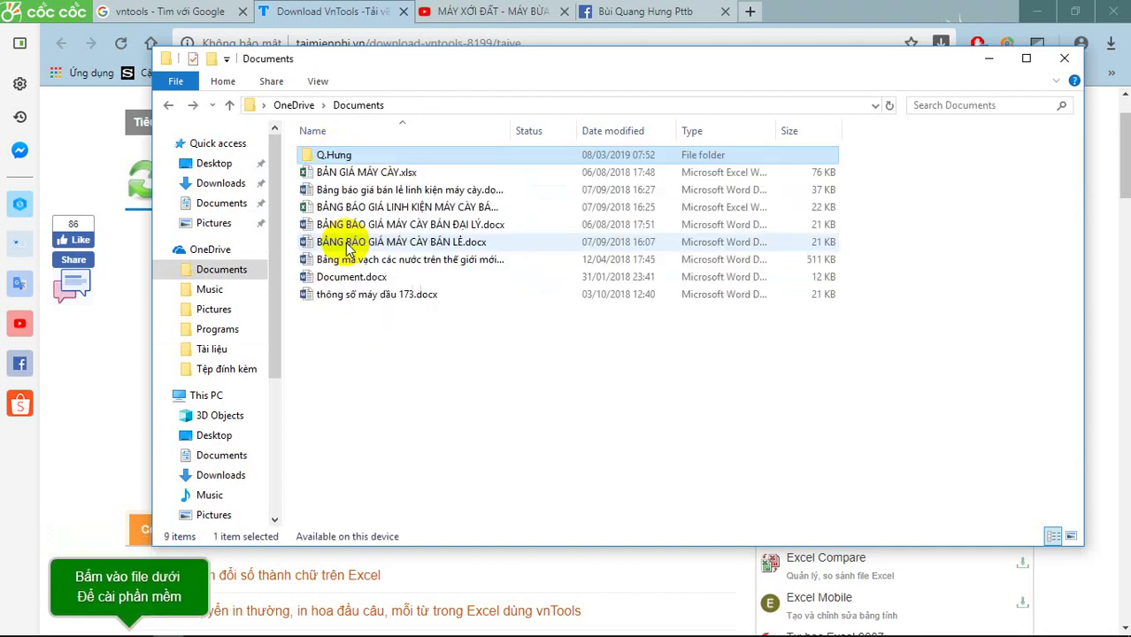
{"action": "key", "text": "alt+Left"}
{"action": "key", "text": "alt+Left"}
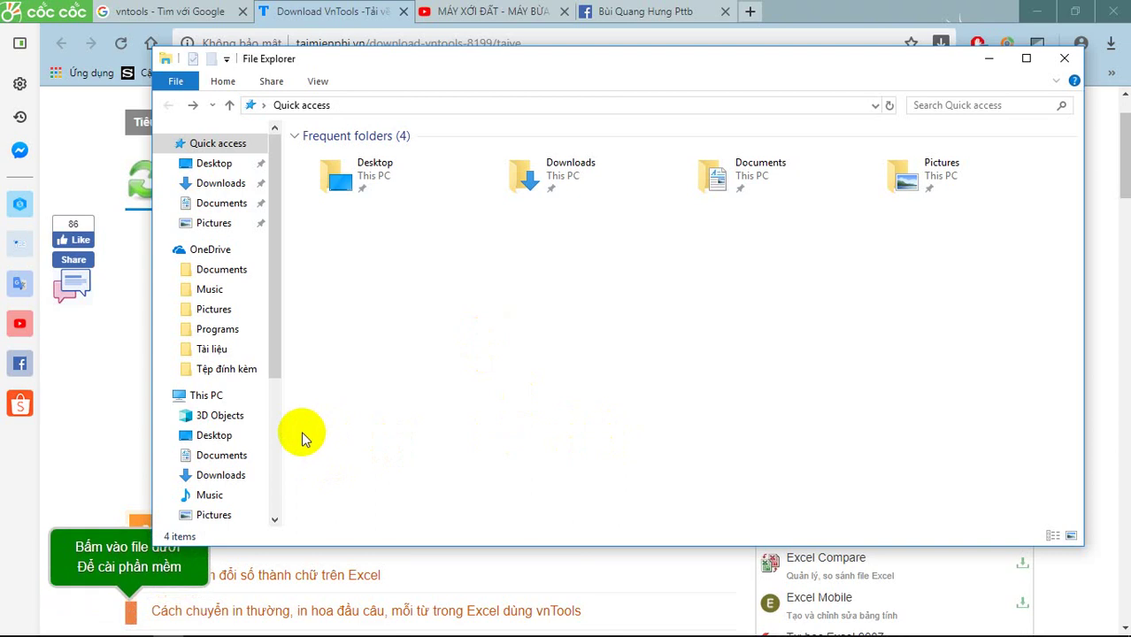
Run vntools_120.exe from F:\BKPTTBA\Programs, then browse to Local Disk (C:).
{"action": "scroll", "coordinate": [298, 449], "scroll_direction": "down", "scroll_amount": 3}
{"action": "middle_click", "coordinate": [234, 467]}
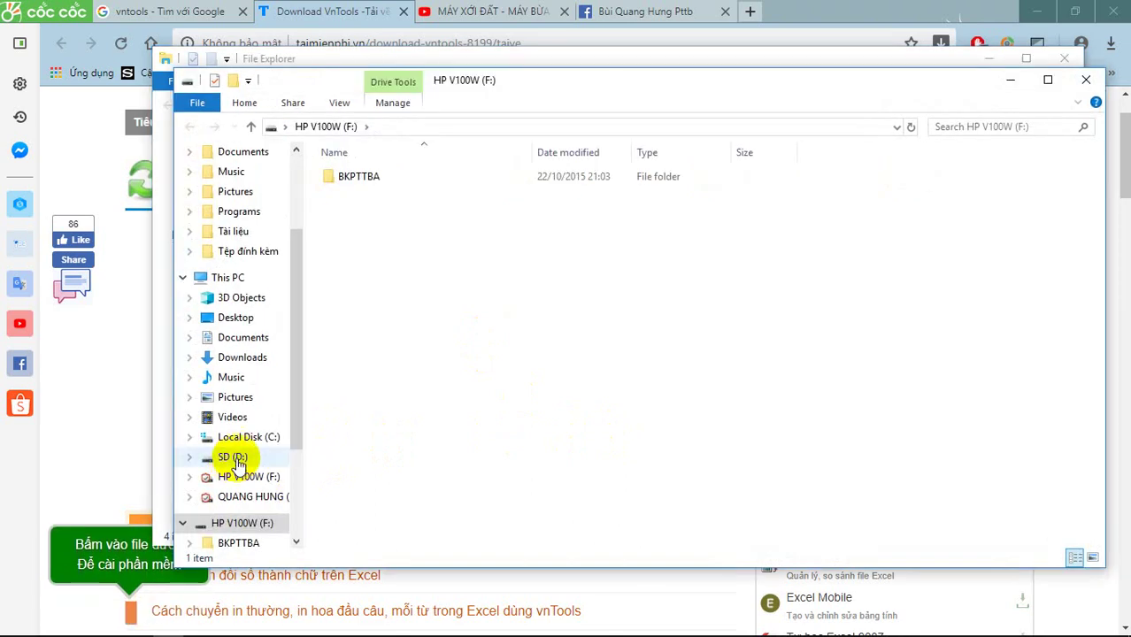
{"action": "double_click", "coordinate": [355, 180]}
{"action": "left_click", "coordinate": [365, 232]}
{"action": "double_click", "coordinate": [367, 232]}
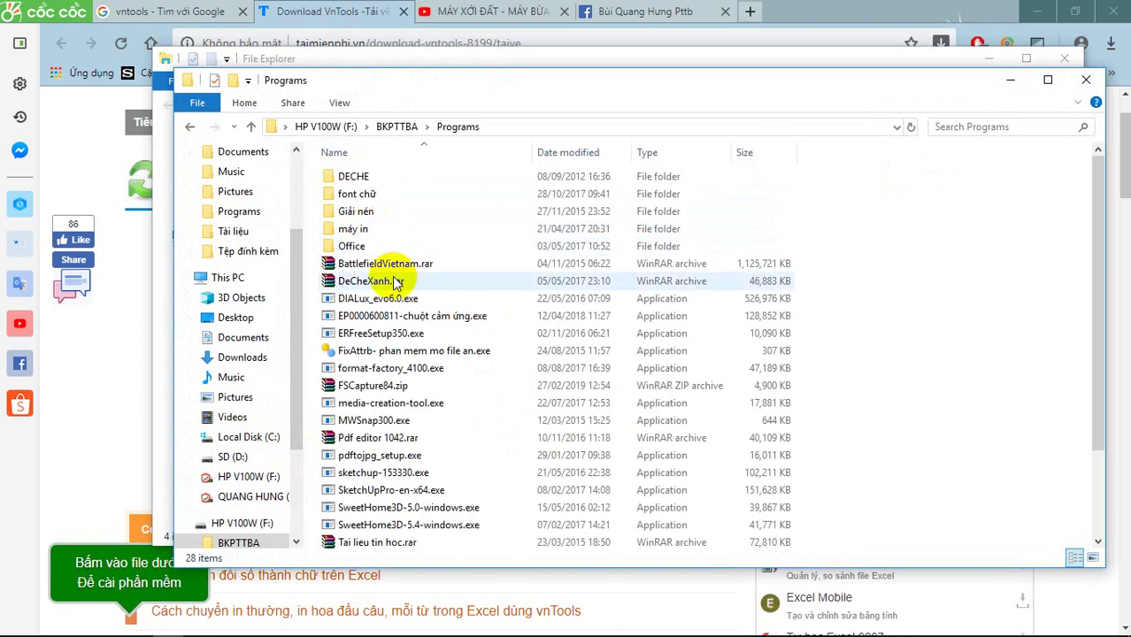
{"action": "scroll", "coordinate": [394, 301], "scroll_direction": "down", "scroll_amount": 2}
{"action": "scroll", "coordinate": [408, 399], "scroll_direction": "down", "scroll_amount": 1}
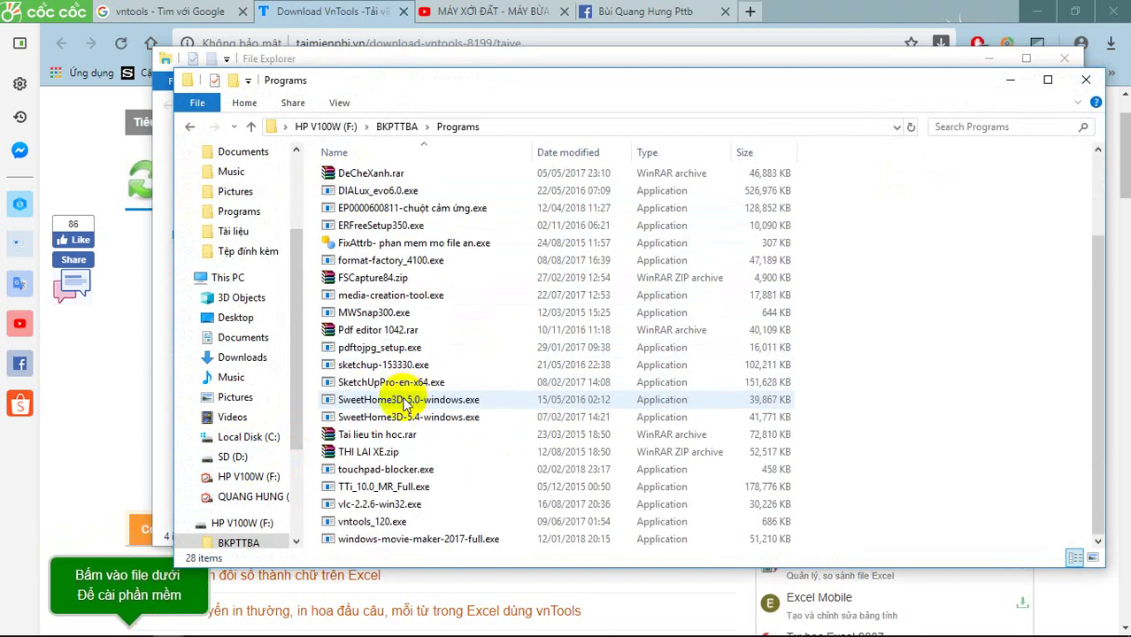
{"action": "double_click", "coordinate": [344, 521]}
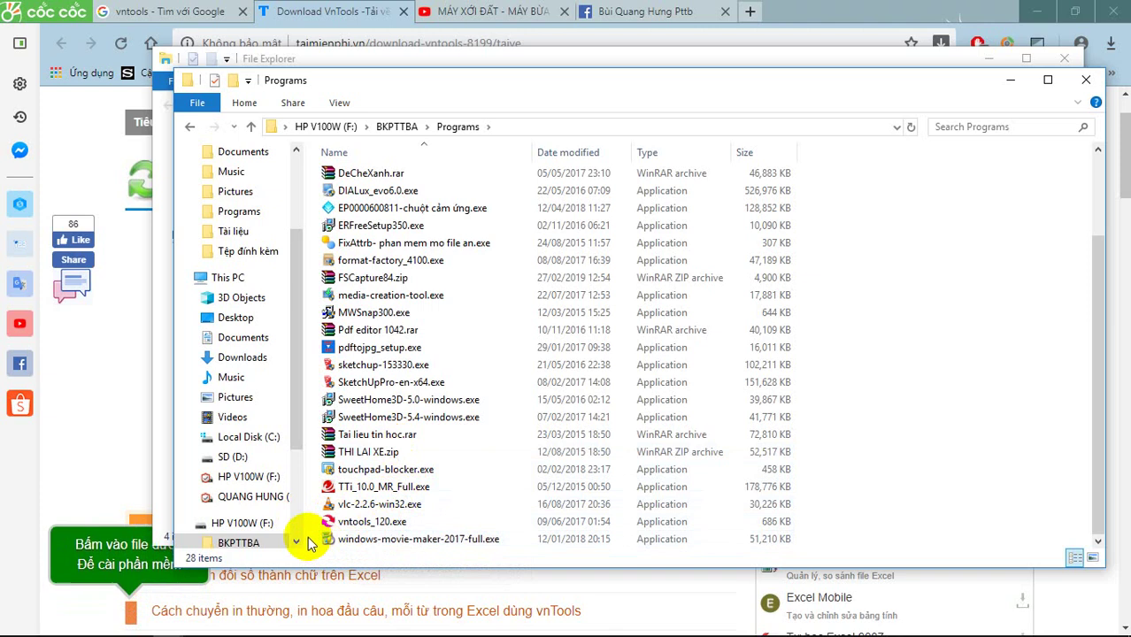
{"action": "left_click", "coordinate": [245, 440]}
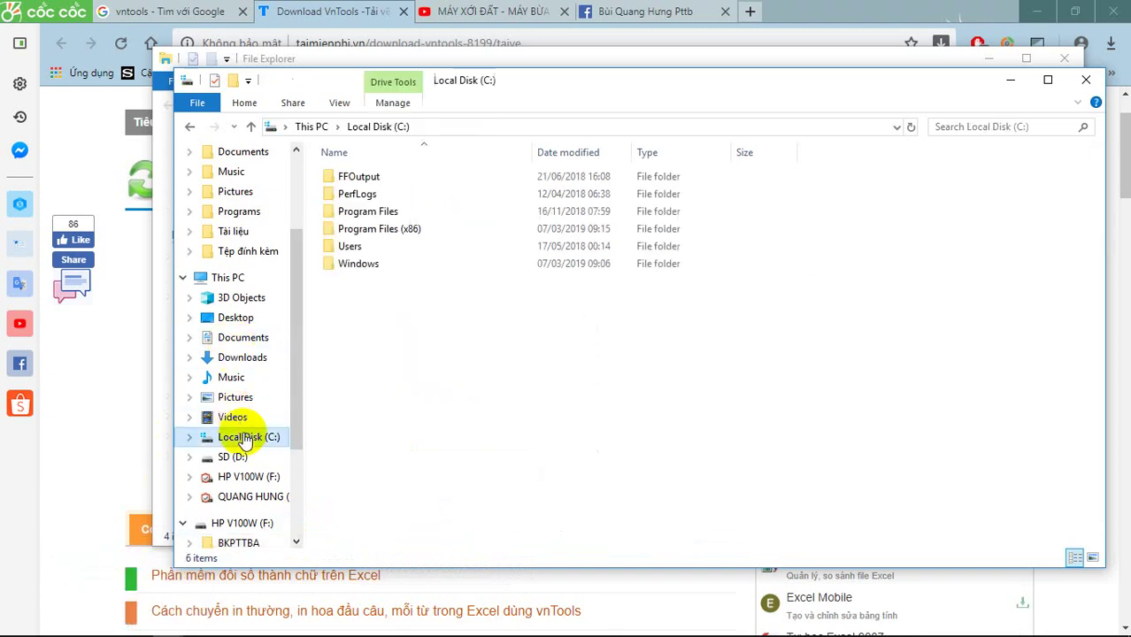
Open C:\Program Files (x86)\vnTools, then start the Link File 1 download of vntools_120.exe.
{"action": "double_click", "coordinate": [368, 230]}
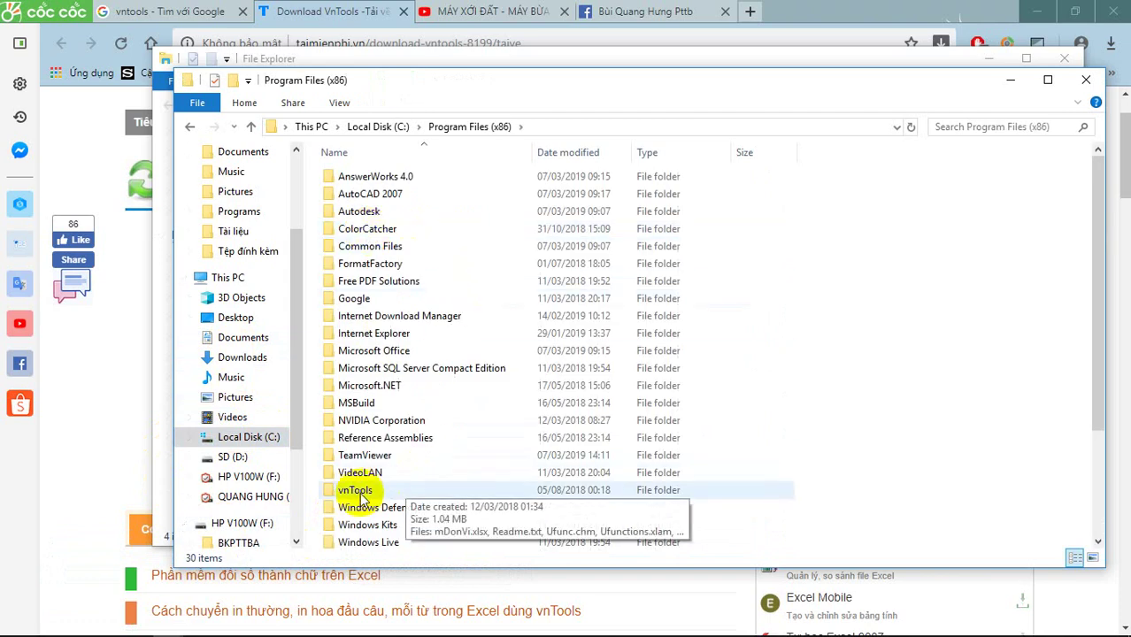
{"action": "double_click", "coordinate": [380, 490]}
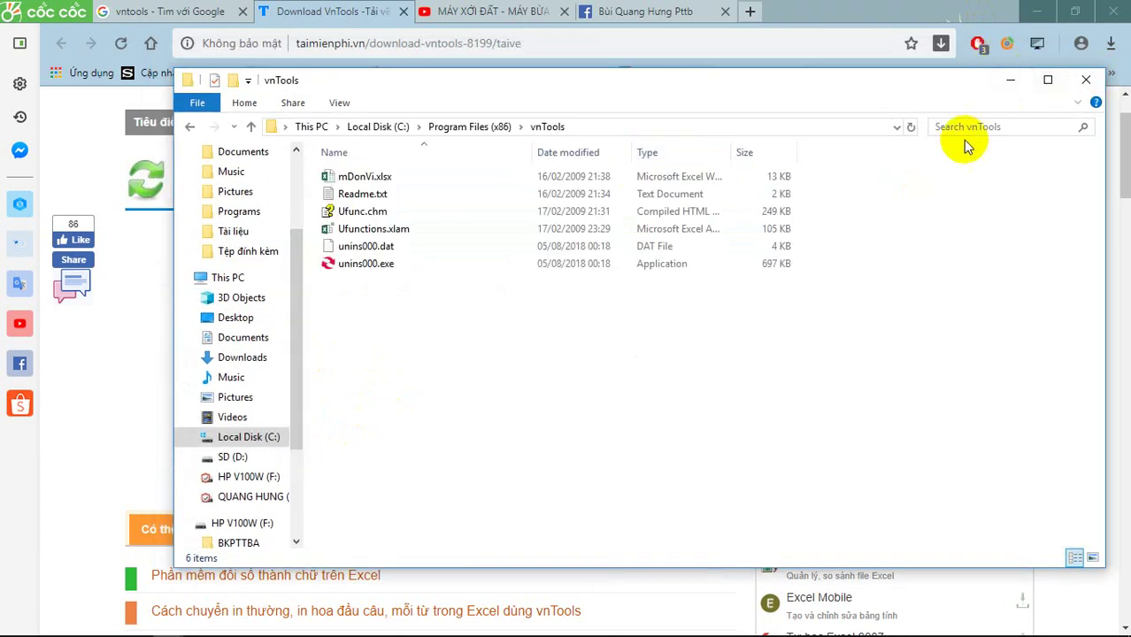
{"action": "left_click", "coordinate": [131, 339]}
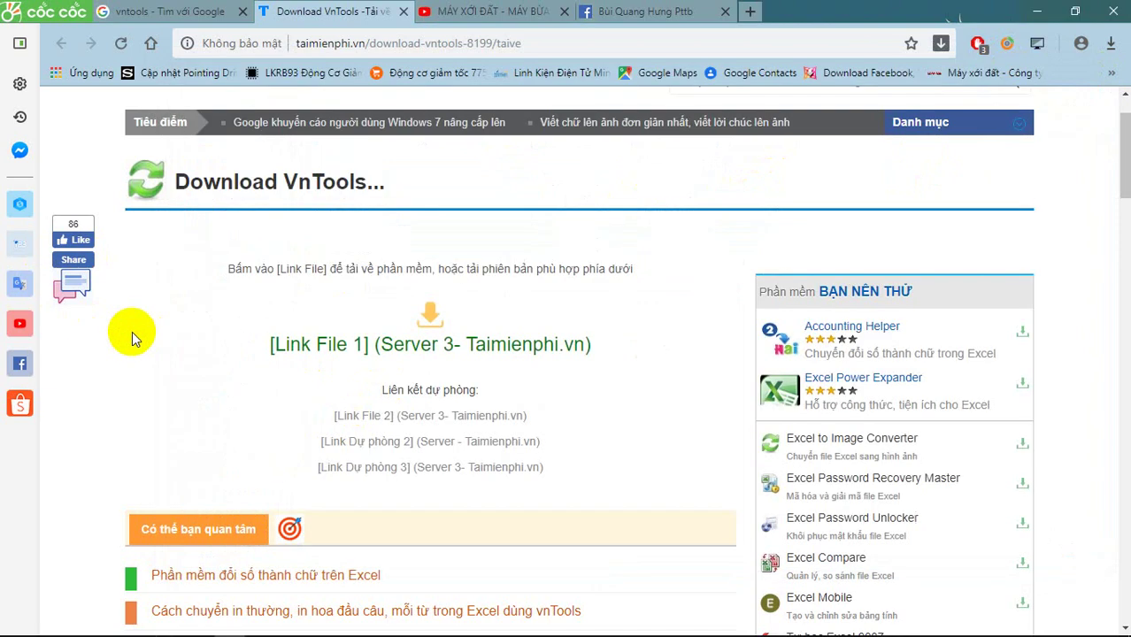
{"action": "left_click", "coordinate": [429, 317]}
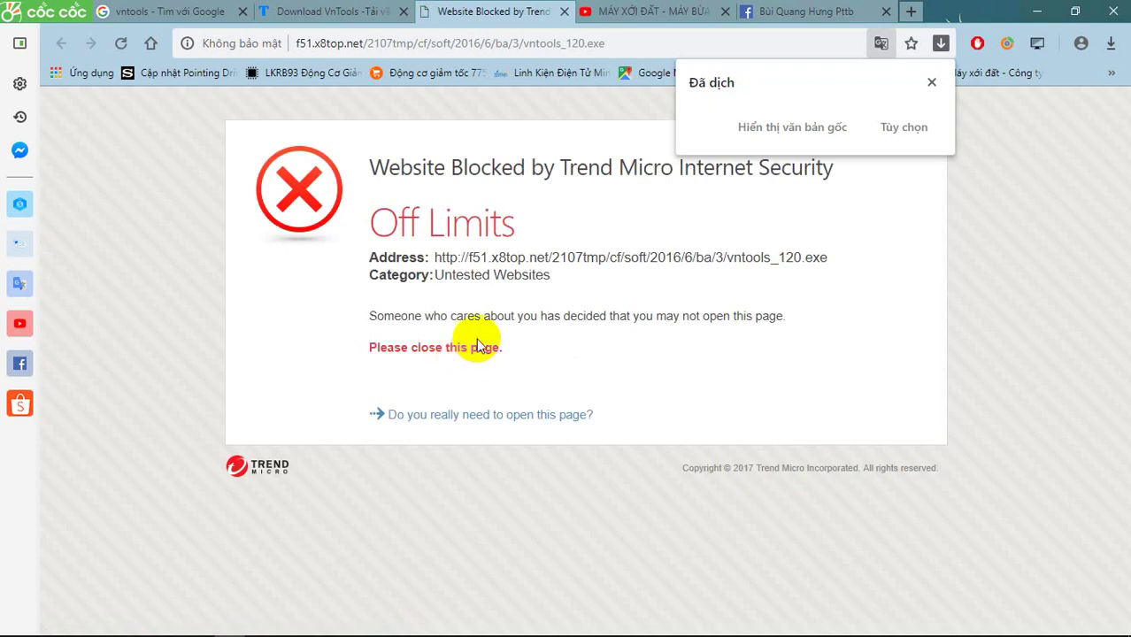
Dismiss the translation prompt and close the Trend Micro 'Website Blocked' tab.
{"action": "mouse_move", "coordinate": [734, 627]}
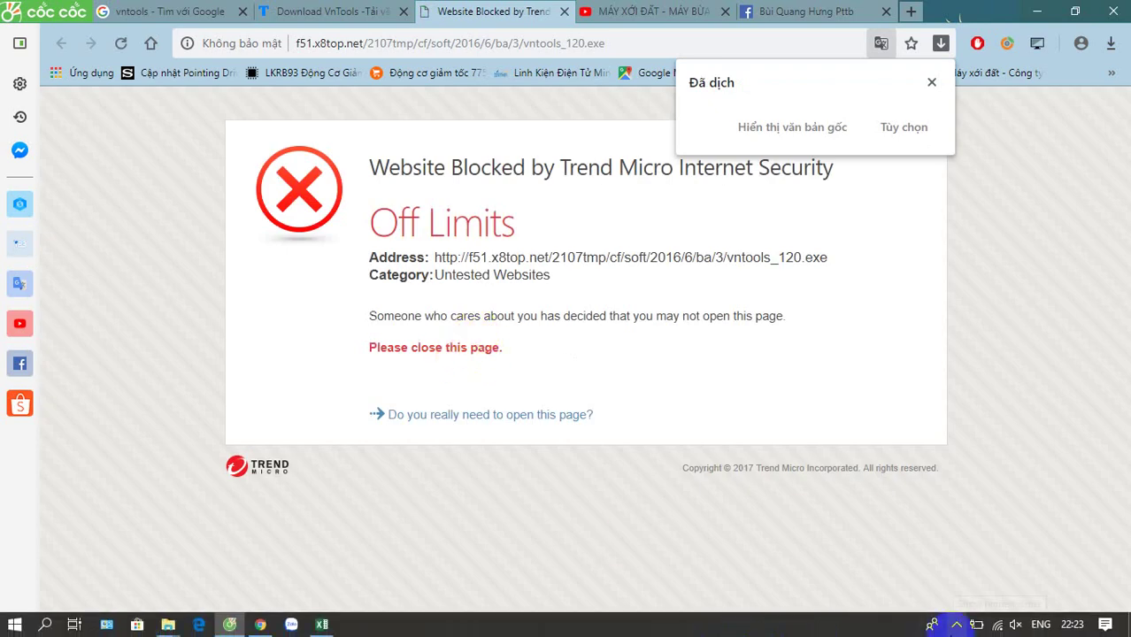
{"action": "mouse_move", "coordinate": [974, 631]}
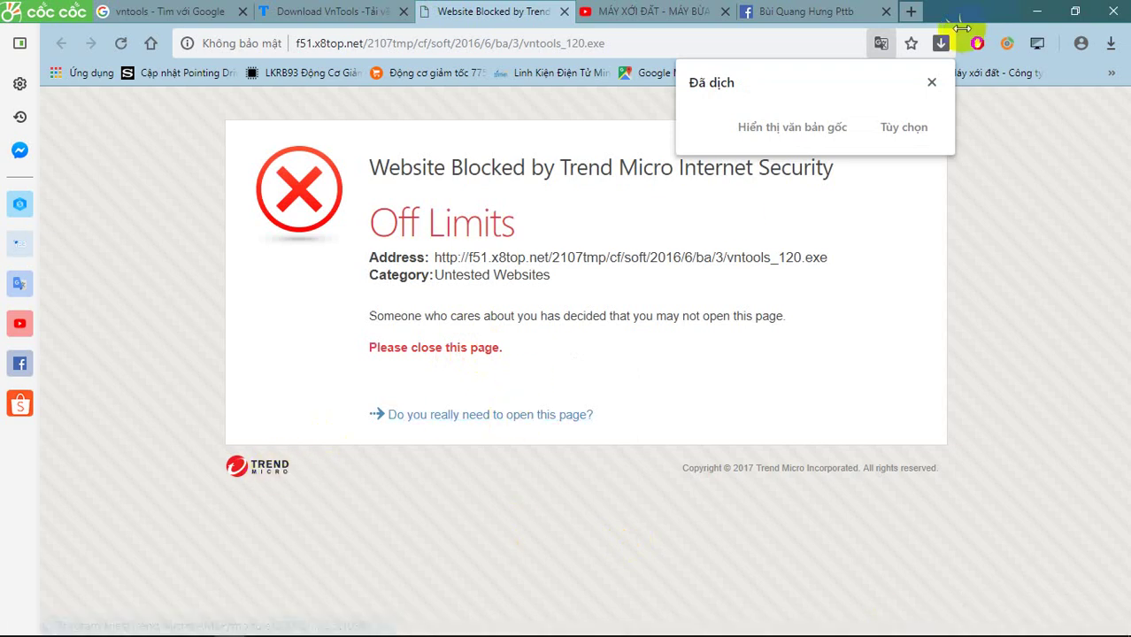
{"action": "left_click", "coordinate": [933, 81]}
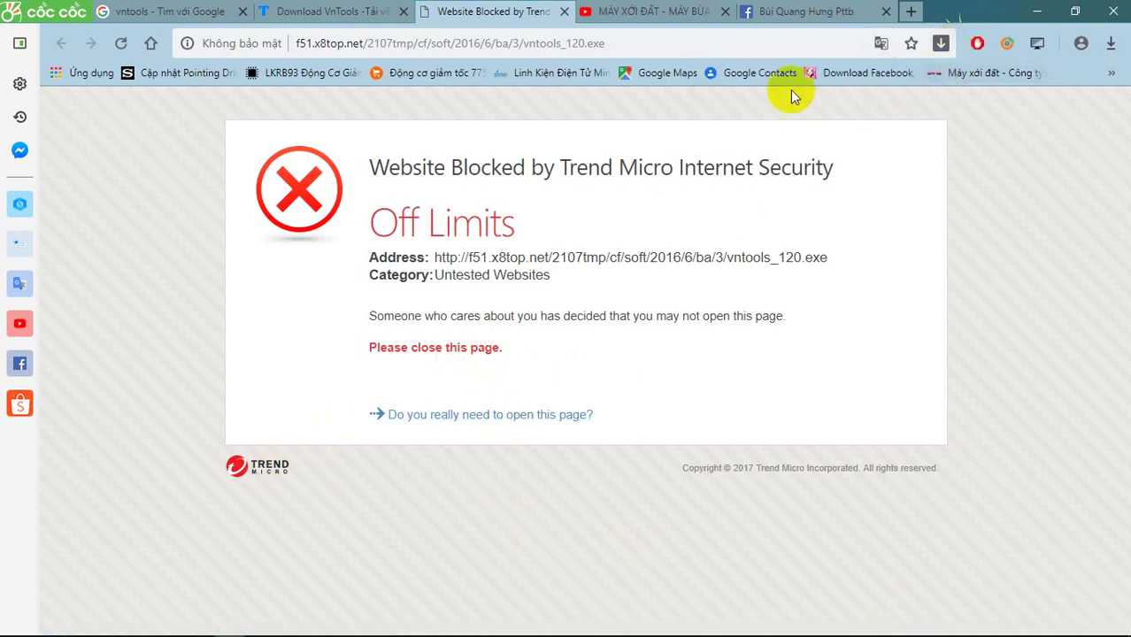
{"action": "left_click", "coordinate": [564, 11]}
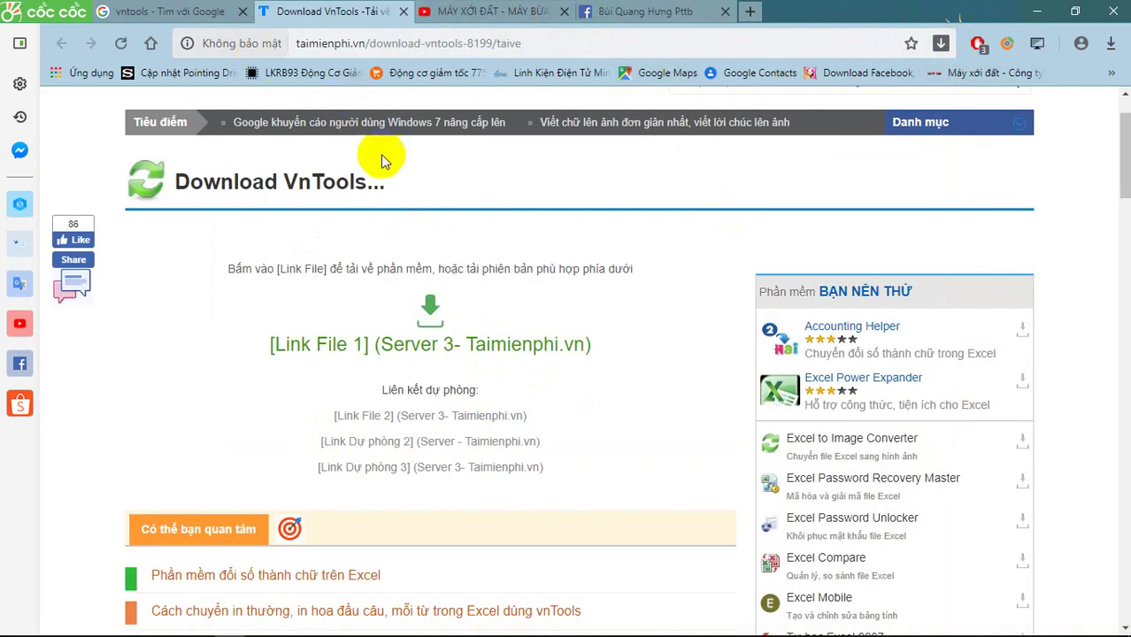
{"action": "mouse_move", "coordinate": [425, 630]}
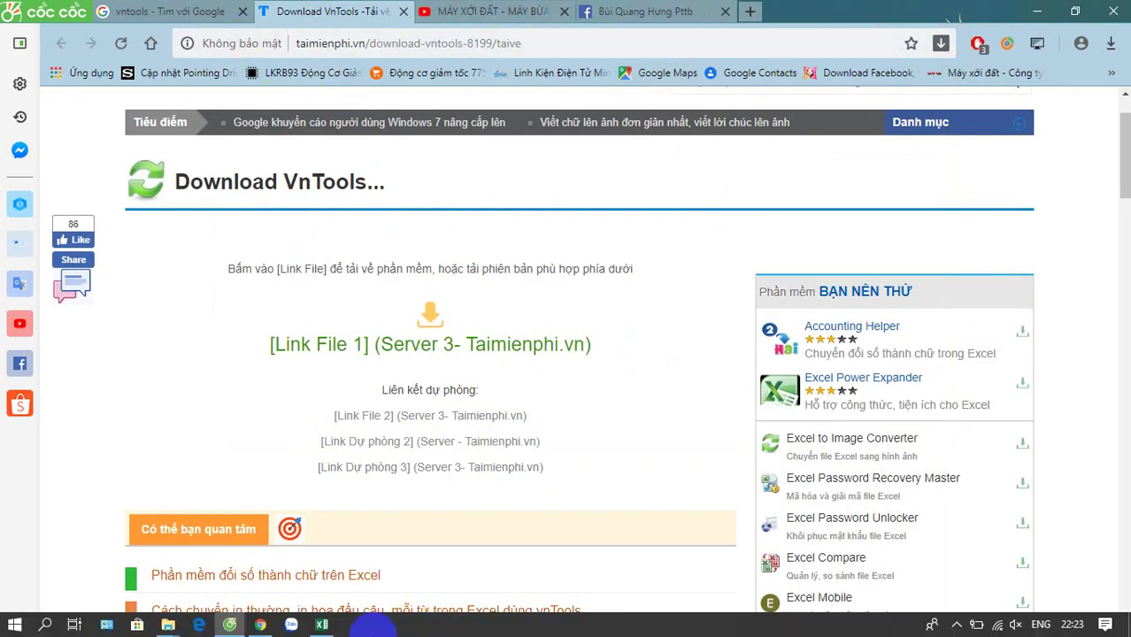
{"action": "mouse_move", "coordinate": [322, 630]}
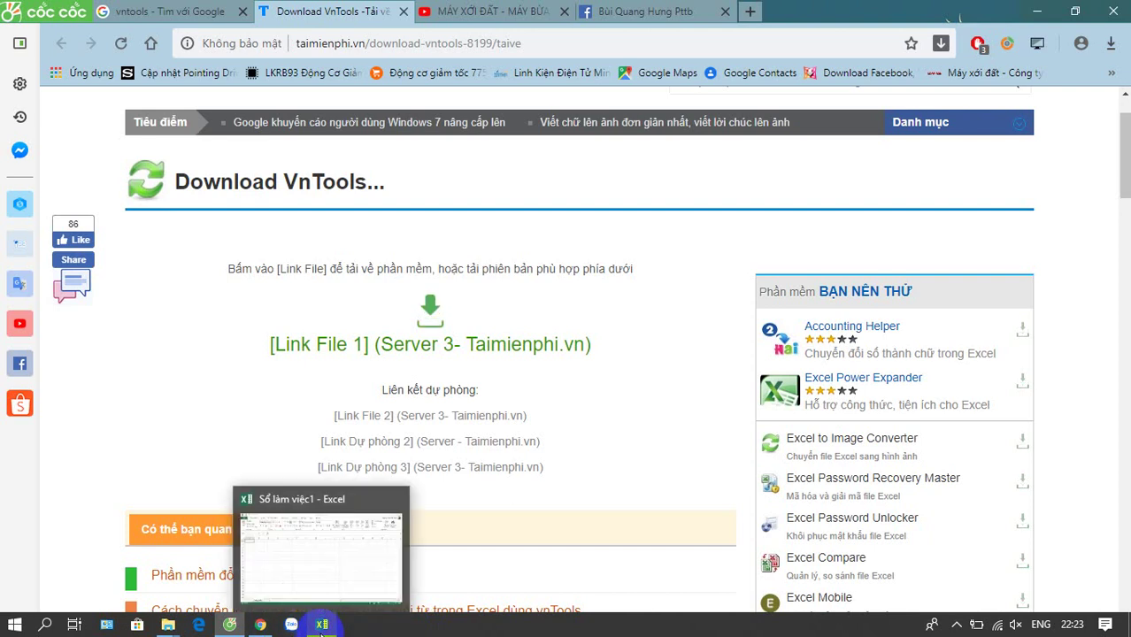
In Excel, open the Add-ins manager through File > Options > Add-ins.
{"action": "left_click", "coordinate": [321, 627]}
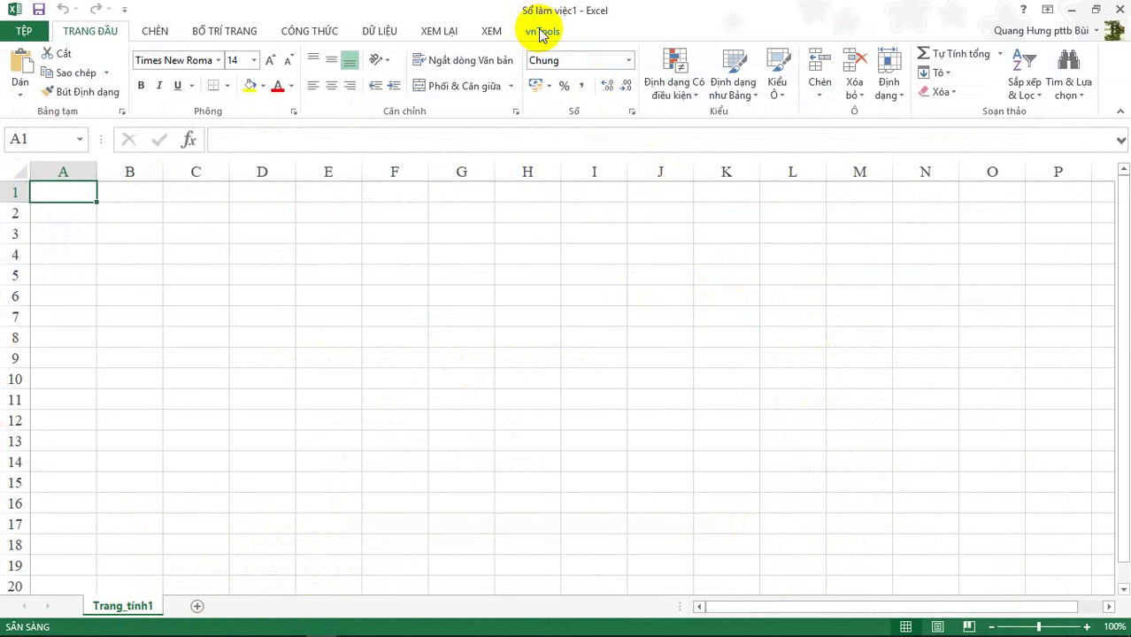
{"action": "left_click", "coordinate": [19, 34]}
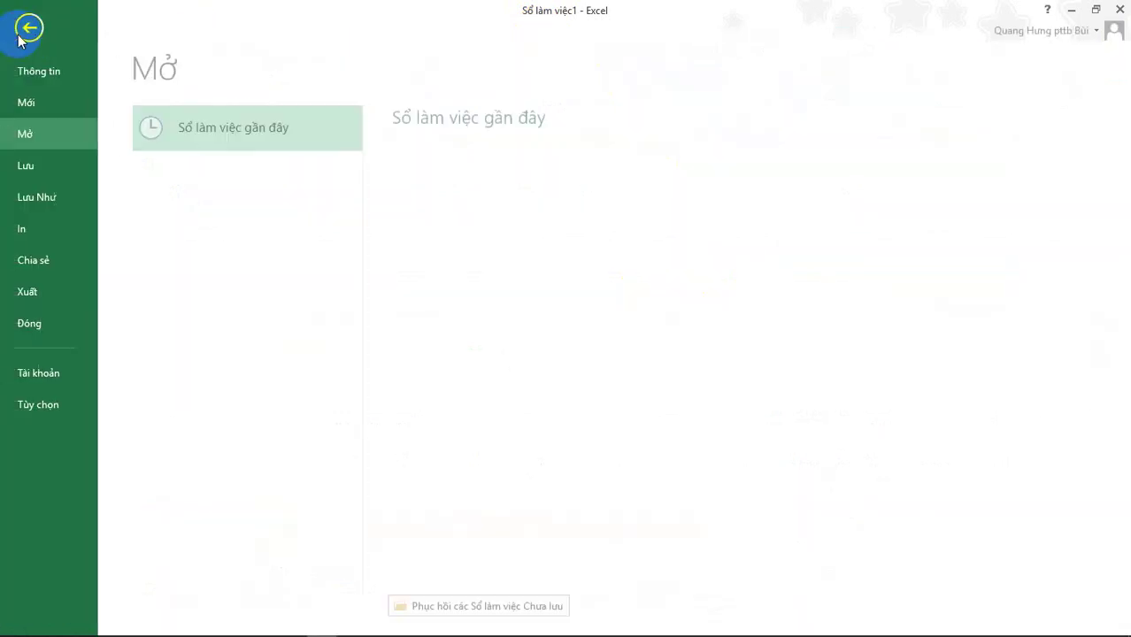
{"action": "left_click", "coordinate": [41, 379]}
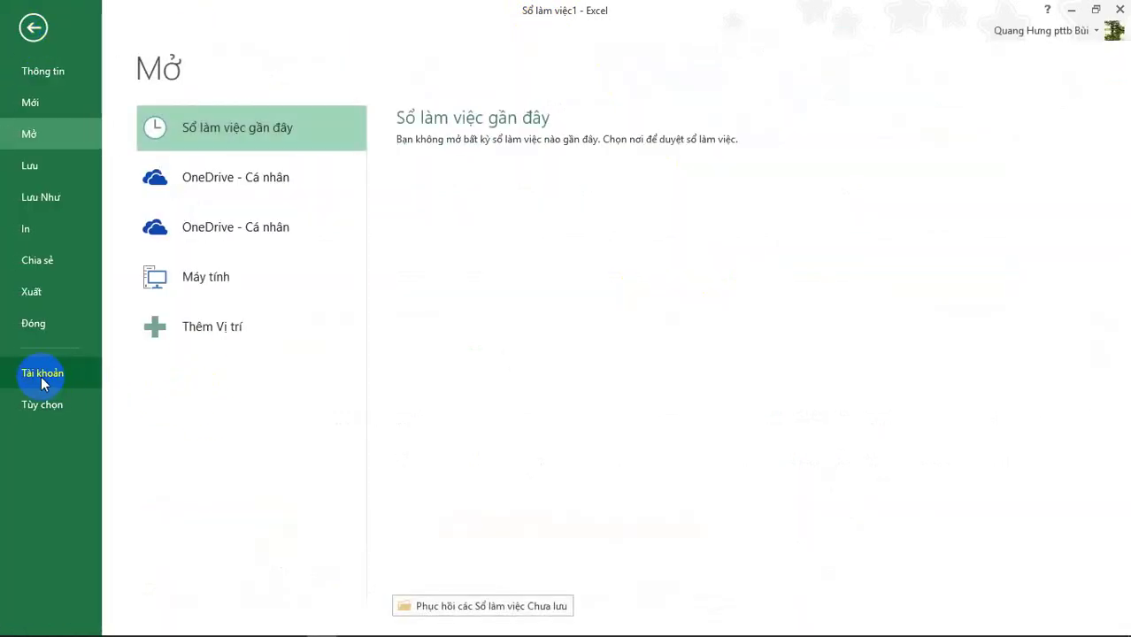
{"action": "left_click", "coordinate": [42, 404]}
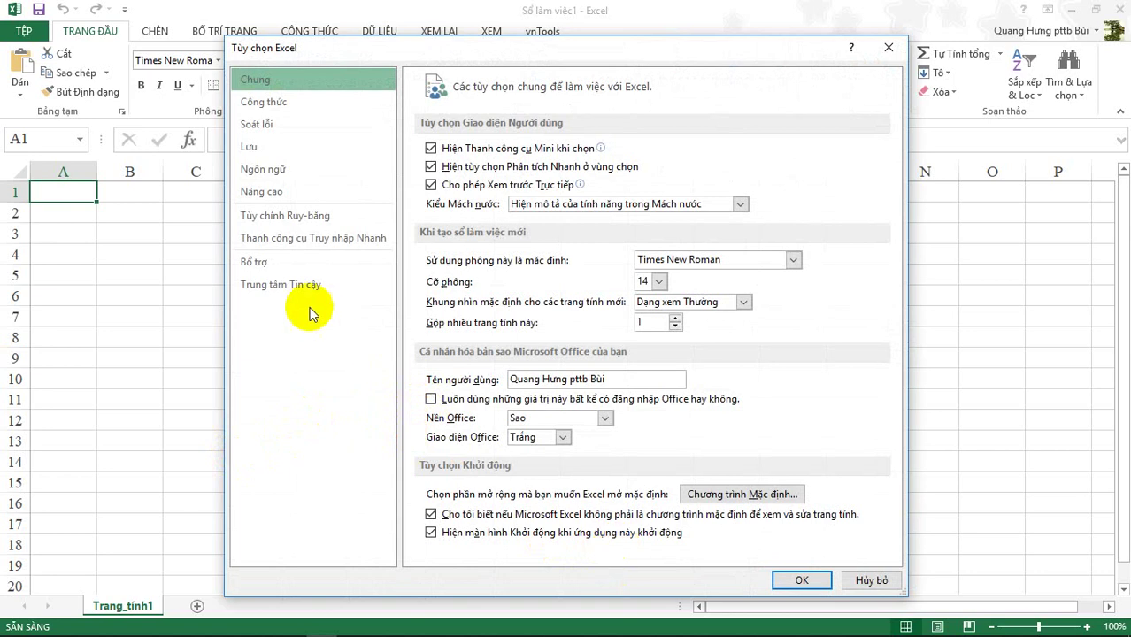
{"action": "left_click", "coordinate": [261, 264]}
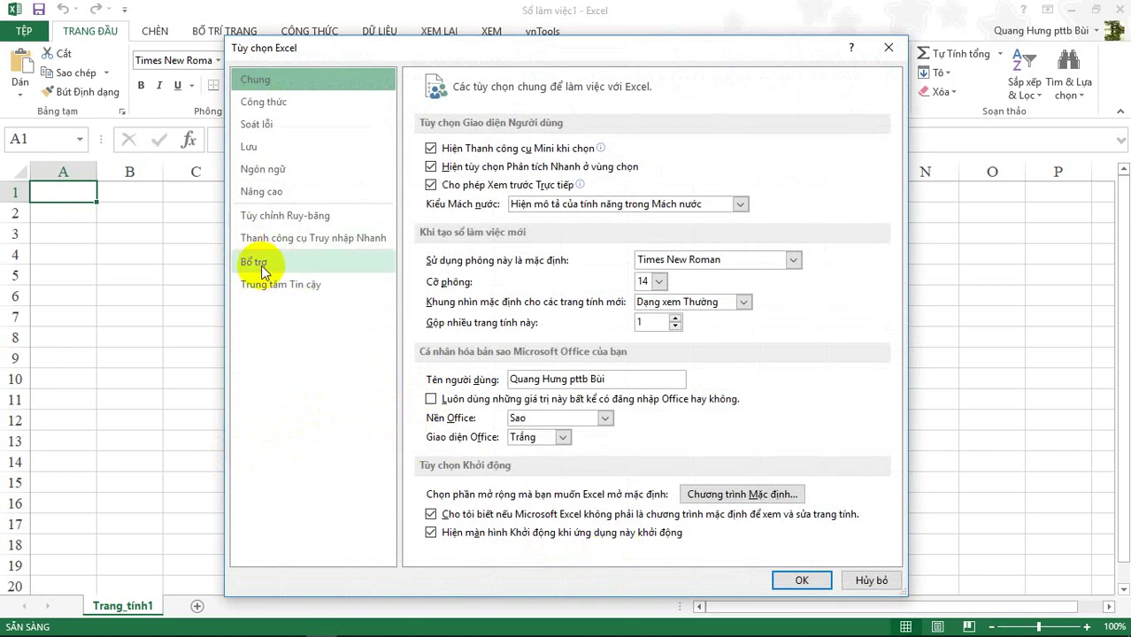
{"action": "left_click", "coordinate": [261, 266]}
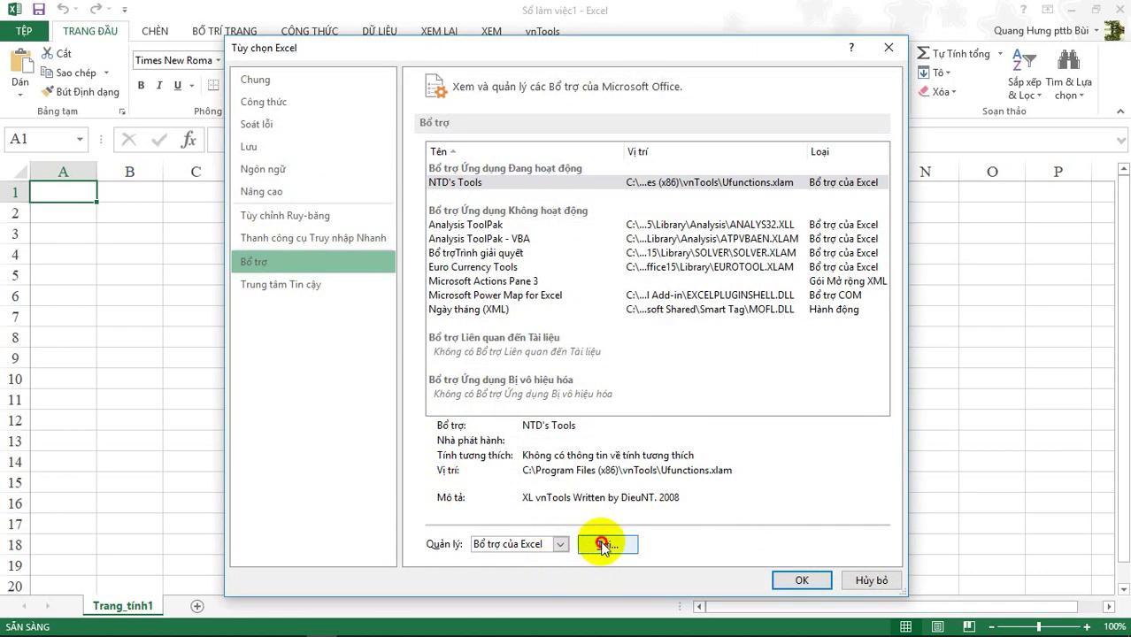
{"action": "left_click", "coordinate": [602, 545]}
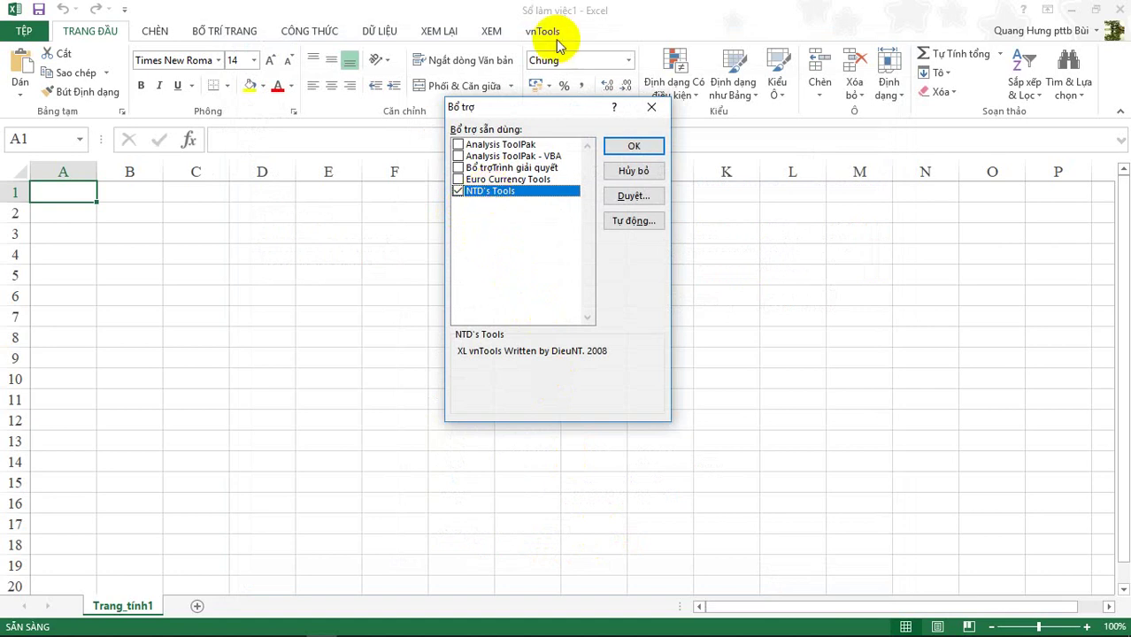
Uncheck the NTD's Tools add-in, confirm, and enter 123 in cell A1.
{"action": "left_click", "coordinate": [459, 192]}
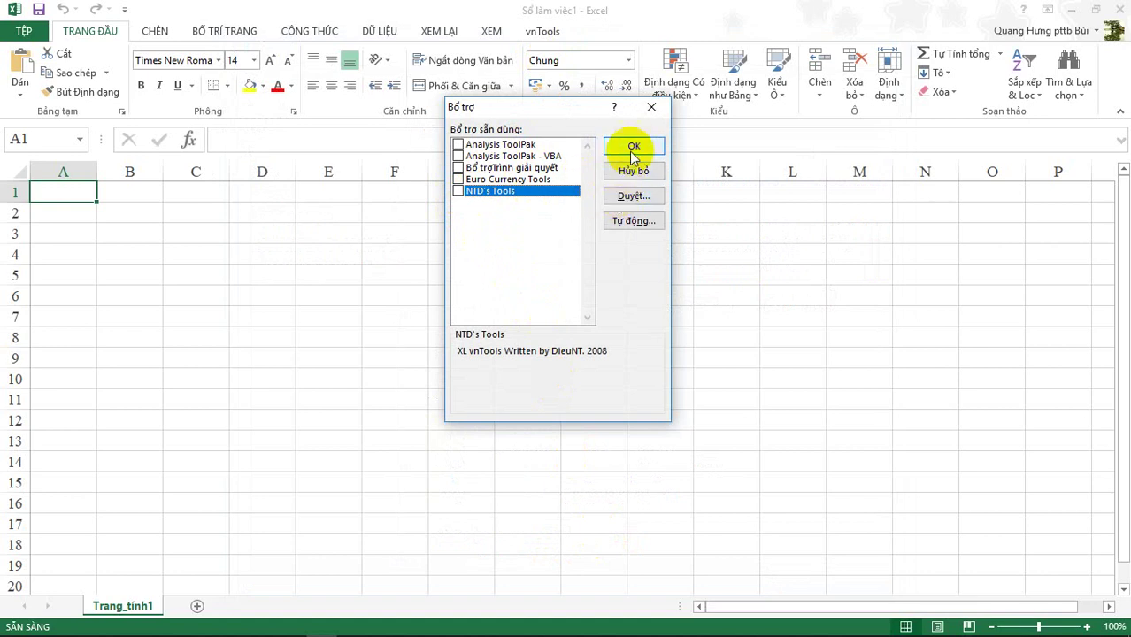
{"action": "left_click", "coordinate": [634, 146]}
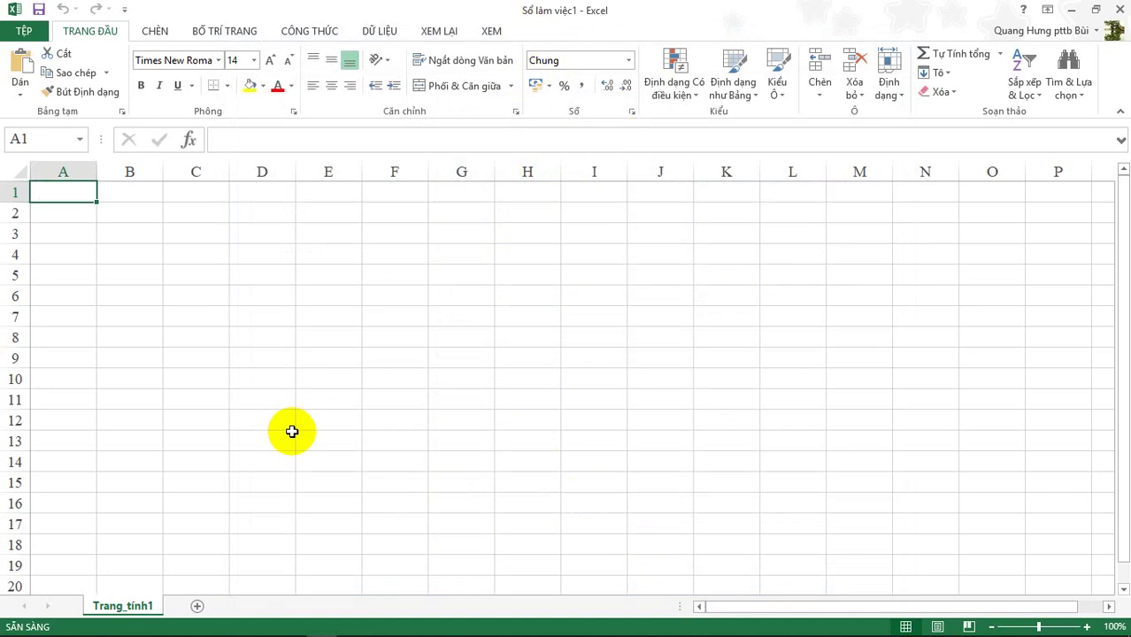
{"action": "type", "text": "123"}
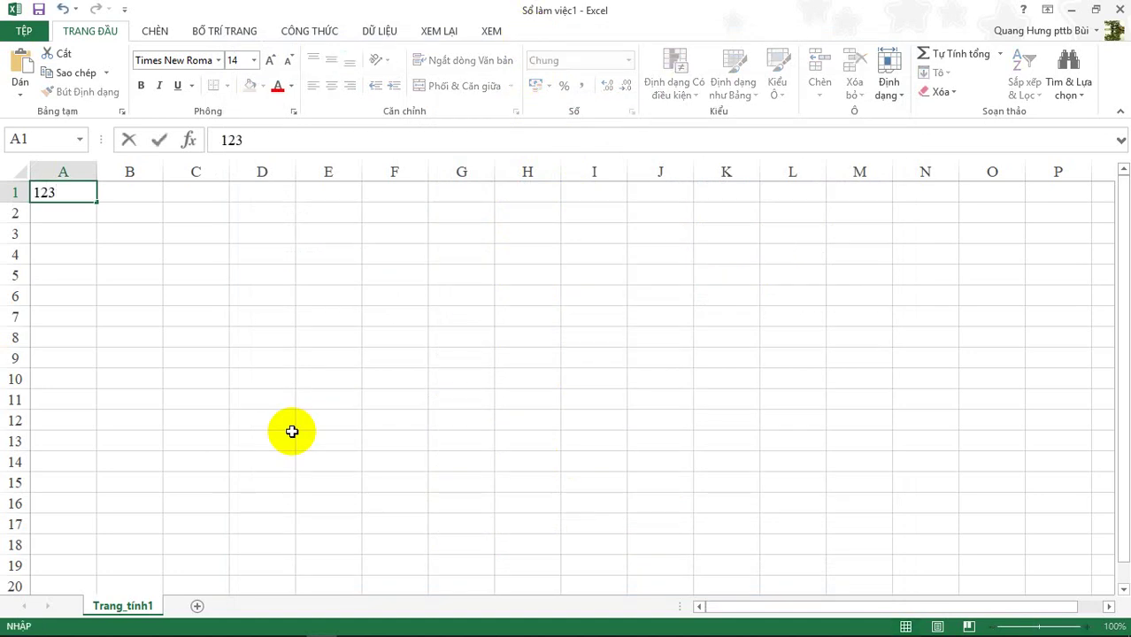
{"action": "key", "text": "Return"}
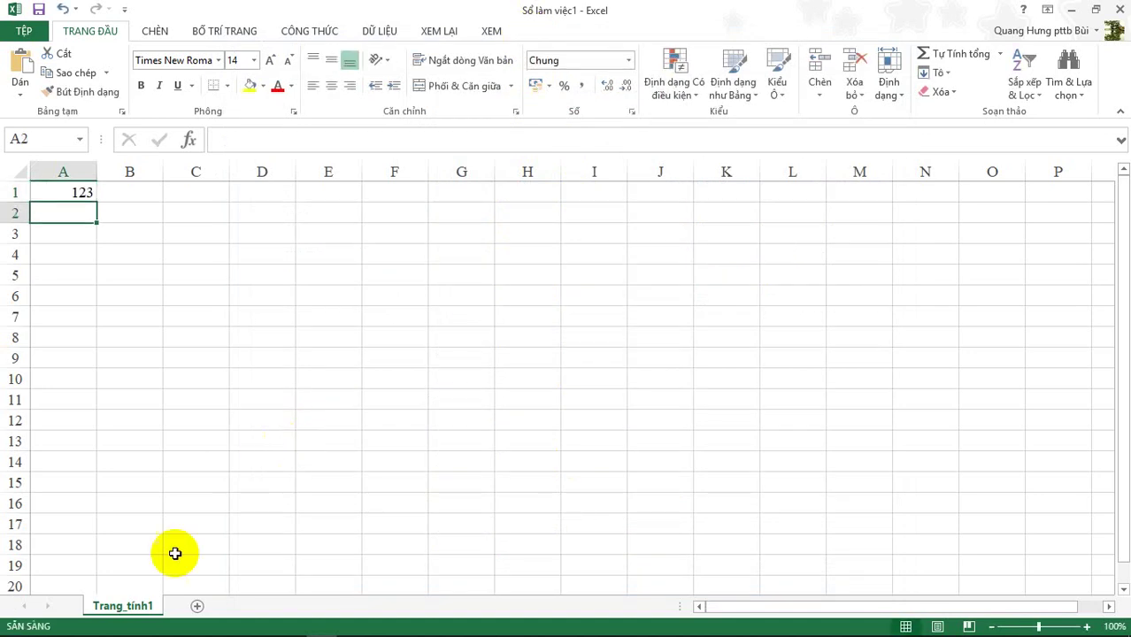
Re-check NTD's Tools in the Add-ins manager and switch to the new vnTools tab.
{"action": "mouse_move", "coordinate": [131, 633]}
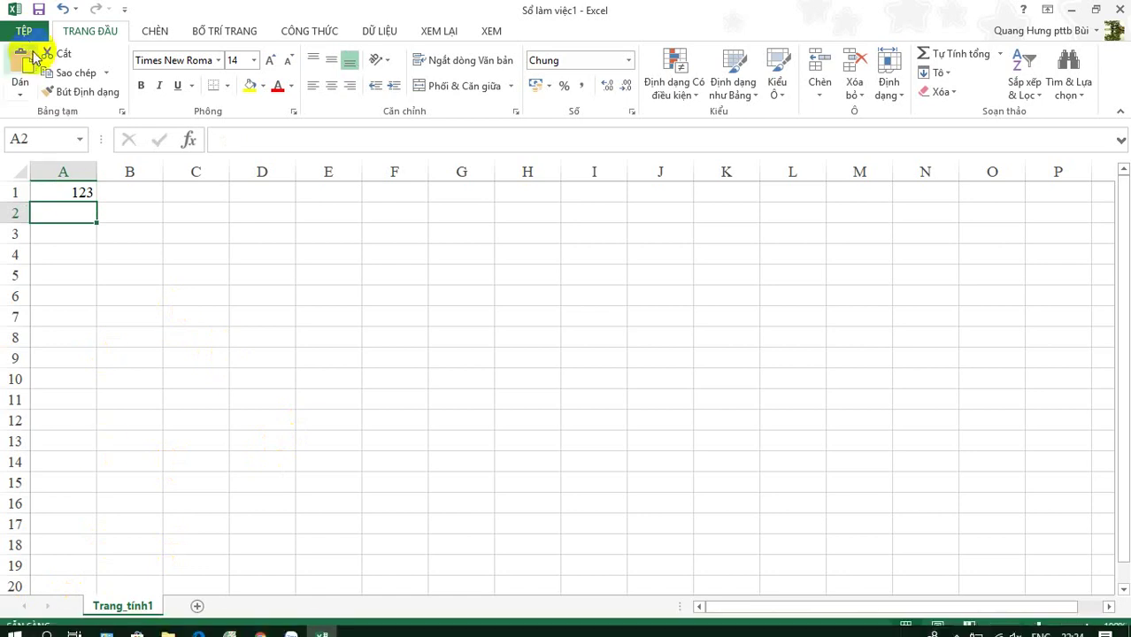
{"action": "left_click", "coordinate": [24, 31]}
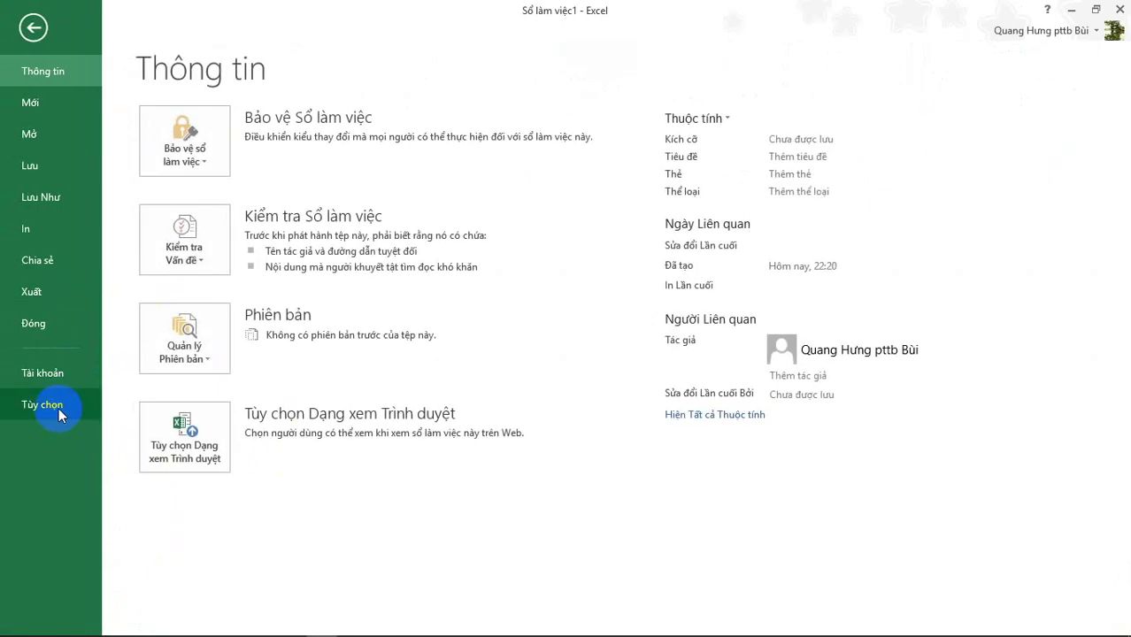
{"action": "left_click", "coordinate": [51, 404]}
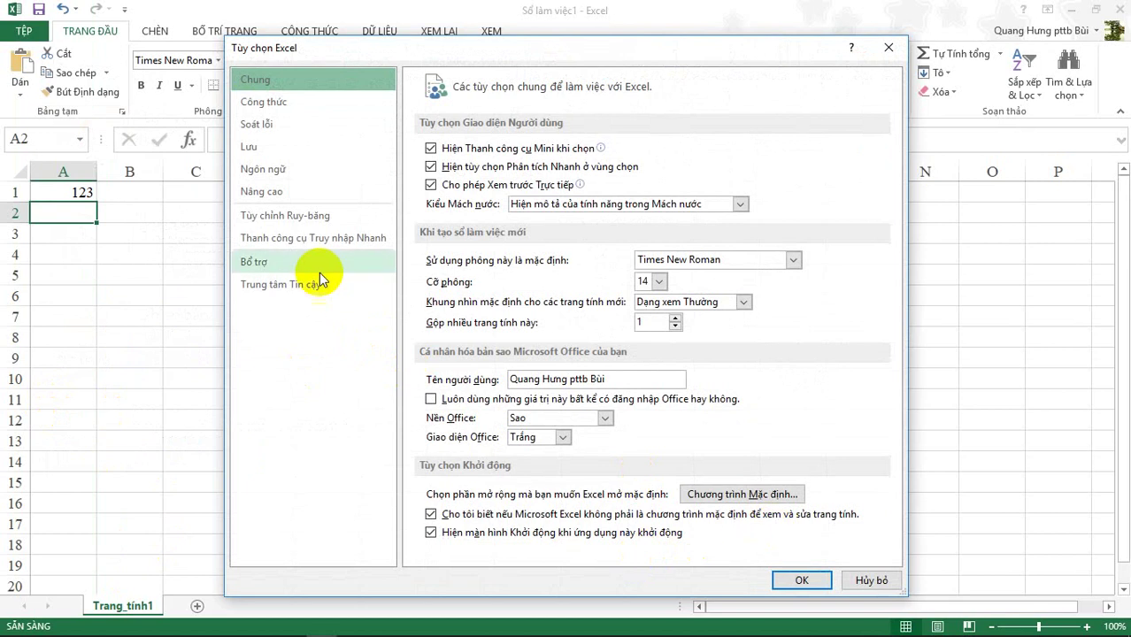
{"action": "left_click", "coordinate": [257, 260]}
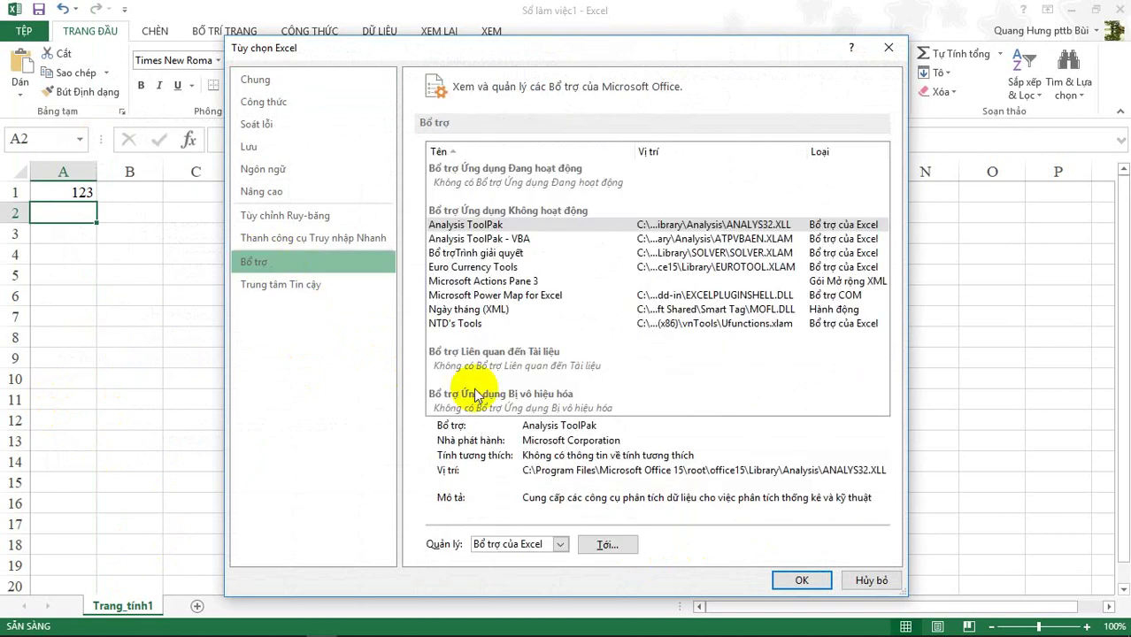
{"action": "left_click", "coordinate": [609, 542]}
{"action": "left_click", "coordinate": [458, 191]}
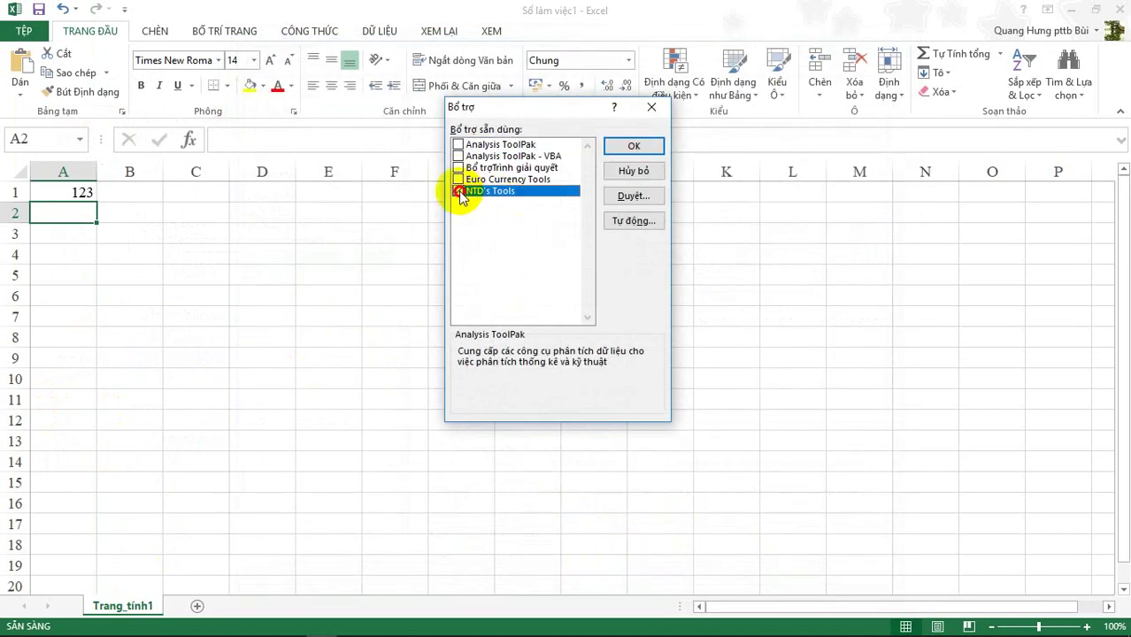
{"action": "left_click", "coordinate": [634, 147]}
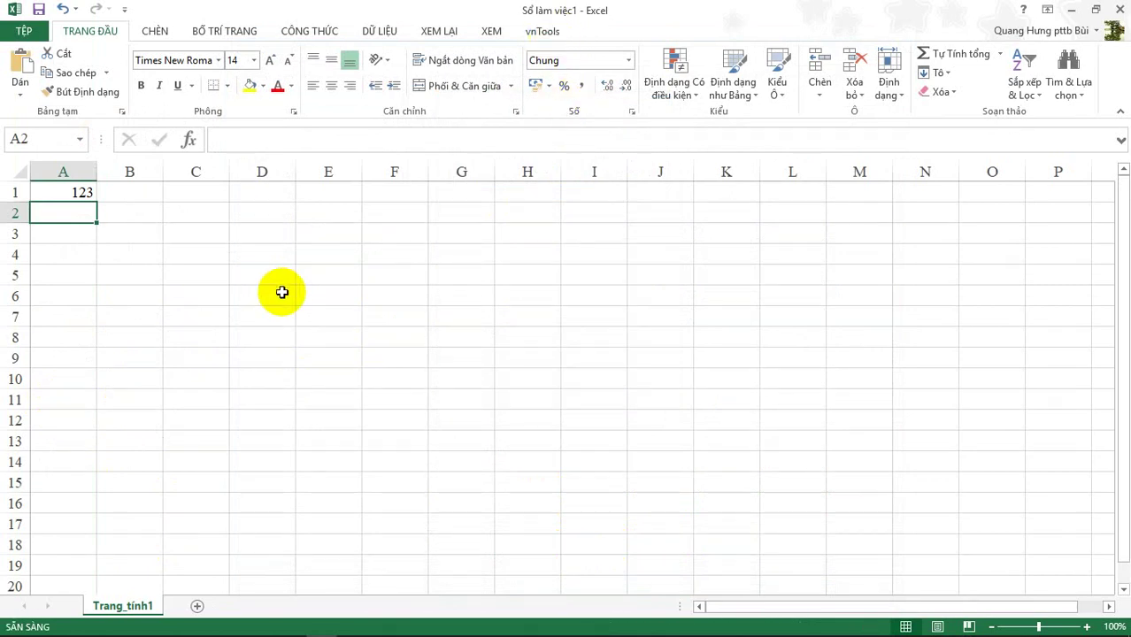
{"action": "left_click", "coordinate": [547, 34]}
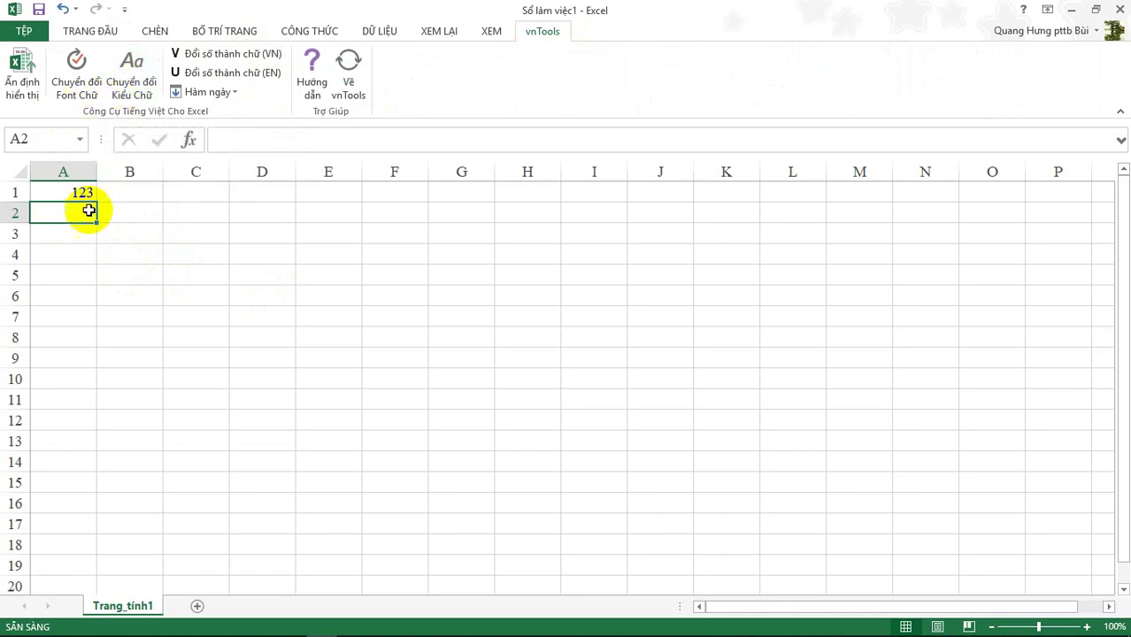
Use Đổi số thành chữ (VN) with source $A$1 and result A2 to insert =VND(A1, TRUE,1,"đồng","xu").
{"action": "left_click", "coordinate": [228, 56]}
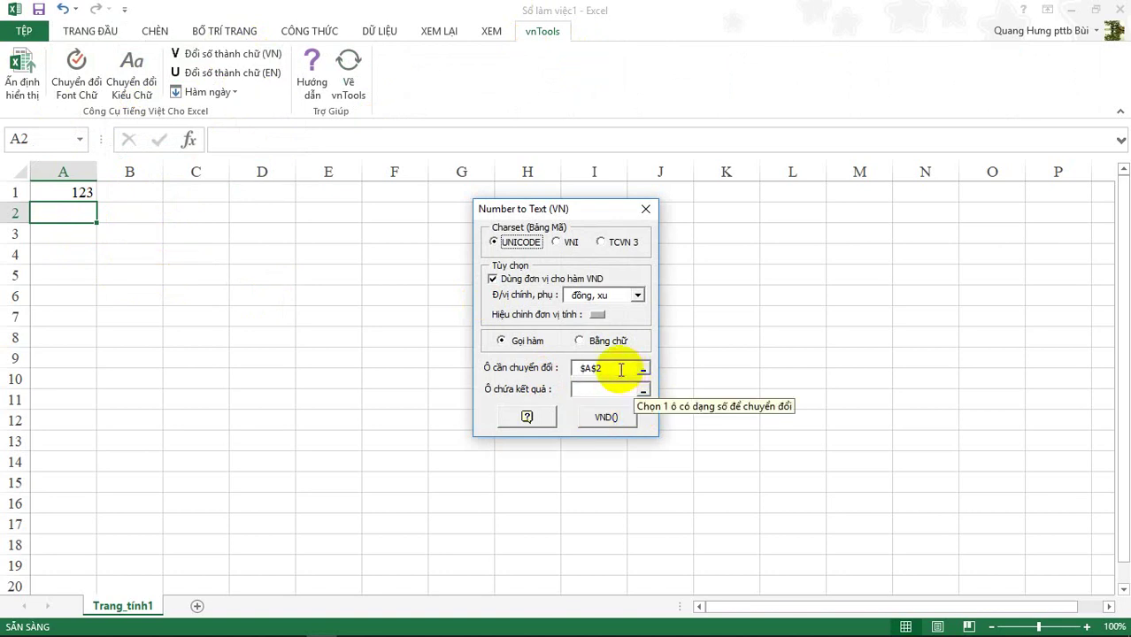
{"action": "left_click", "coordinate": [621, 370]}
{"action": "type", "text": "1"}
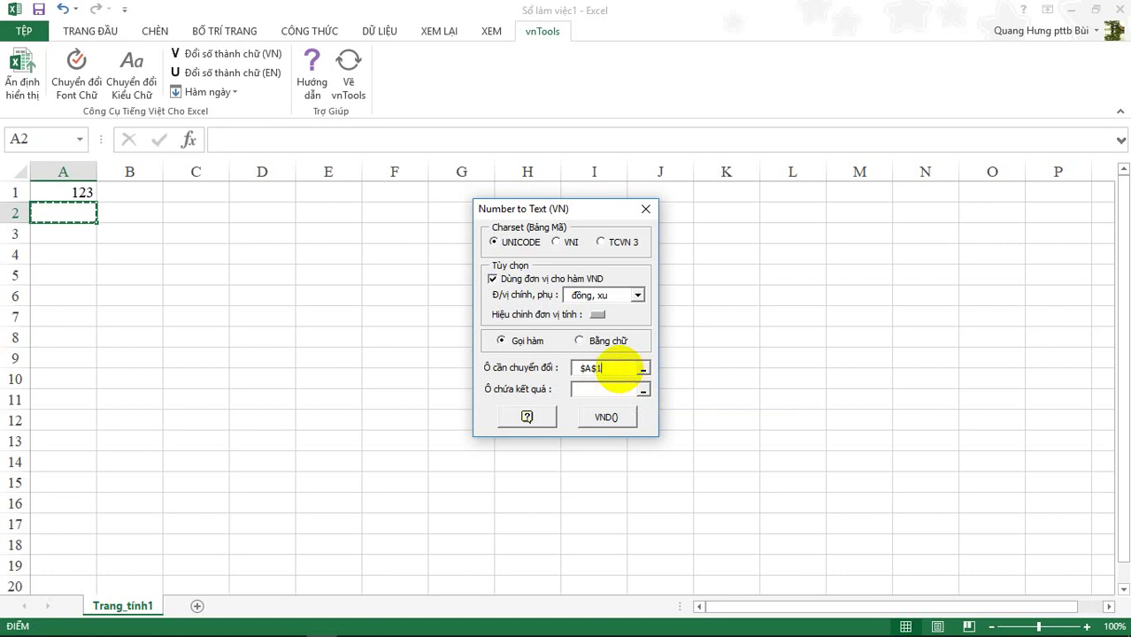
{"action": "left_click", "coordinate": [603, 390]}
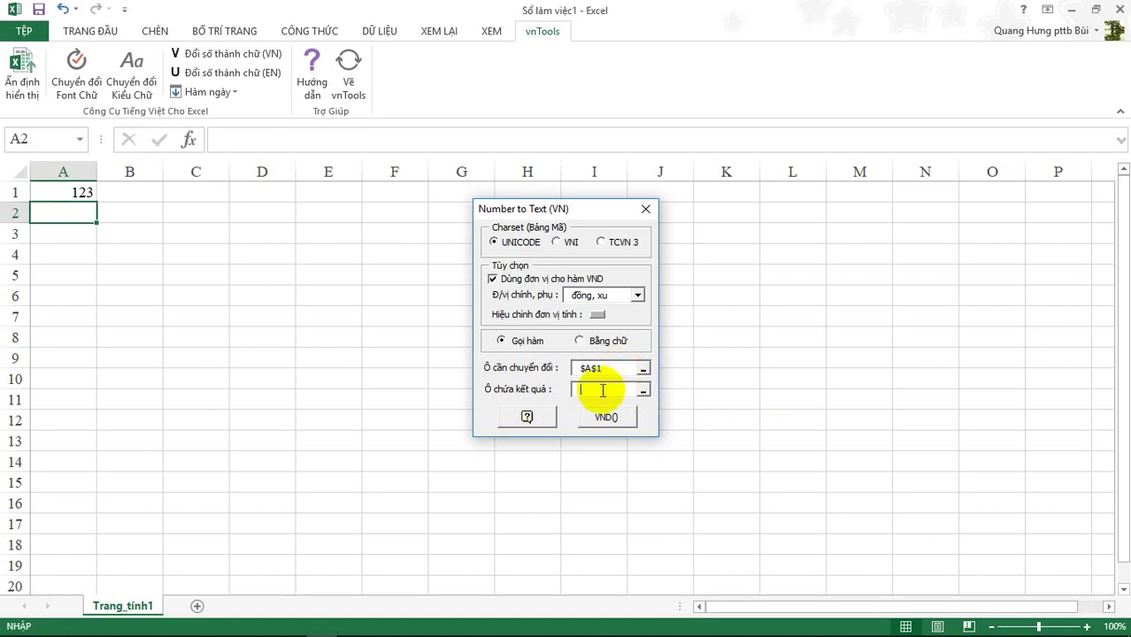
{"action": "left_click", "coordinate": [54, 212]}
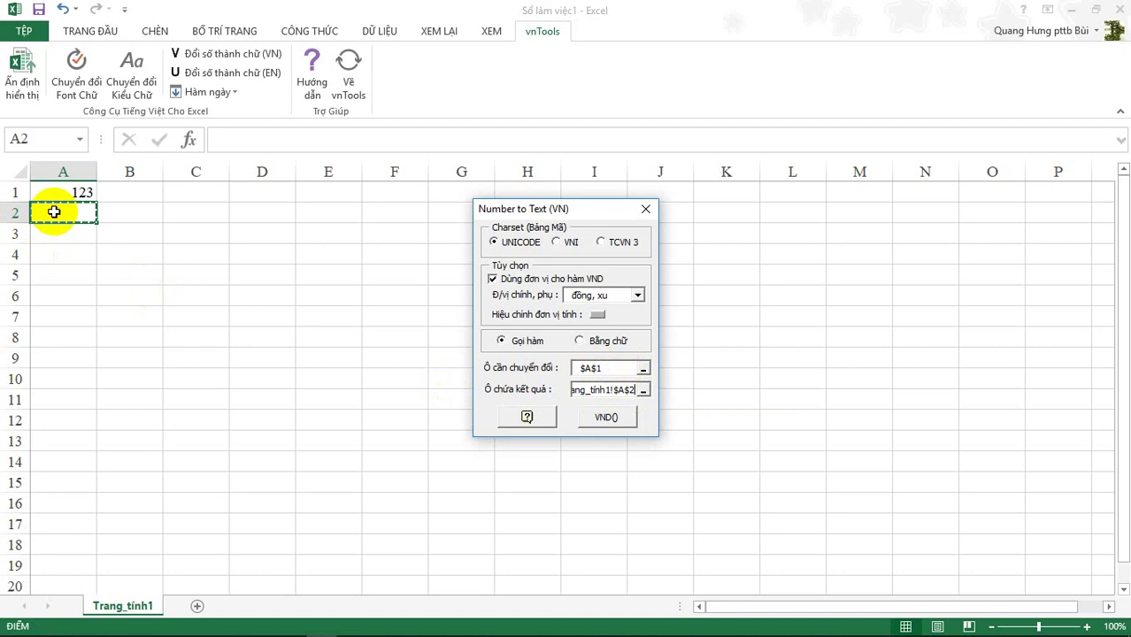
{"action": "left_click", "coordinate": [614, 422]}
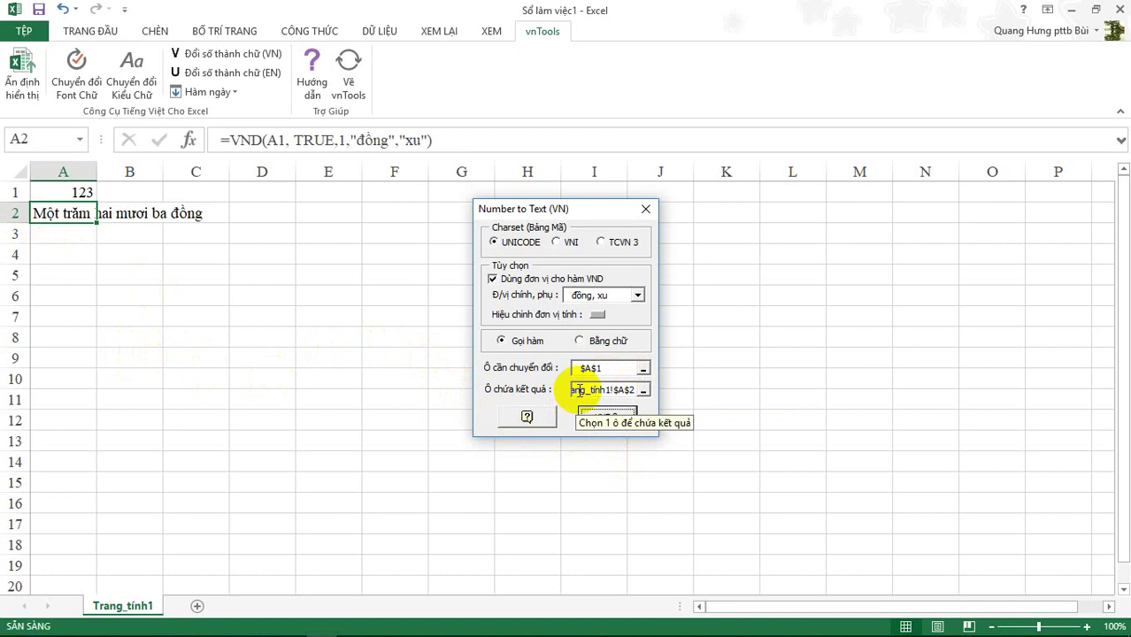
{"action": "left_click", "coordinate": [644, 208]}
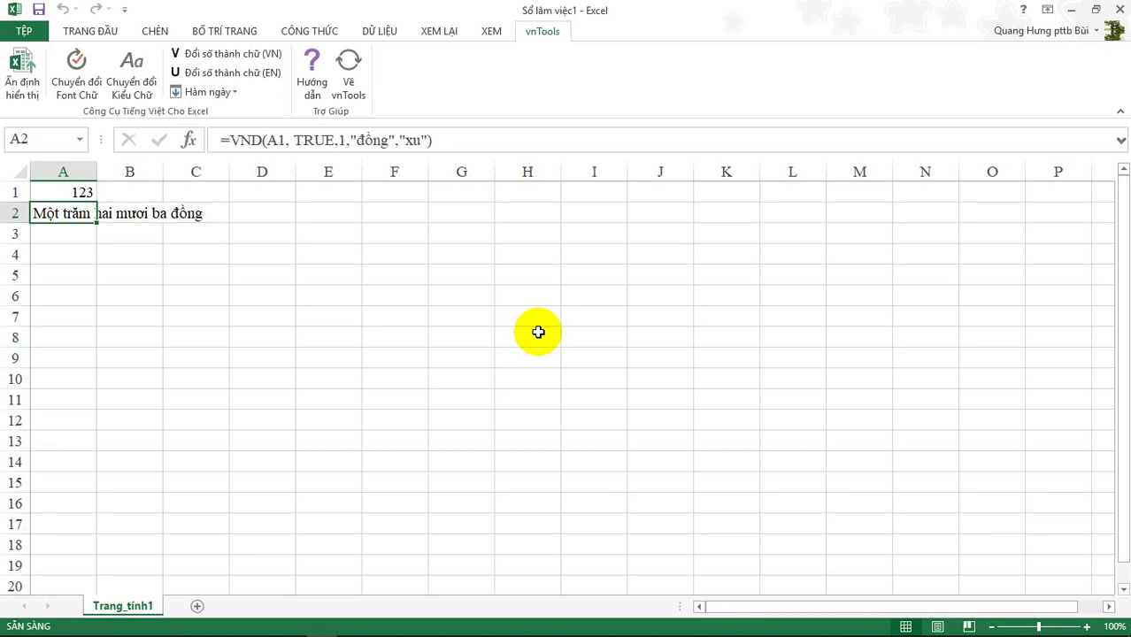
Copy A2's full VND formula text from the formula bar, leaving A2's formula intact.
{"action": "left_click", "coordinate": [58, 235]}
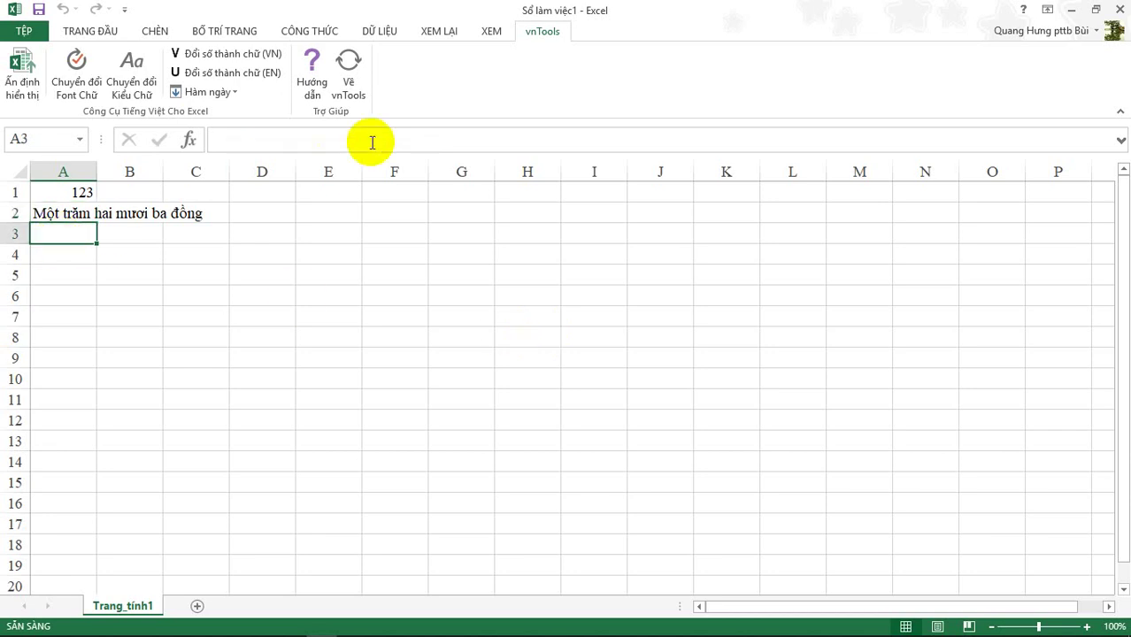
{"action": "left_click", "coordinate": [59, 215]}
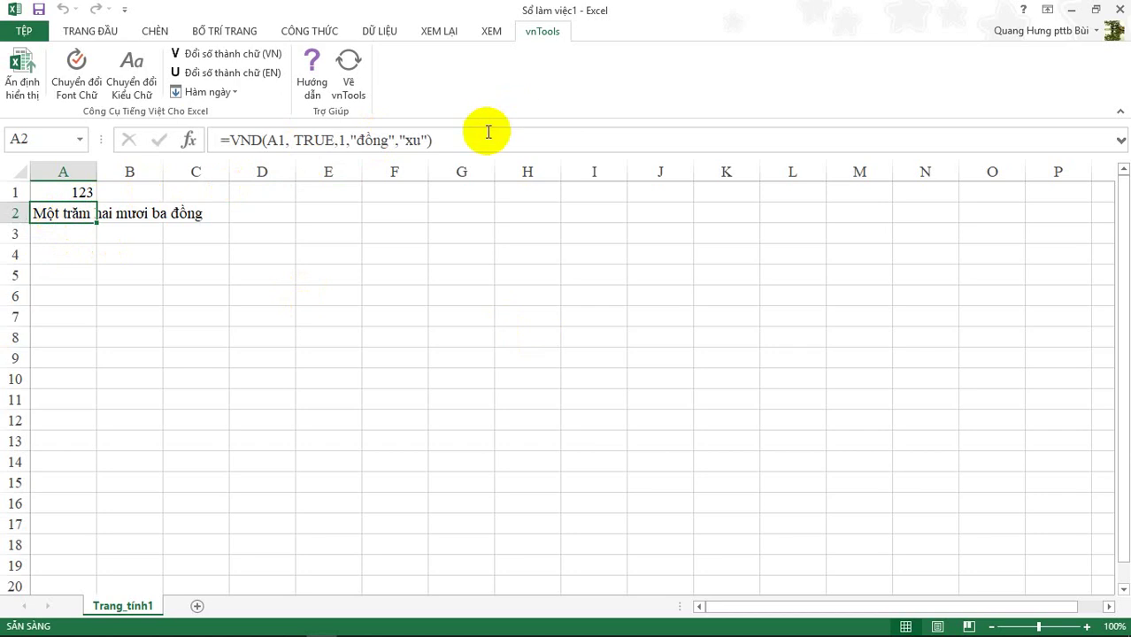
{"action": "left_click", "coordinate": [437, 140]}
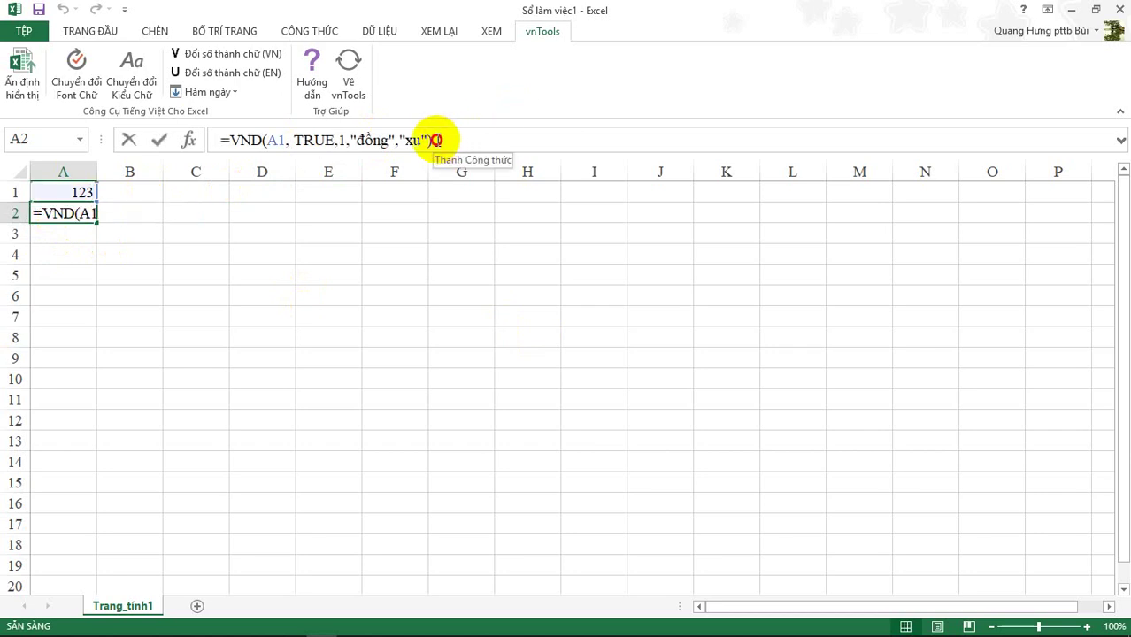
{"action": "left_click_drag", "start_coordinate": [437, 140], "coordinate": [244, 140]}
{"action": "right_click", "coordinate": [243, 140]}
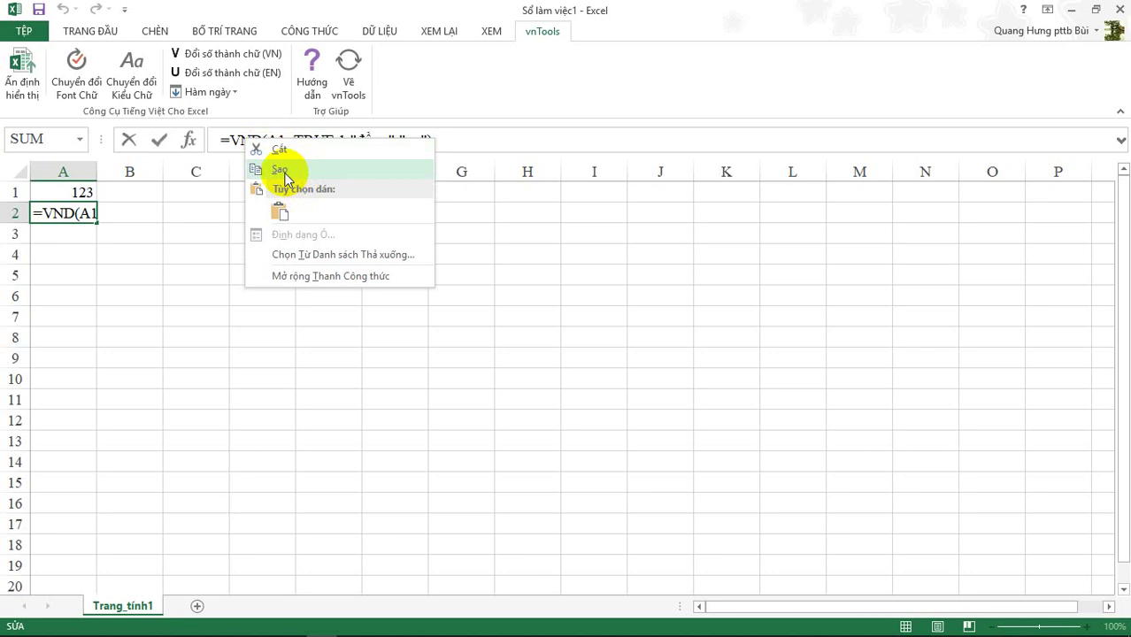
{"action": "left_click", "coordinate": [287, 170]}
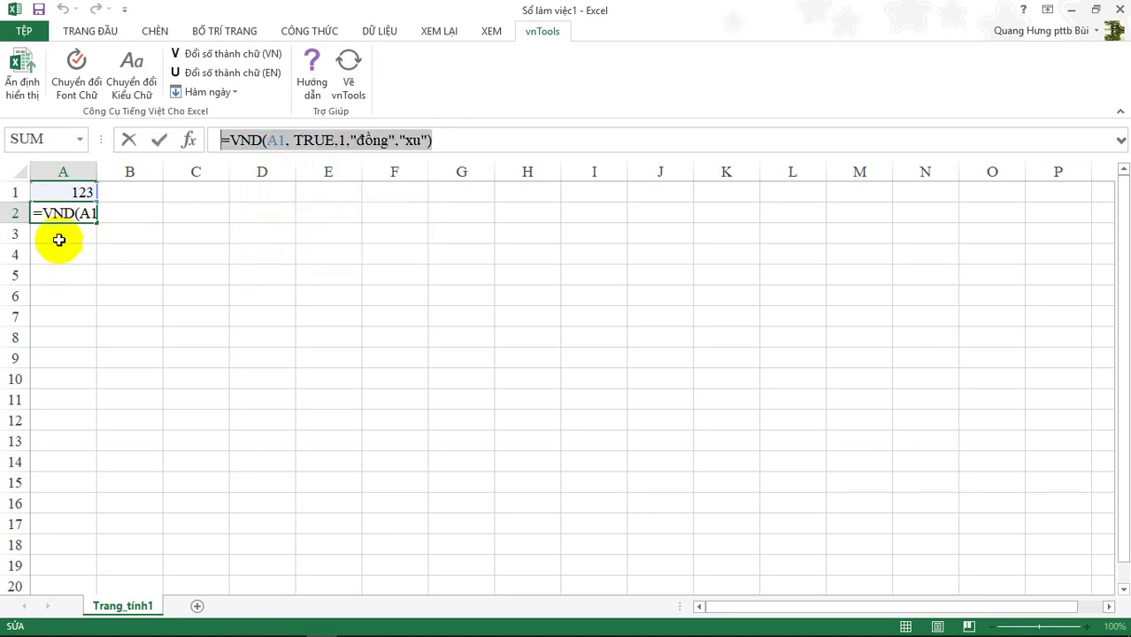
{"action": "left_click", "coordinate": [56, 237]}
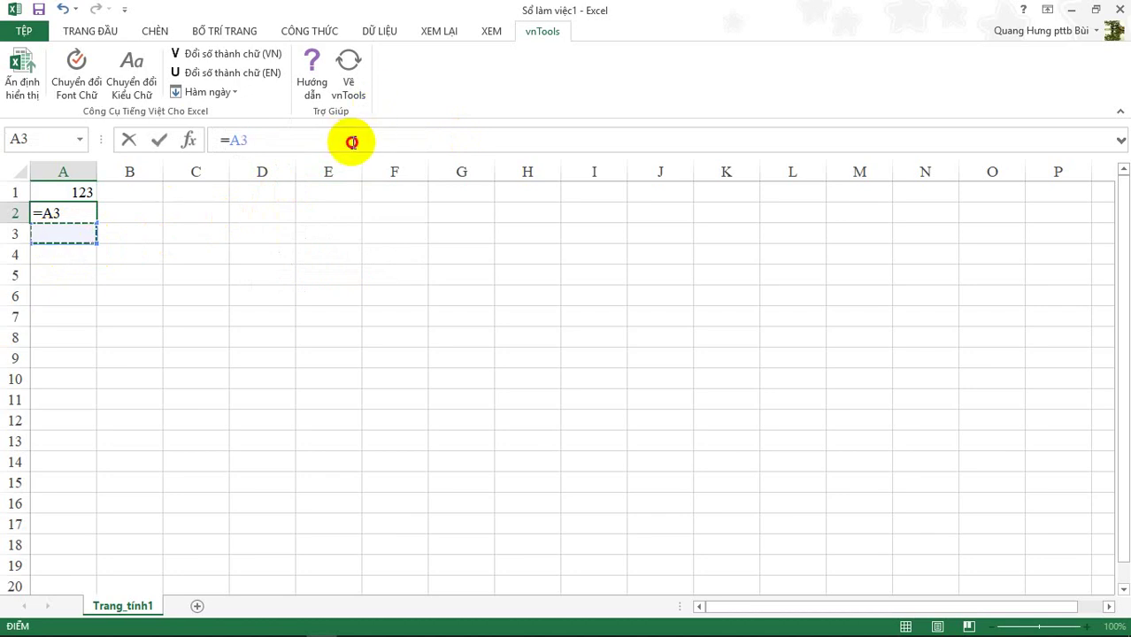
{"action": "left_click_drag", "start_coordinate": [353, 142], "coordinate": [195, 142]}
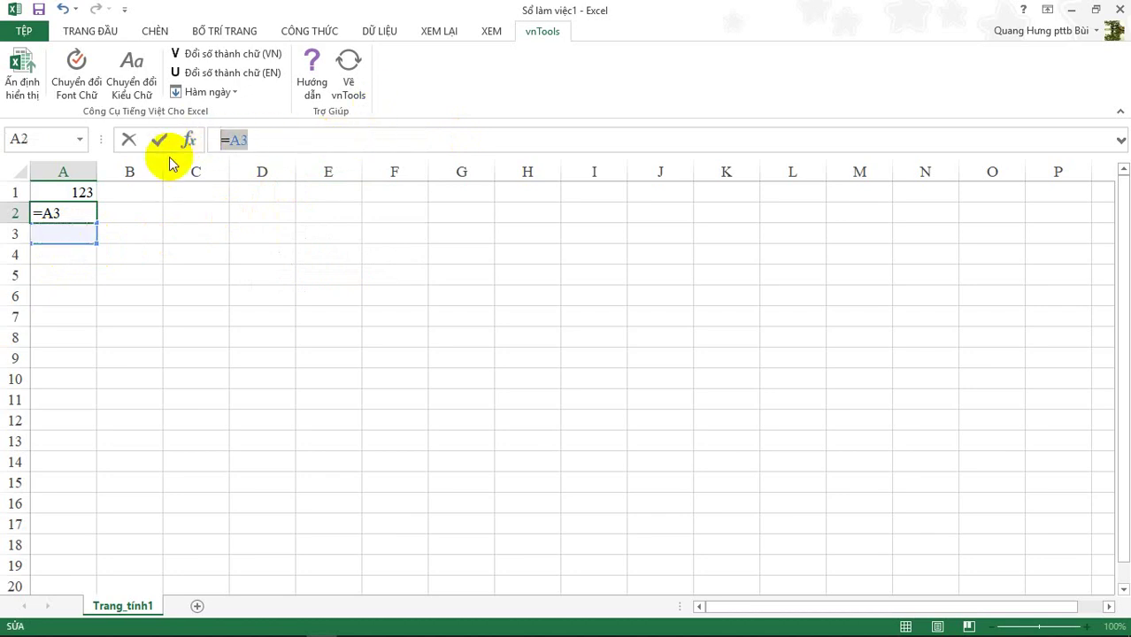
{"action": "key", "text": "ctrl+v"}
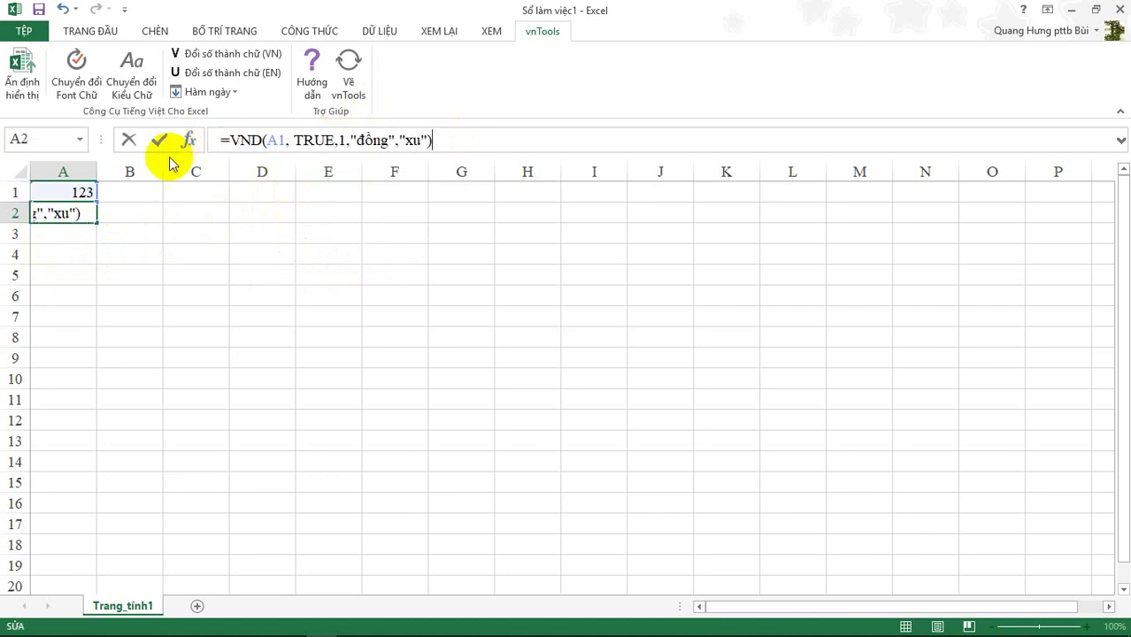
{"action": "key", "text": "Return"}
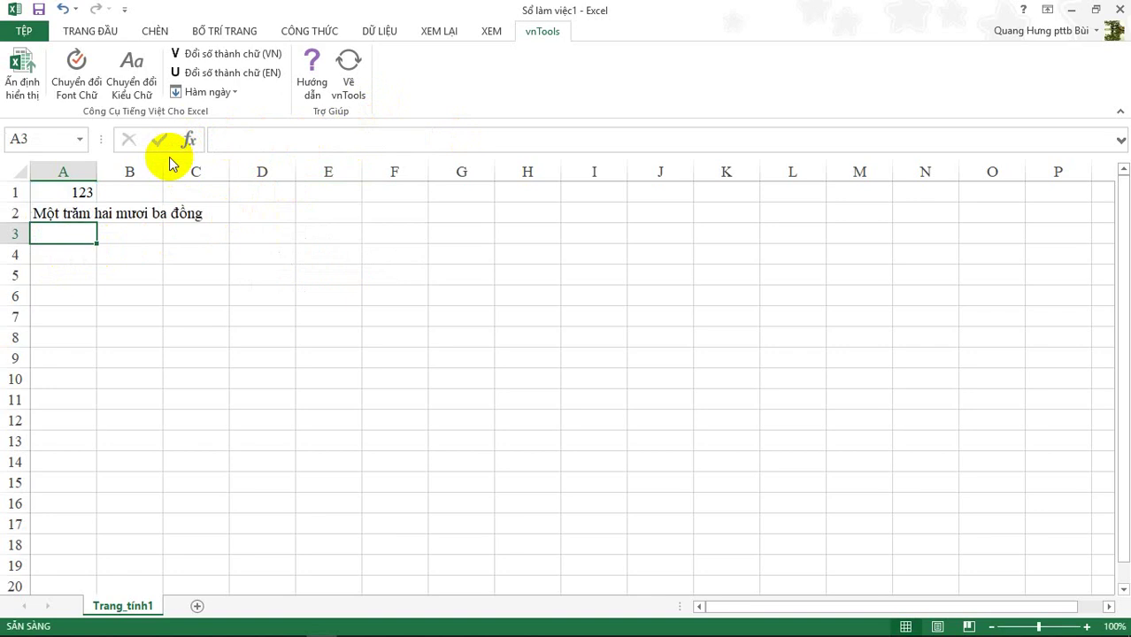
Paste the copied VND formula into A3 so it reads Một trăm hai mươi ba đồng.
{"action": "left_click", "coordinate": [139, 216]}
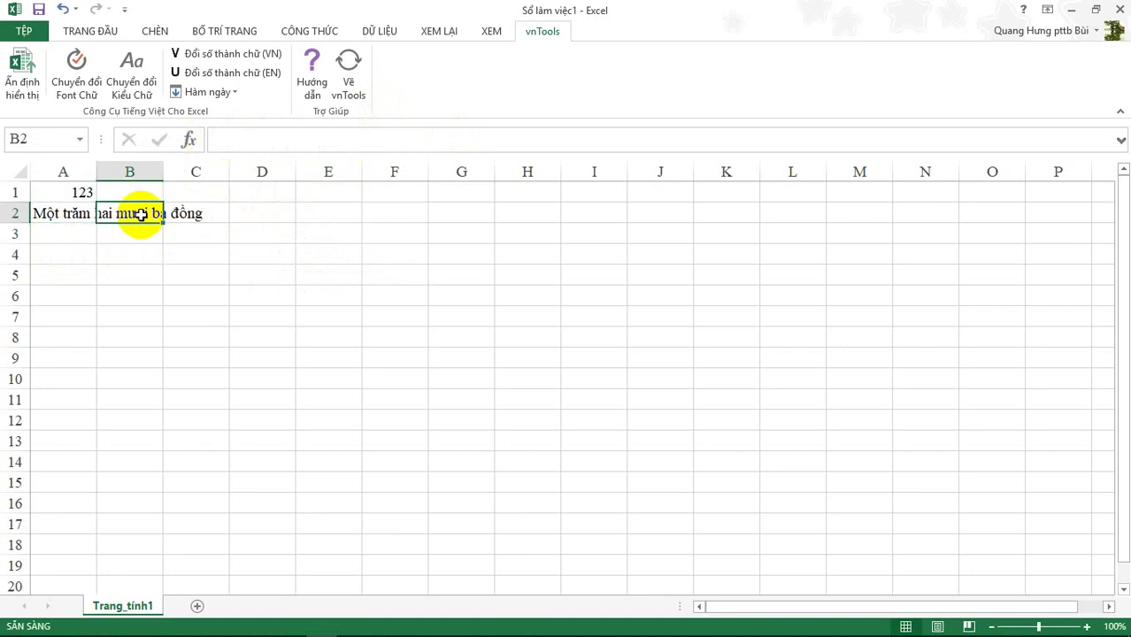
{"action": "left_click", "coordinate": [67, 214]}
{"action": "left_click_drag", "start_coordinate": [448, 141], "coordinate": [222, 140]}
{"action": "key", "text": "ctrl+c"}
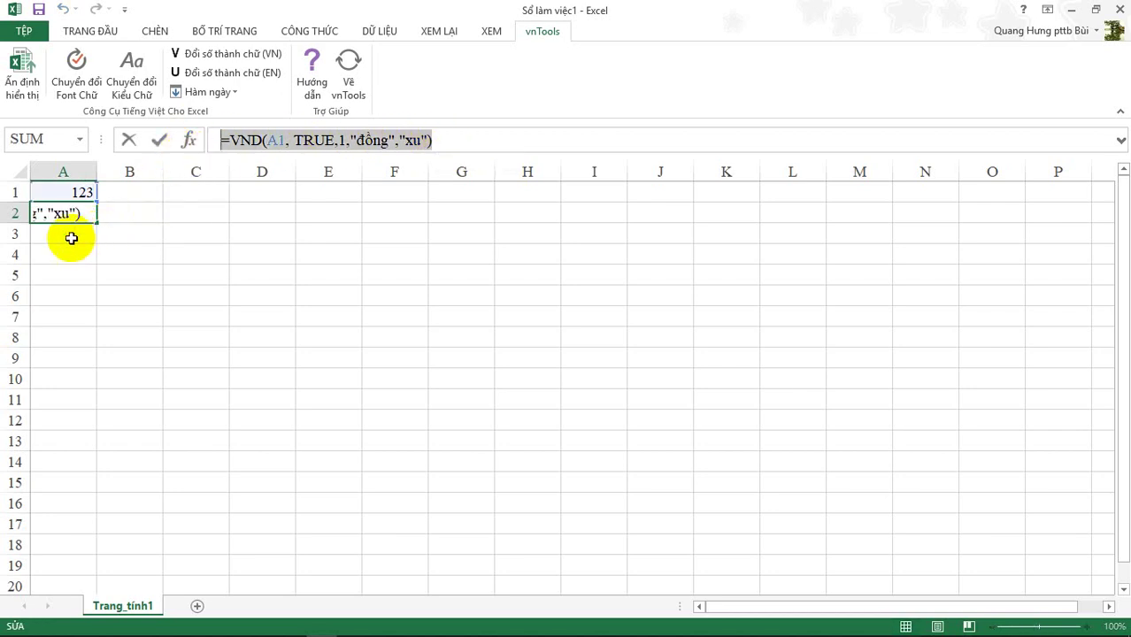
{"action": "key", "text": "Return"}
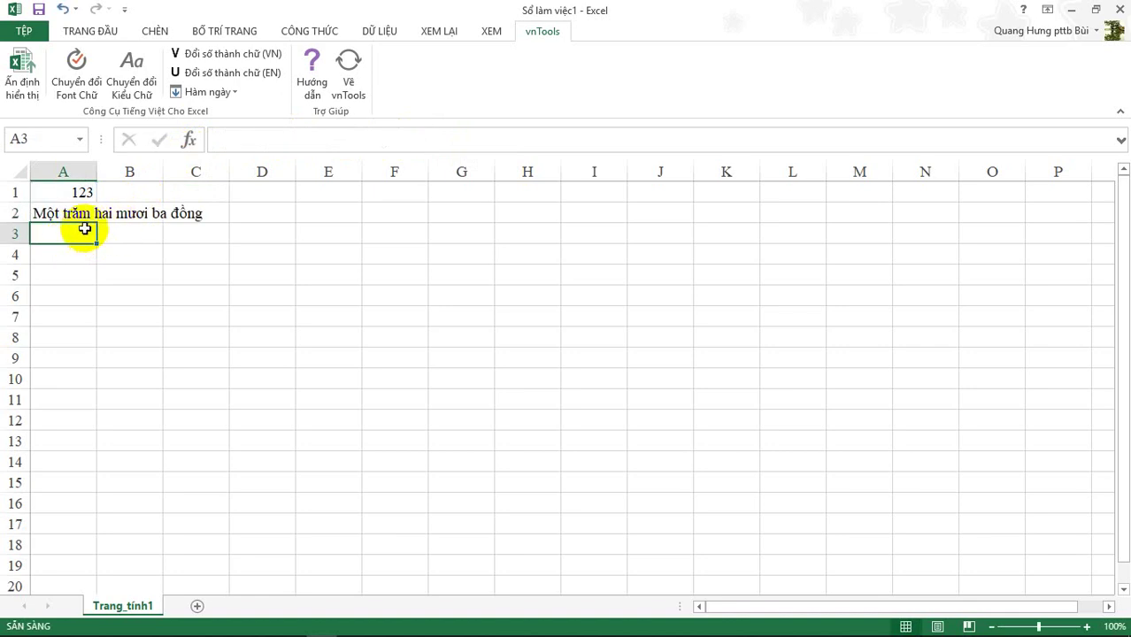
{"action": "left_click", "coordinate": [237, 140]}
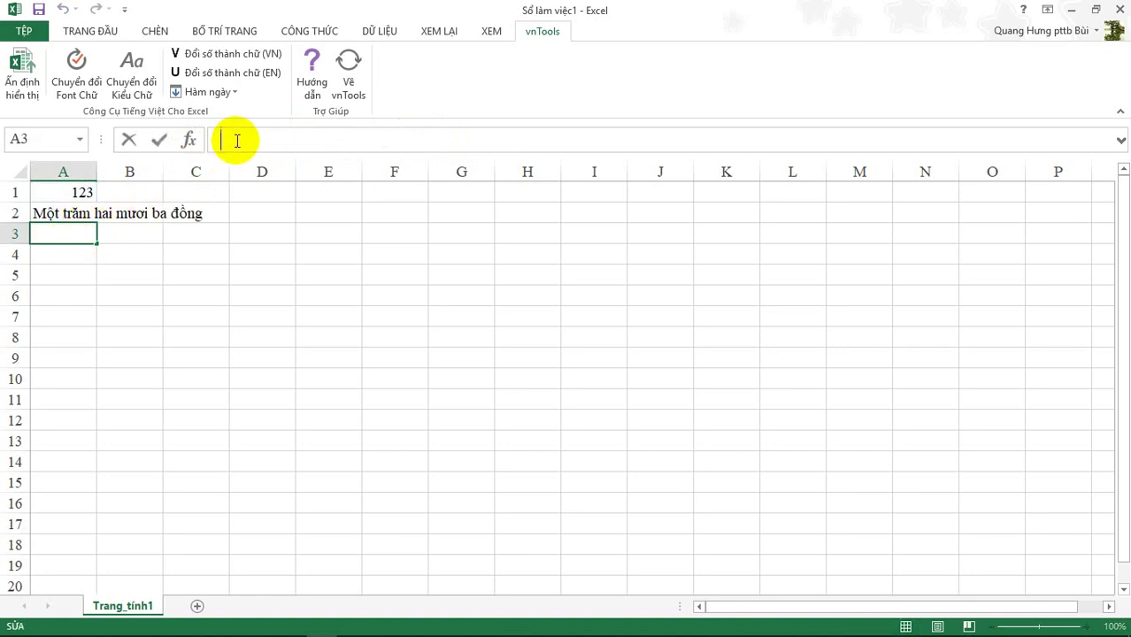
{"action": "key", "text": "ctrl+v"}
{"action": "key", "text": "Return"}
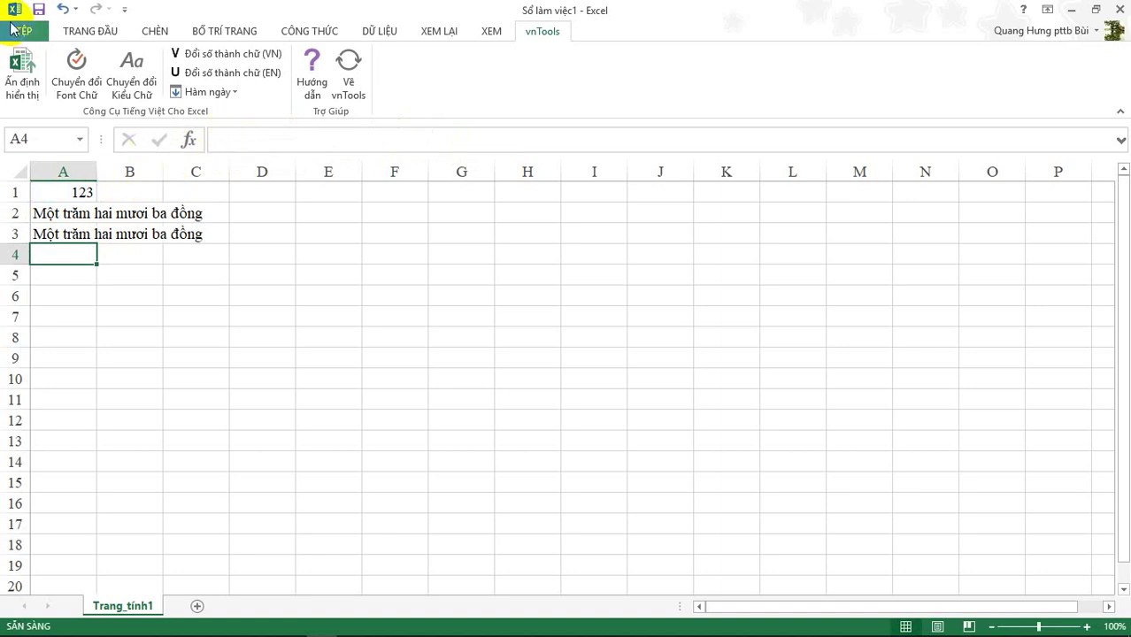
Uncheck NTD's Tools in the Excel Options Add-ins manager and confirm with OK.
{"action": "left_click", "coordinate": [24, 31]}
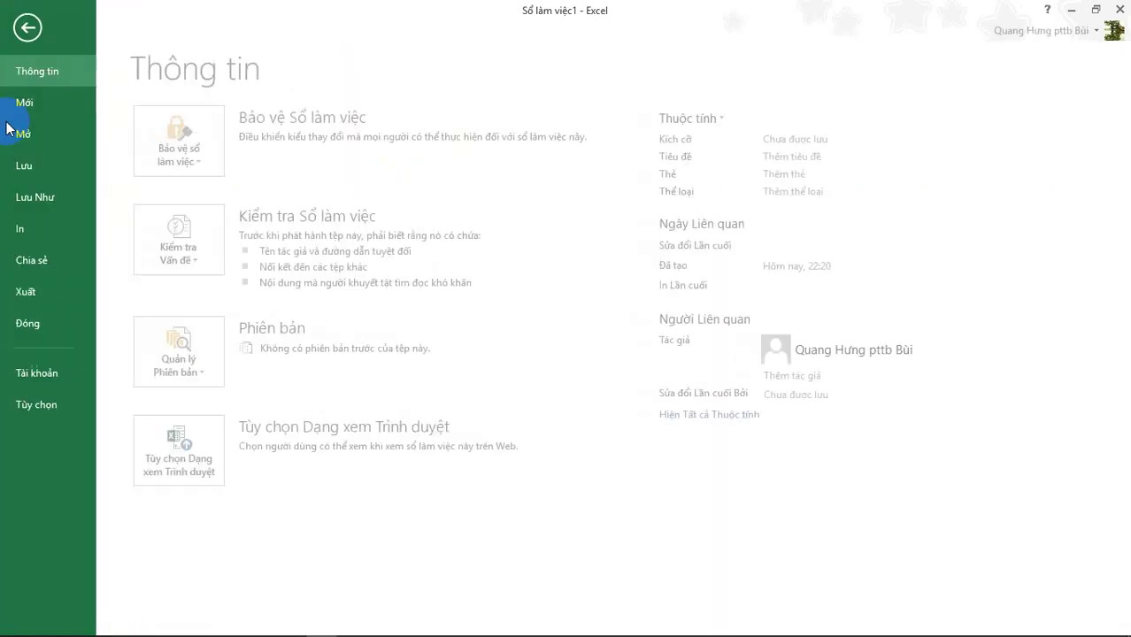
{"action": "left_click", "coordinate": [40, 410]}
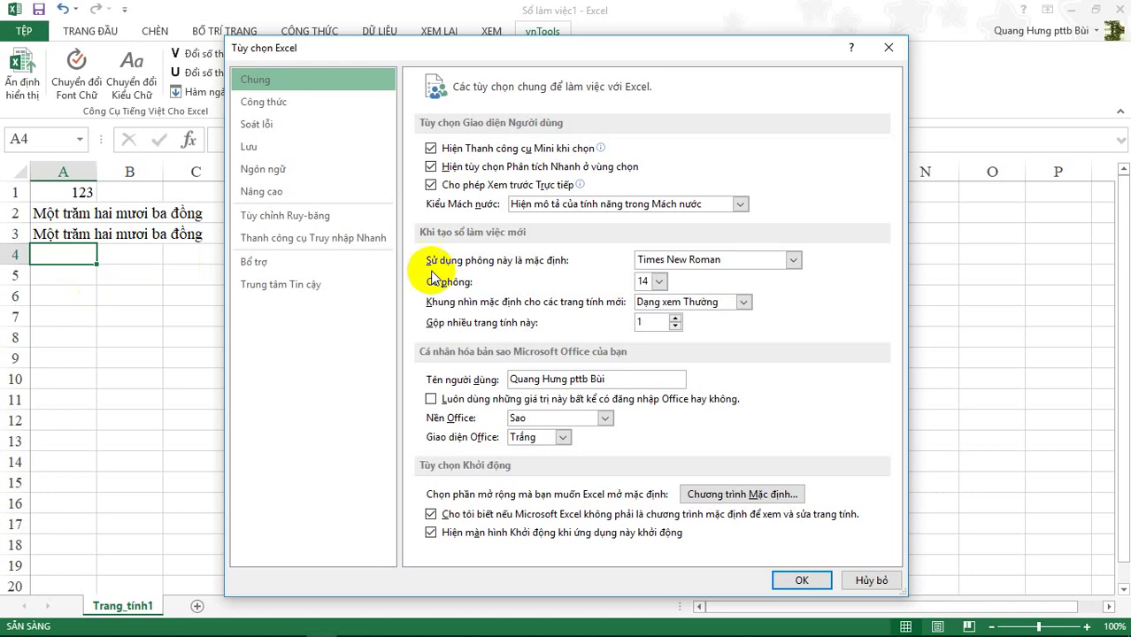
{"action": "left_click", "coordinate": [251, 264]}
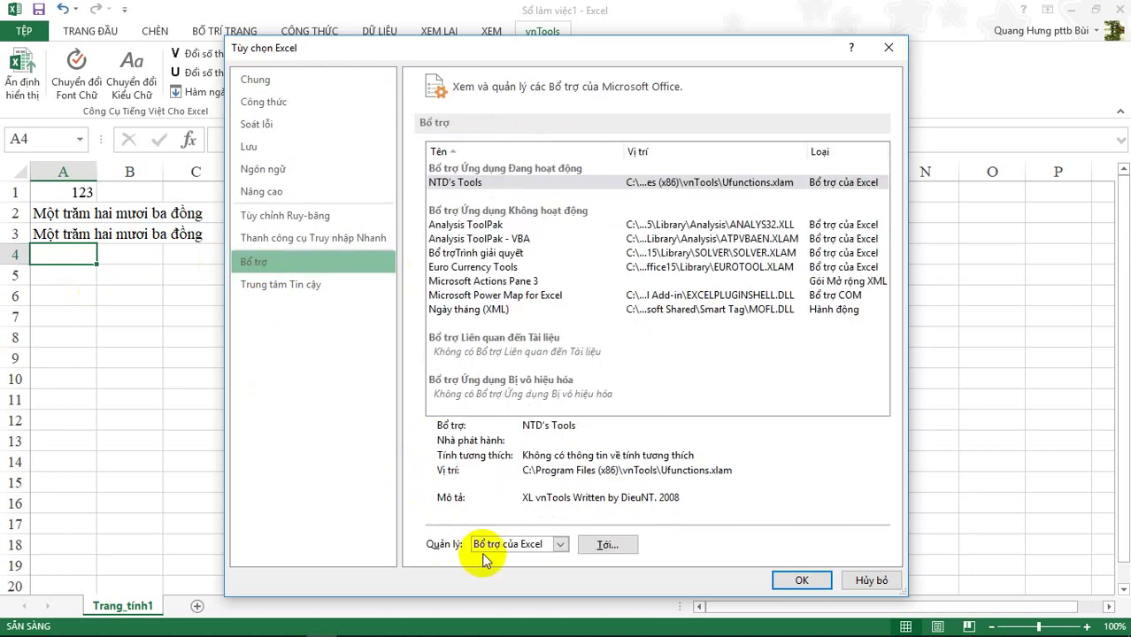
{"action": "left_click", "coordinate": [601, 540]}
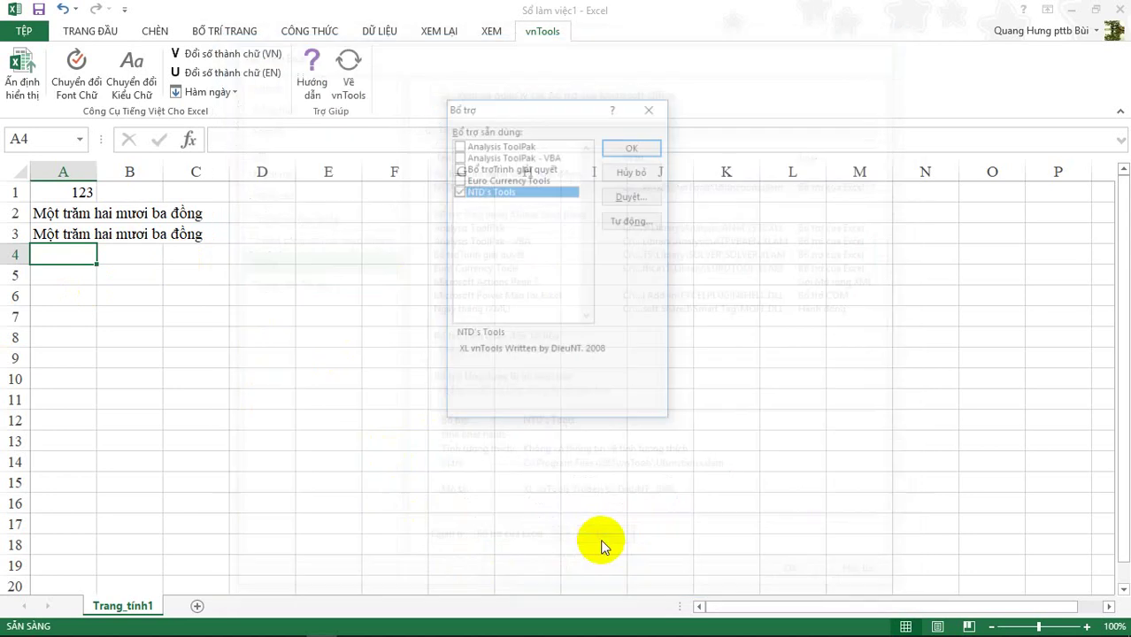
{"action": "left_click", "coordinate": [459, 191]}
{"action": "left_click", "coordinate": [637, 147]}
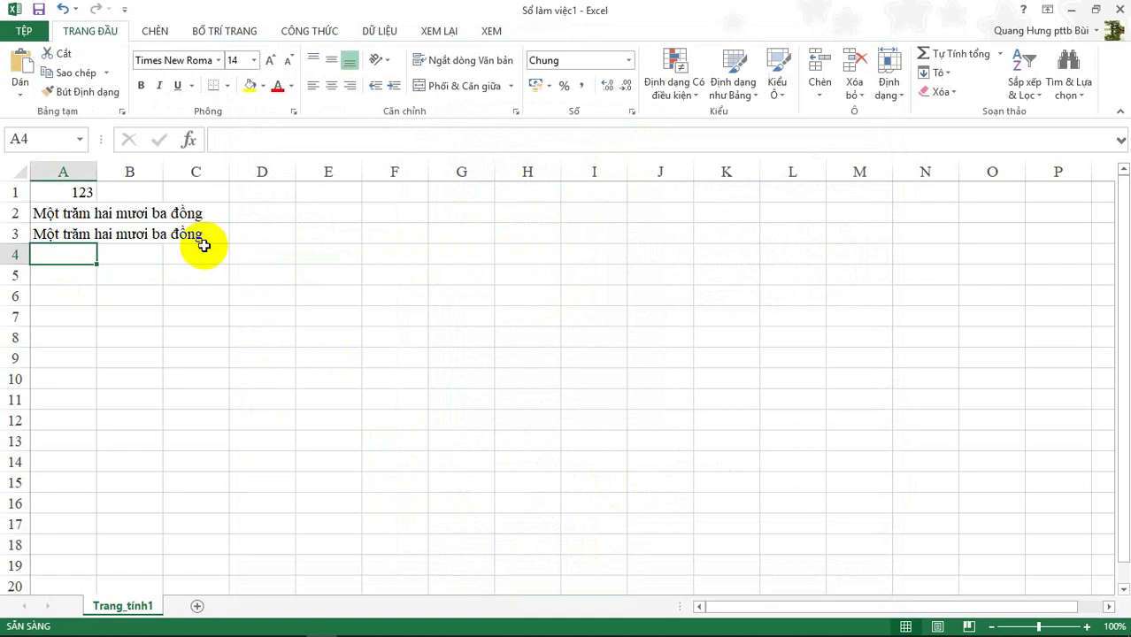
Compare A2's VND formula with A3's full-path VND formula.
{"action": "left_click", "coordinate": [156, 213]}
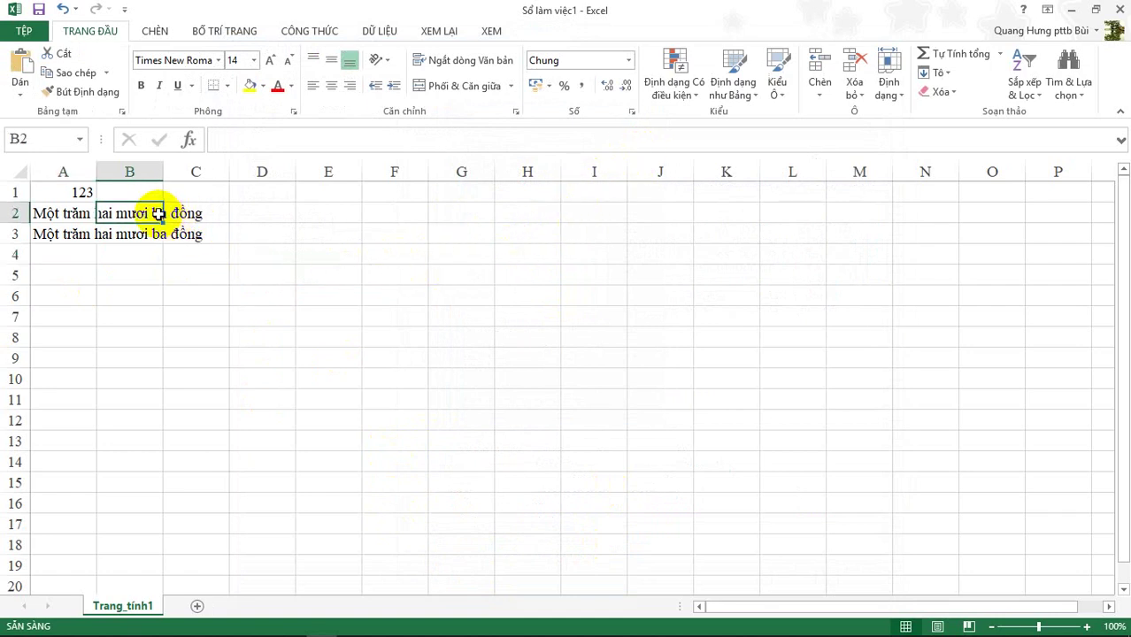
{"action": "left_click", "coordinate": [50, 213]}
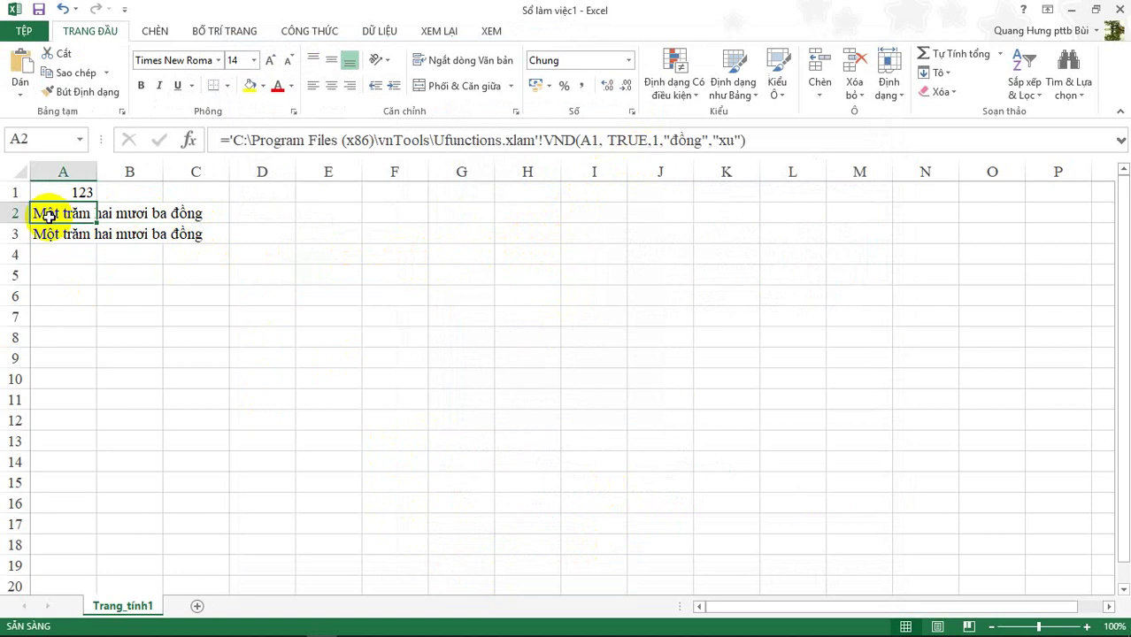
{"action": "left_click", "coordinate": [63, 232]}
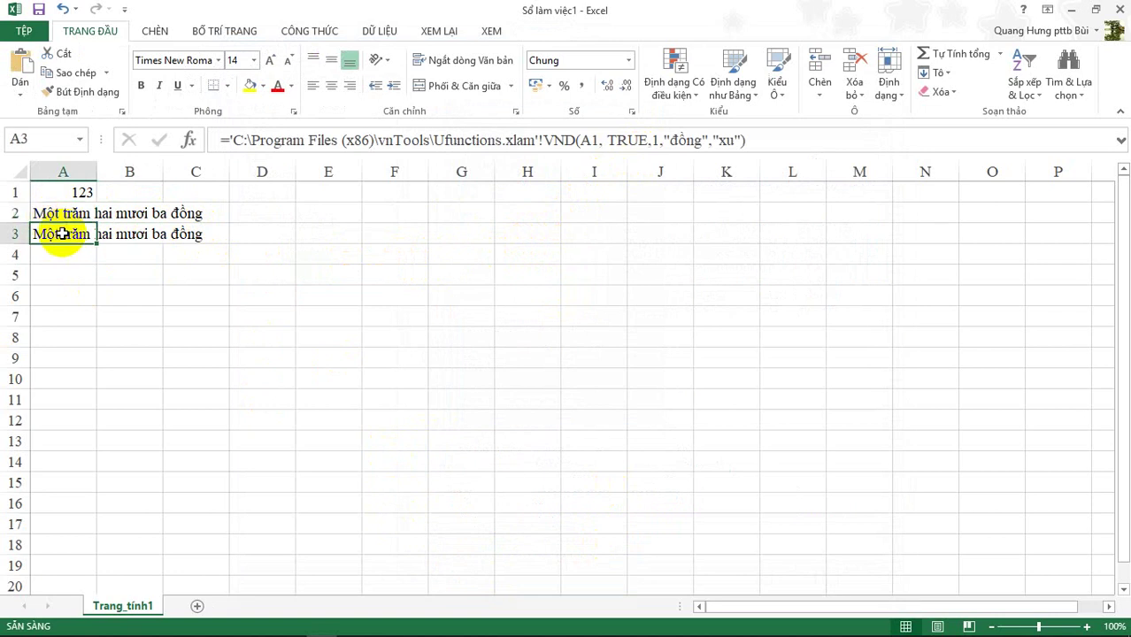
{"action": "left_click", "coordinate": [66, 213]}
{"action": "left_click", "coordinate": [62, 233]}
{"action": "left_click", "coordinate": [69, 213]}
{"action": "left_click", "coordinate": [69, 238]}
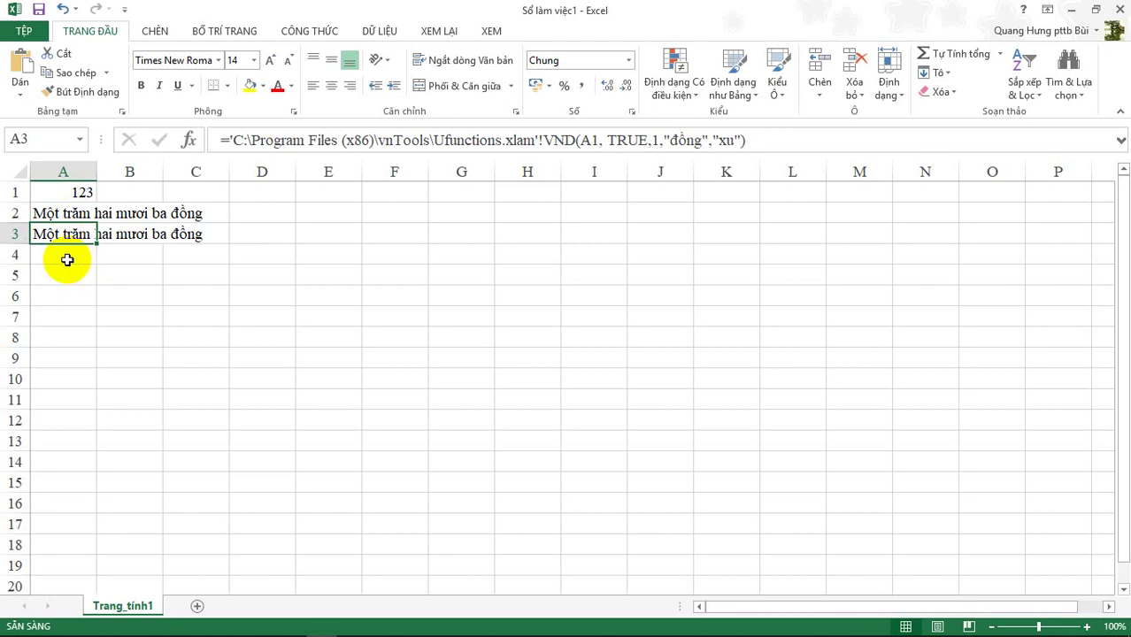
Enter =VND(A1, TRUE,1,"đồng","xu") into A4, which shows #NAME? with the add-in off.
{"action": "left_click", "coordinate": [66, 259]}
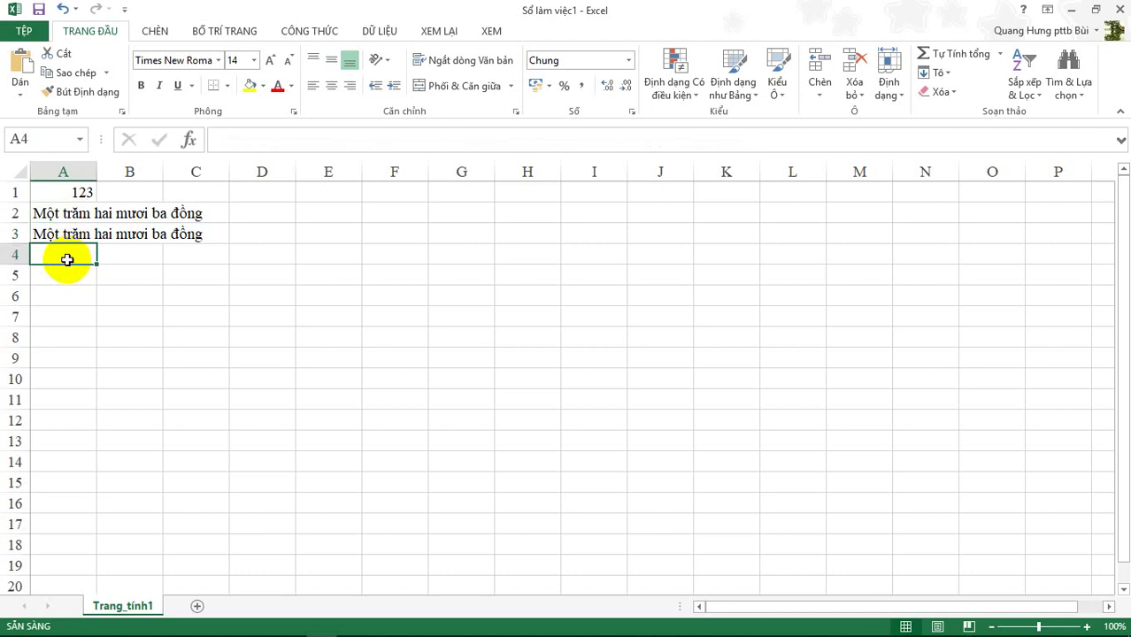
{"action": "left_click", "coordinate": [240, 141]}
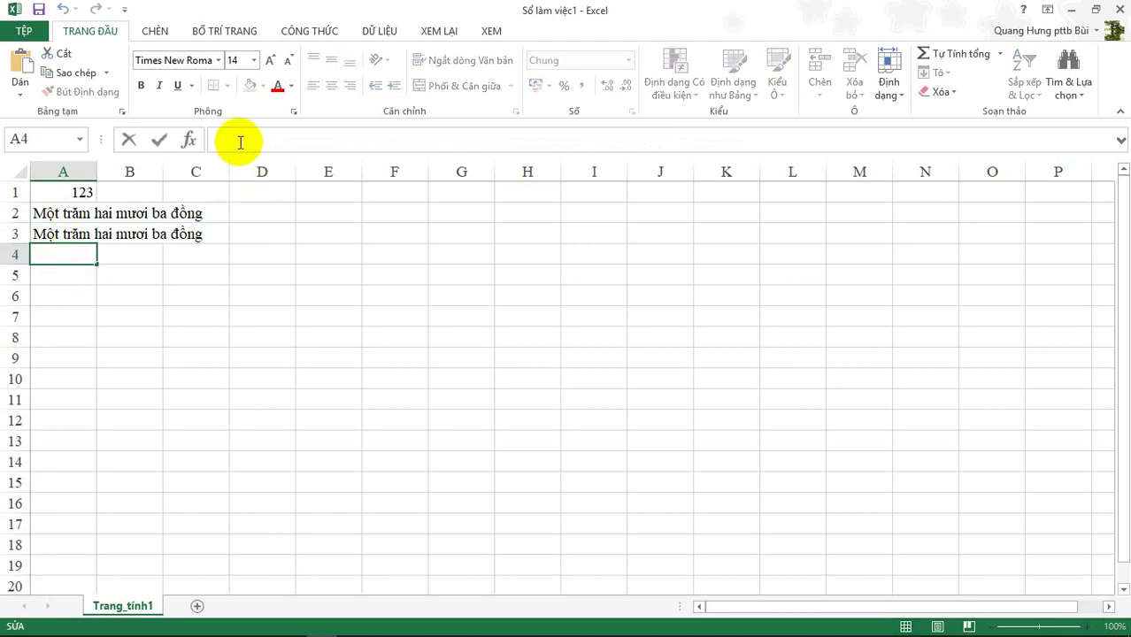
{"action": "key", "text": "ctrl+v"}
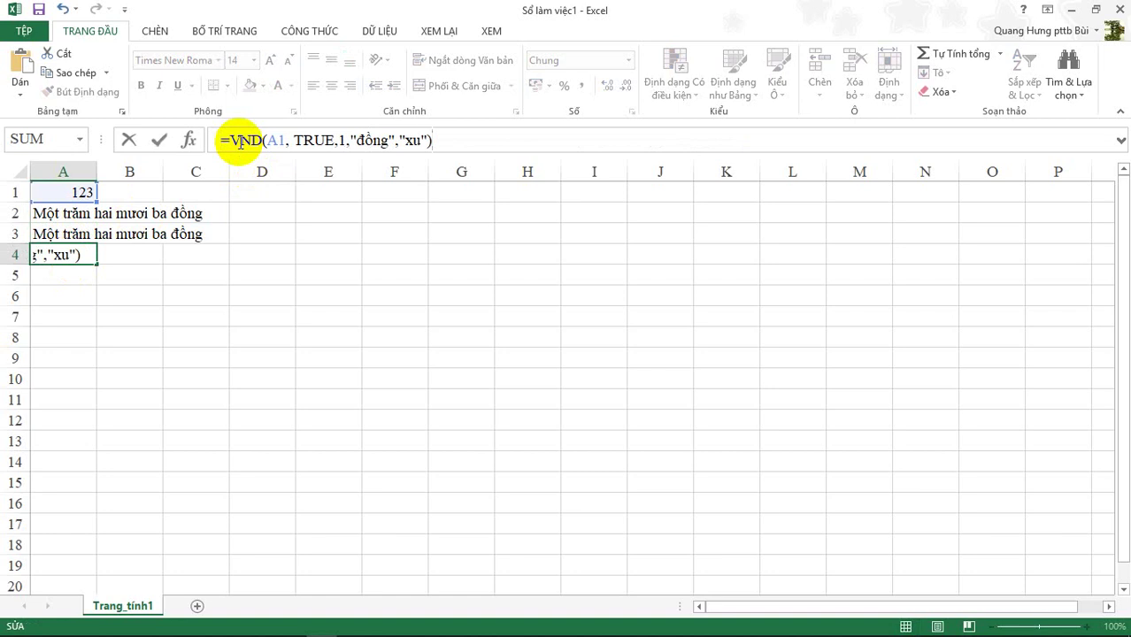
{"action": "key", "text": "Return"}
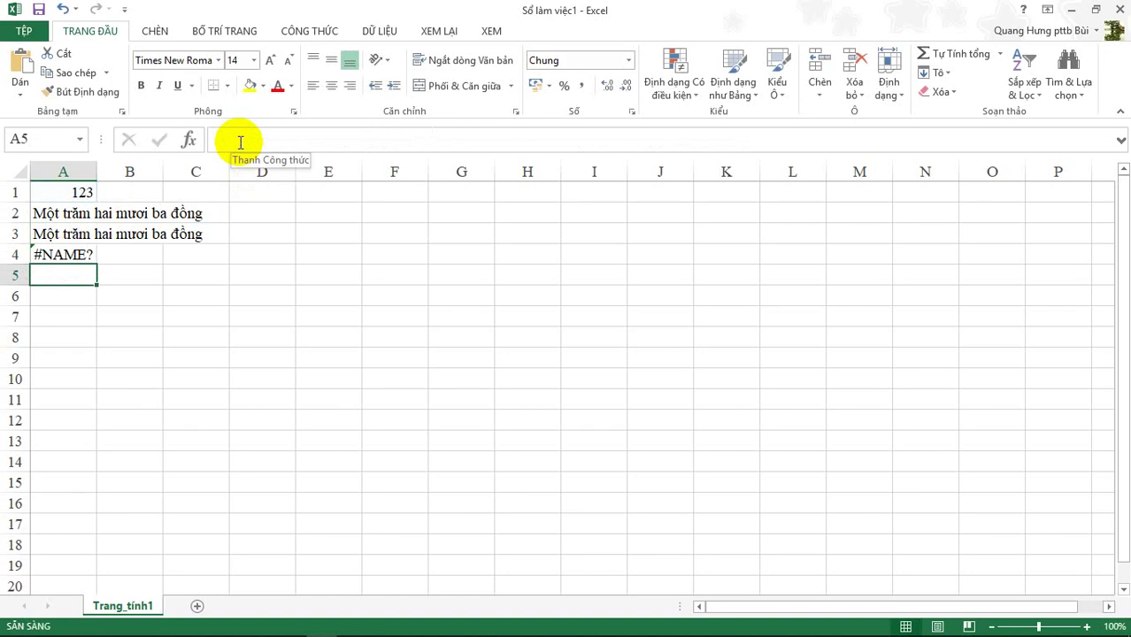
{"action": "left_click", "coordinate": [68, 254]}
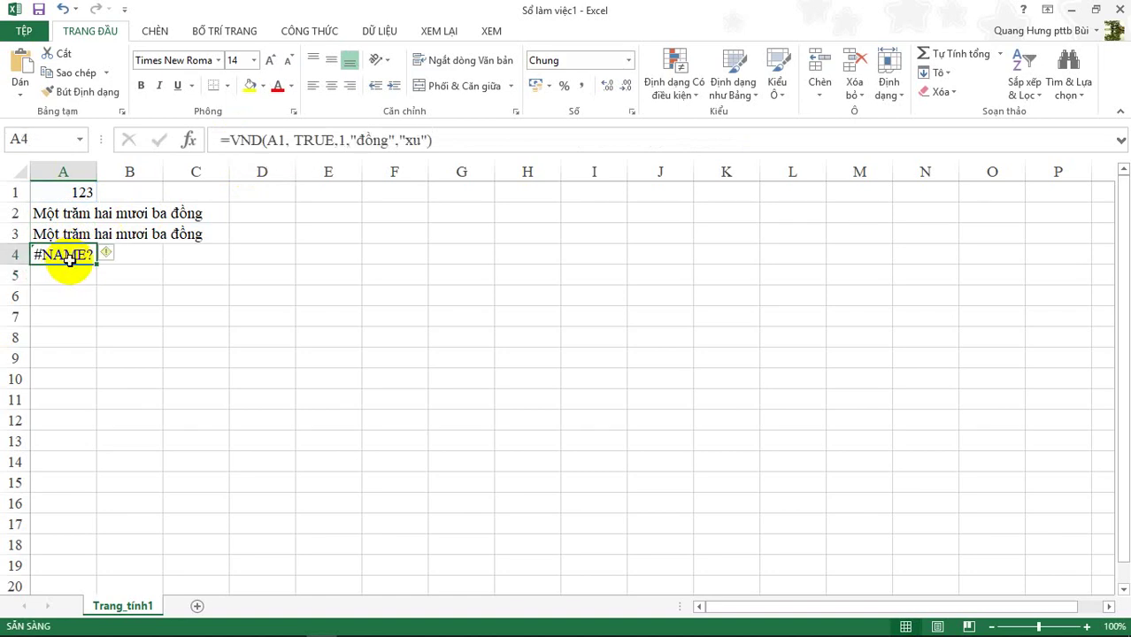
{"action": "left_click", "coordinate": [84, 233]}
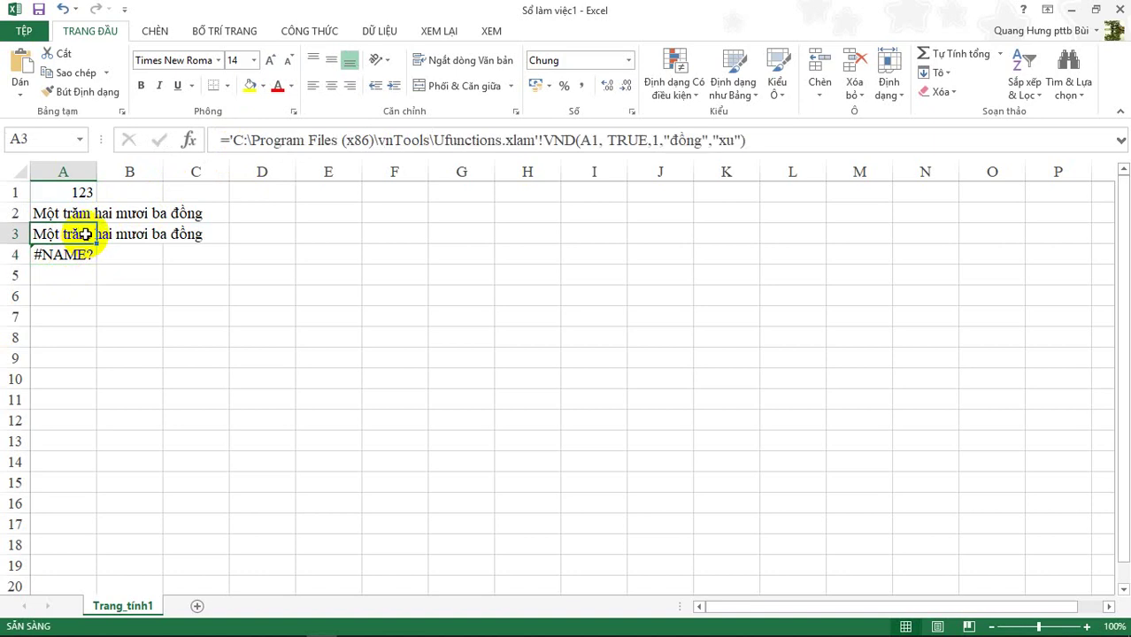
{"action": "left_click", "coordinate": [64, 256]}
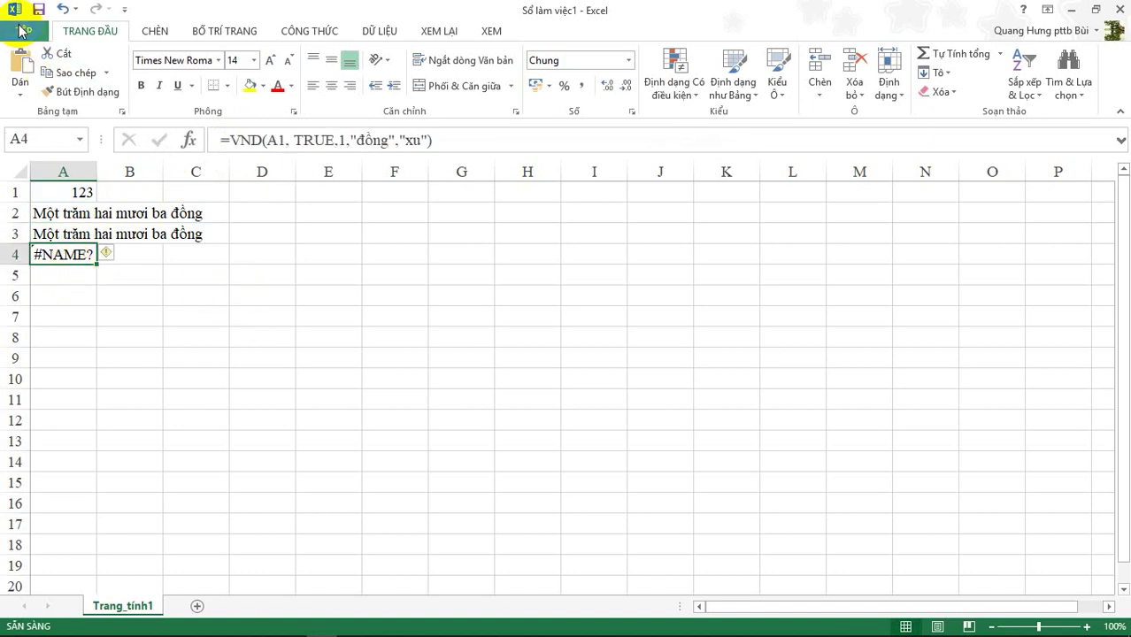
Tick NTD's Tools in the Excel Options Add-ins manager to switch vnTools back on.
{"action": "left_click", "coordinate": [21, 30]}
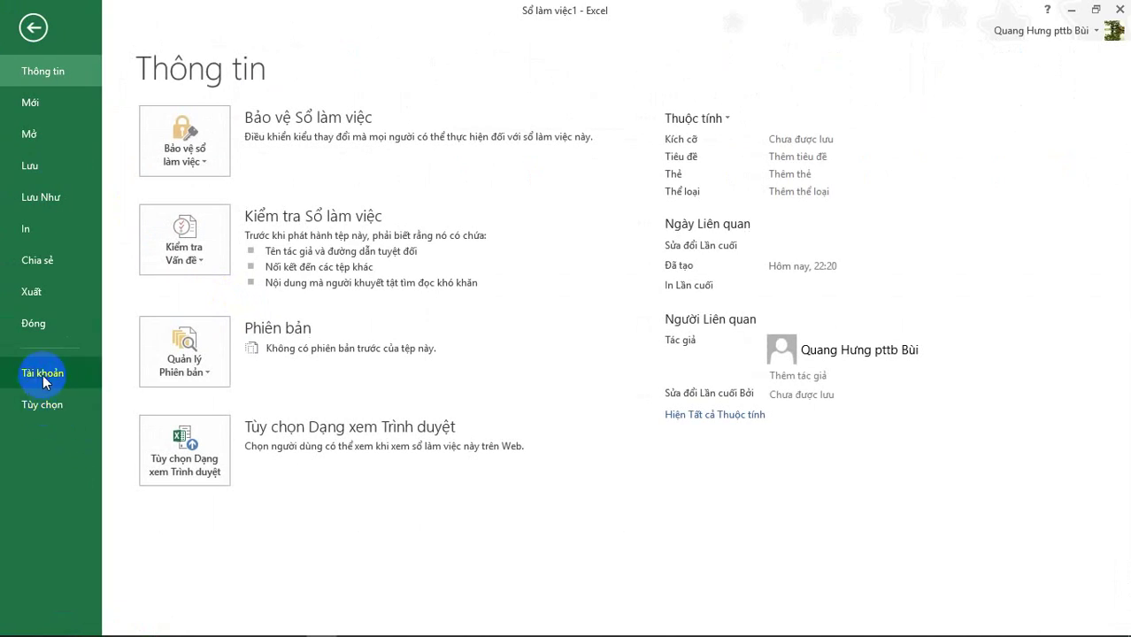
{"action": "left_click", "coordinate": [42, 375]}
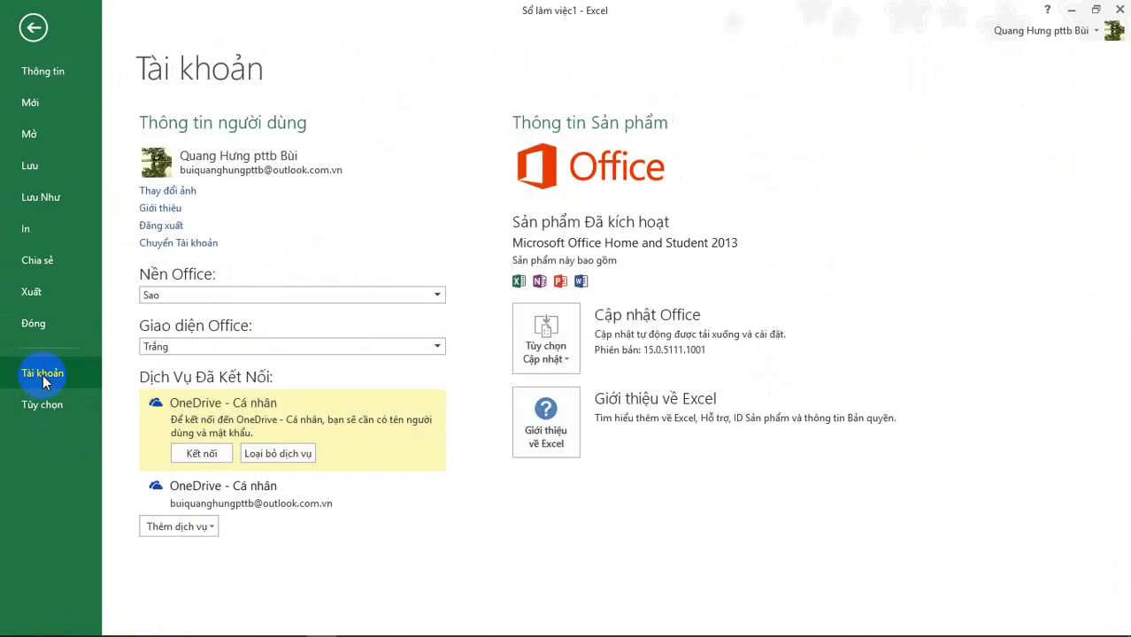
{"action": "left_click", "coordinate": [44, 404]}
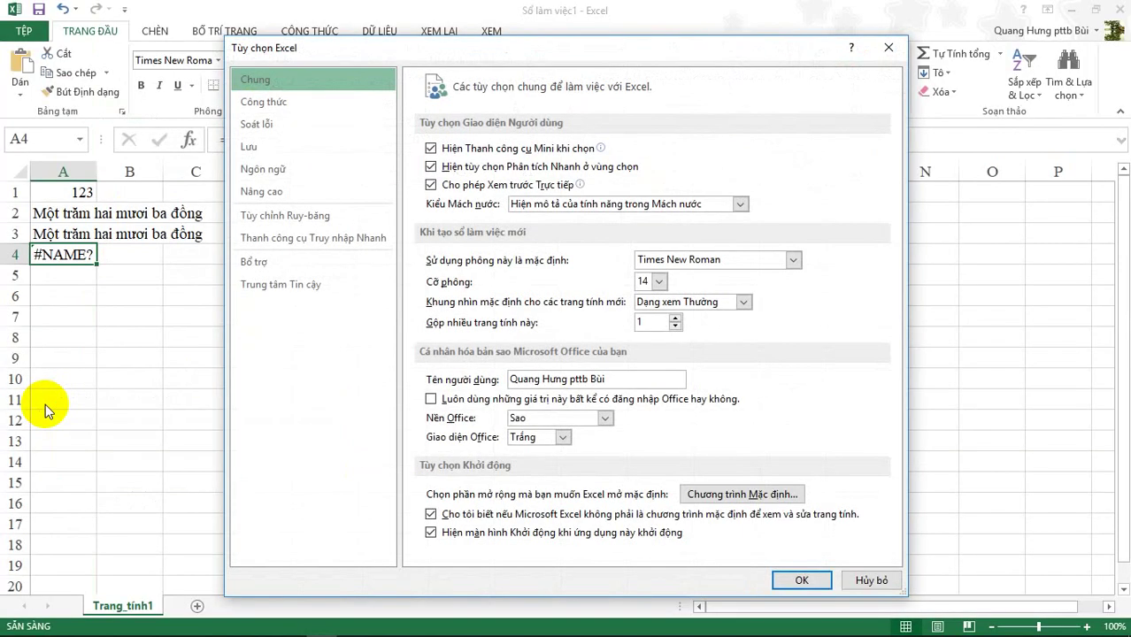
{"action": "left_click", "coordinate": [257, 262]}
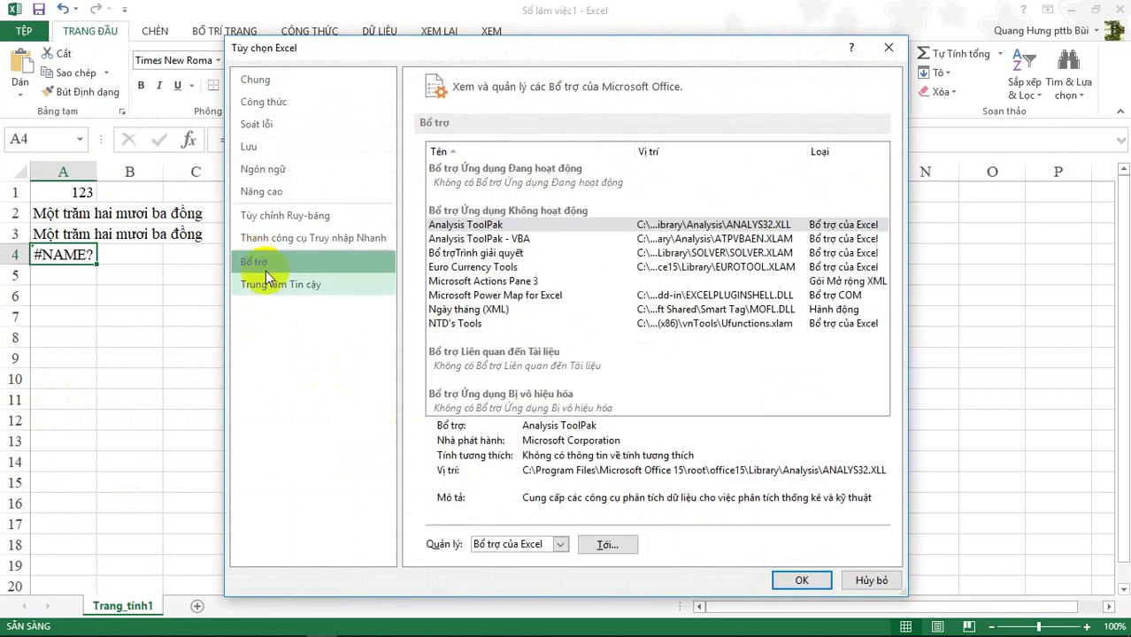
{"action": "left_click", "coordinate": [606, 542]}
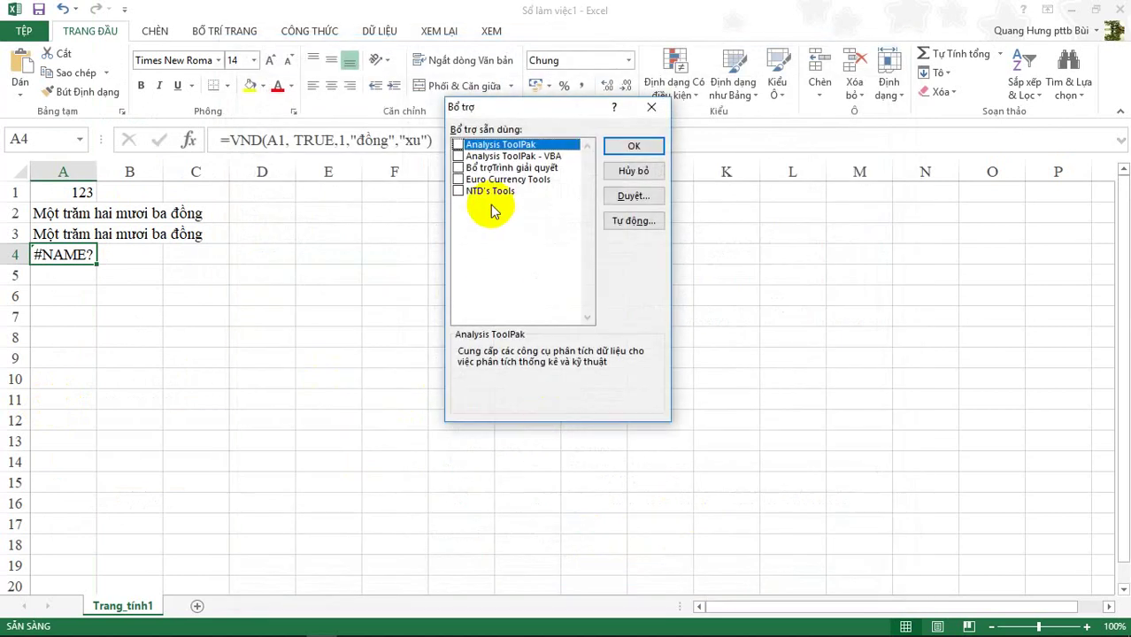
{"action": "left_click", "coordinate": [476, 191]}
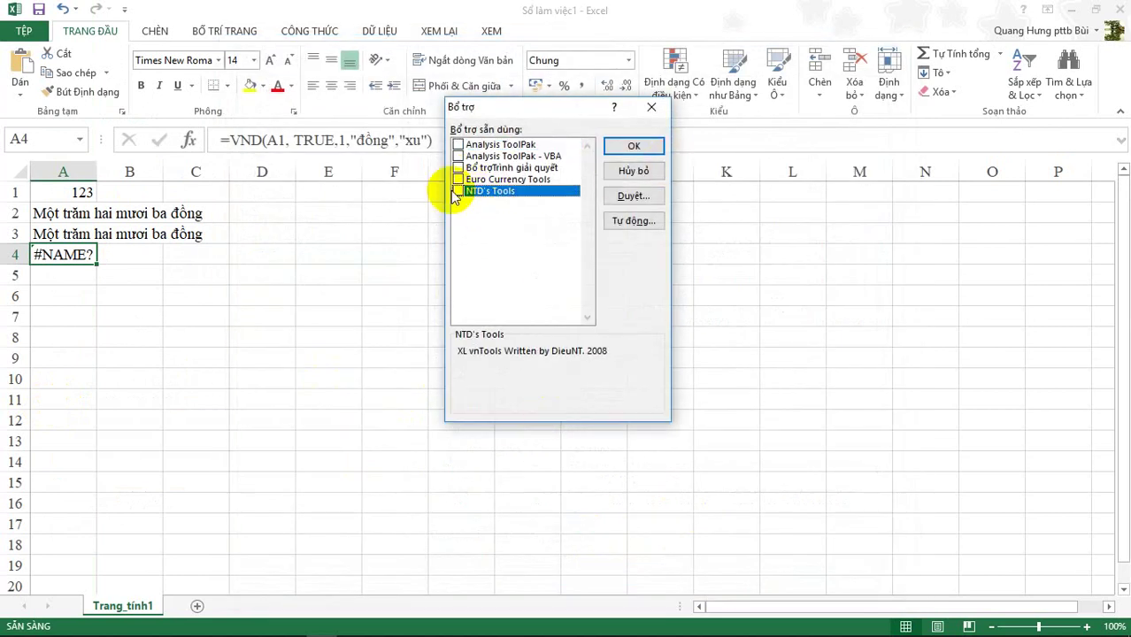
{"action": "left_click", "coordinate": [457, 191]}
{"action": "left_click", "coordinate": [643, 147]}
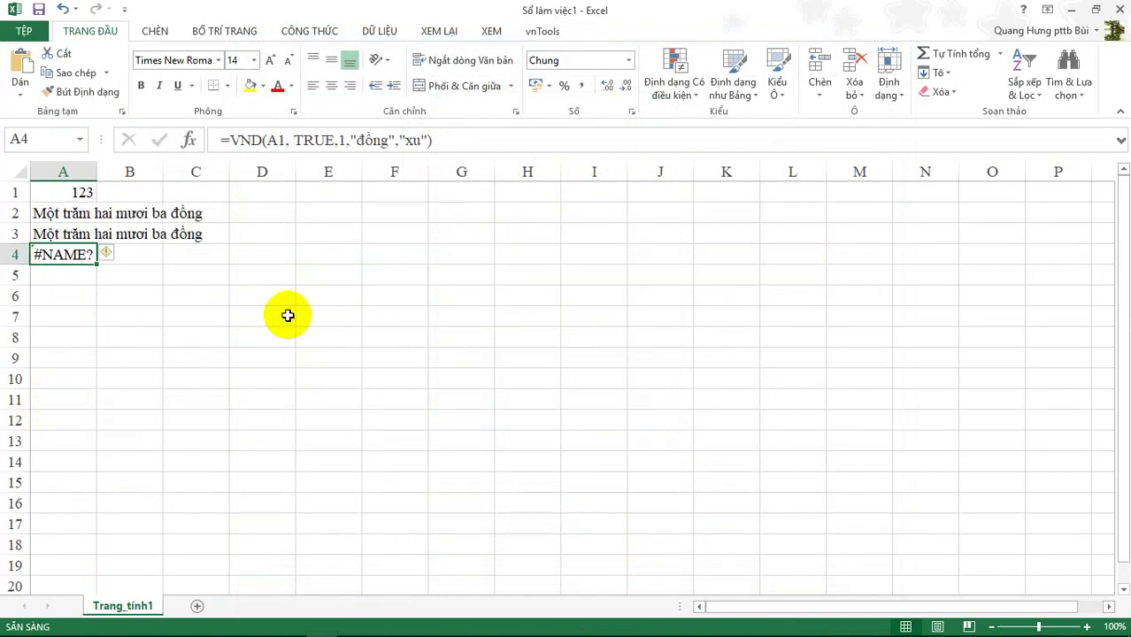
{"action": "left_click", "coordinate": [86, 271]}
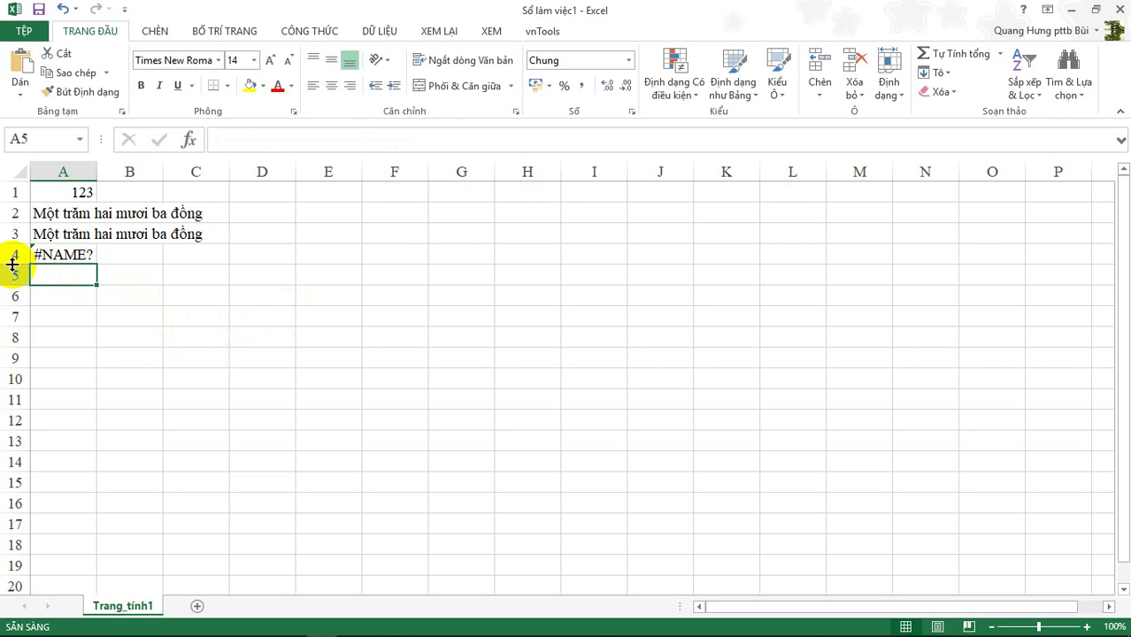
Recommit A4's =VND formula so it recalculates to Một trăm hai mươi ba đồng.
{"action": "left_click", "coordinate": [55, 256]}
{"action": "left_click", "coordinate": [461, 137]}
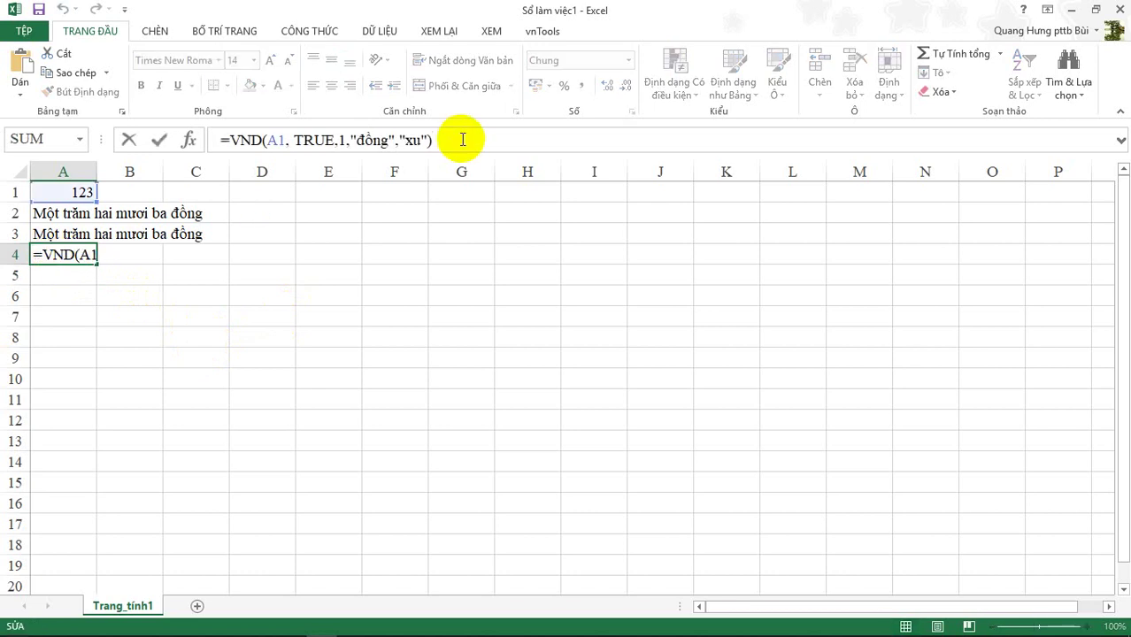
{"action": "key", "text": "Return"}
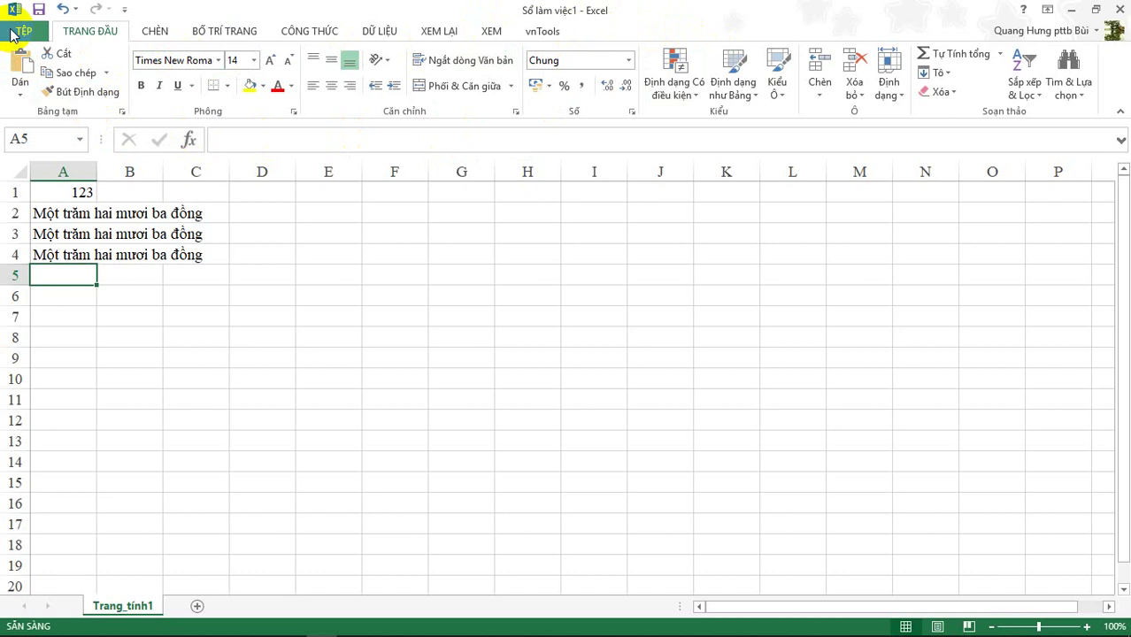
Open the Excel Options dialog from the File (TỆP) backstage via Tùy chọn.
{"action": "left_click", "coordinate": [12, 34]}
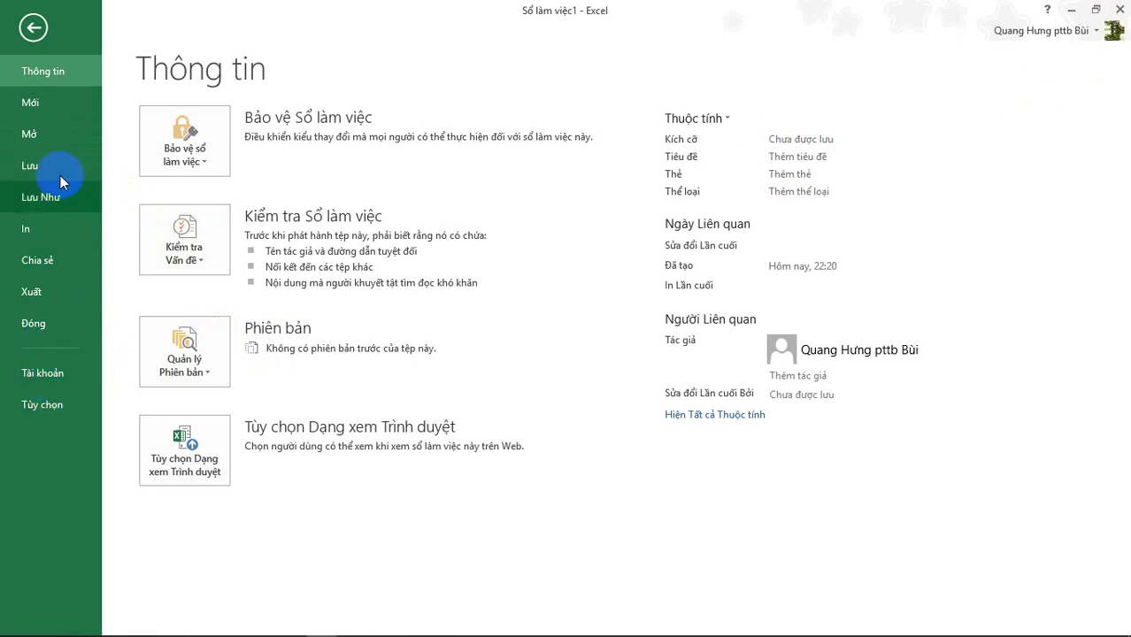
{"action": "left_click", "coordinate": [58, 381]}
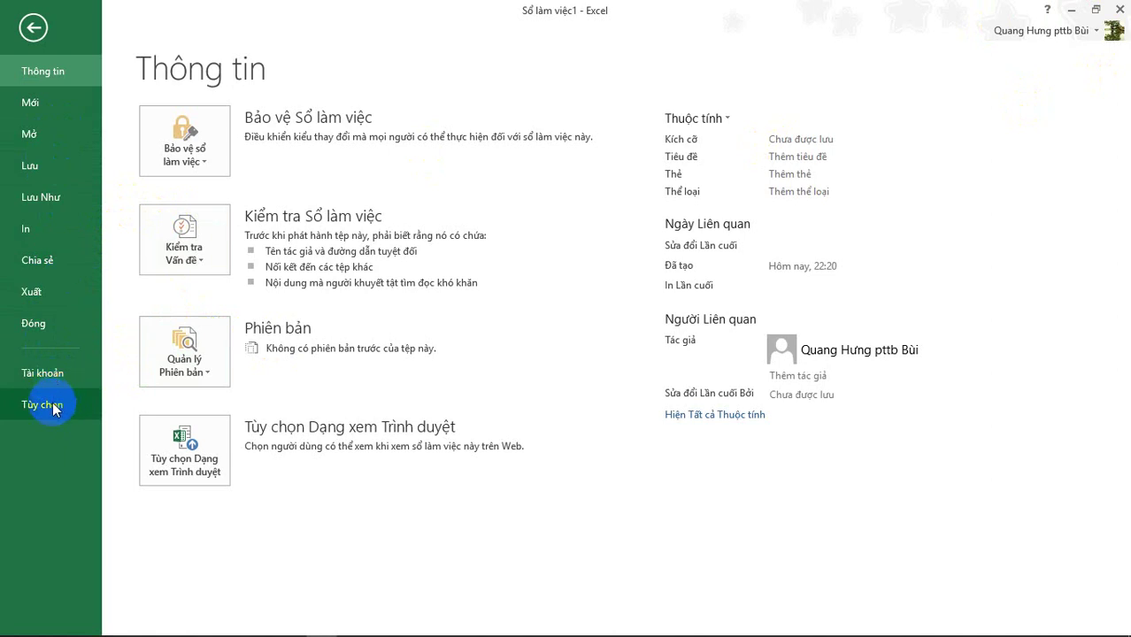
{"action": "left_click", "coordinate": [53, 405]}
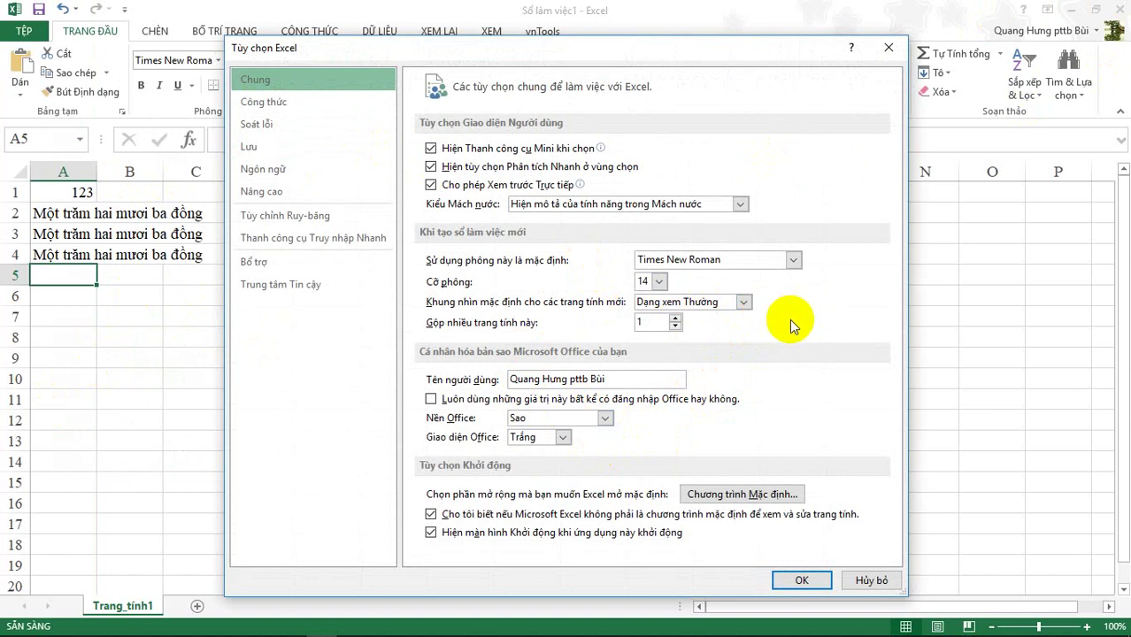
In Language settings, try Tiếng Việt first, restore the Windows-matched display default, then confirm with OK.
{"action": "left_click", "coordinate": [262, 171]}
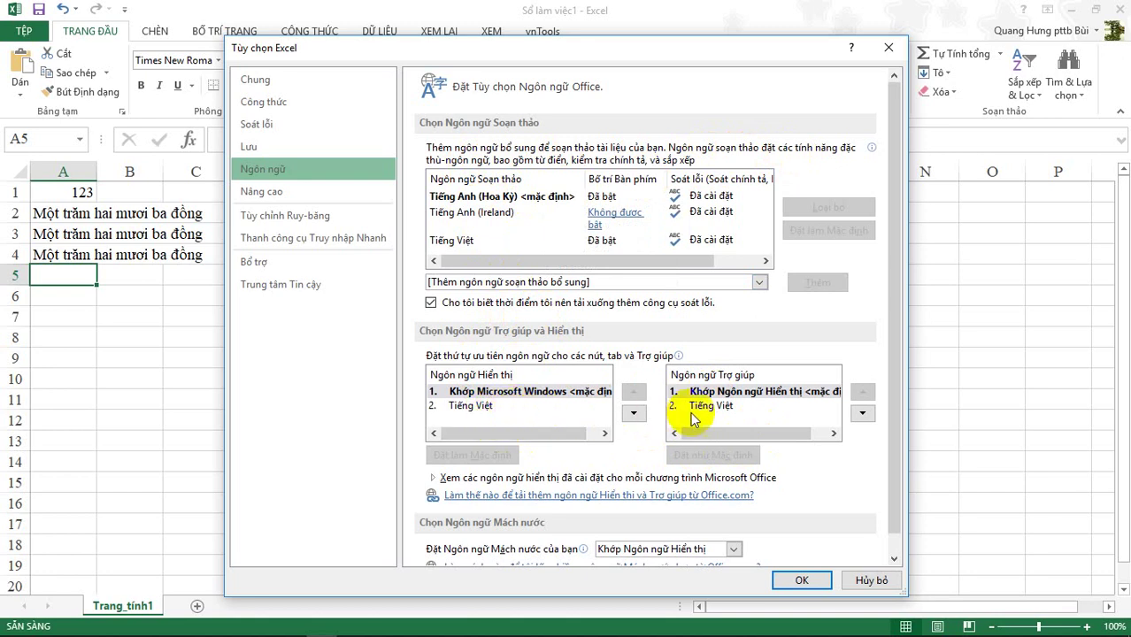
{"action": "left_click", "coordinate": [634, 414]}
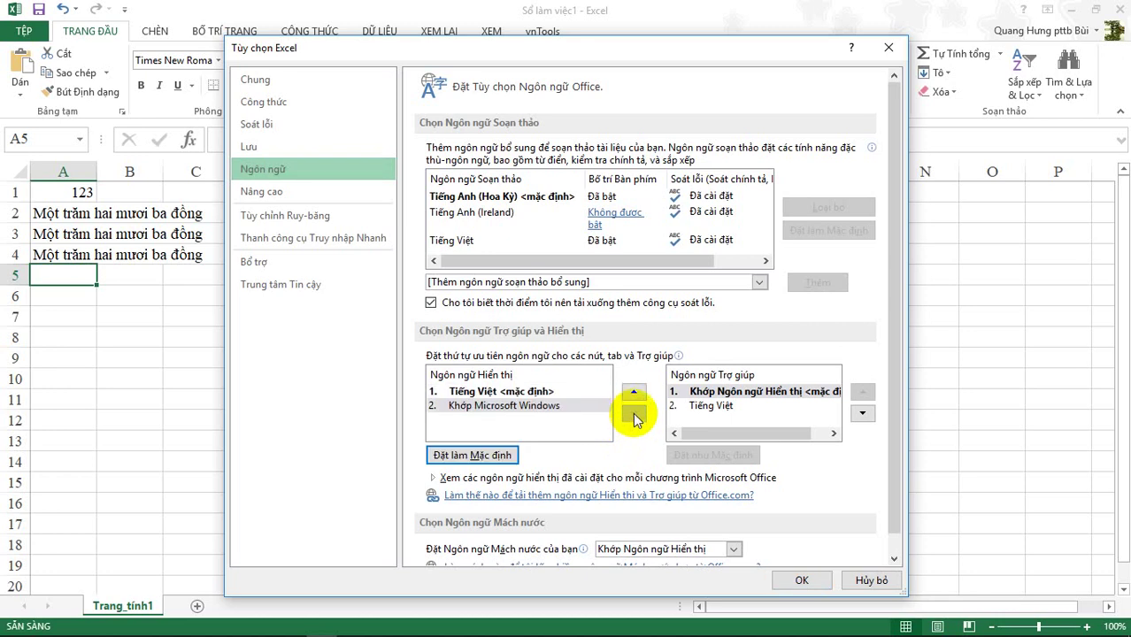
{"action": "left_click", "coordinate": [634, 392]}
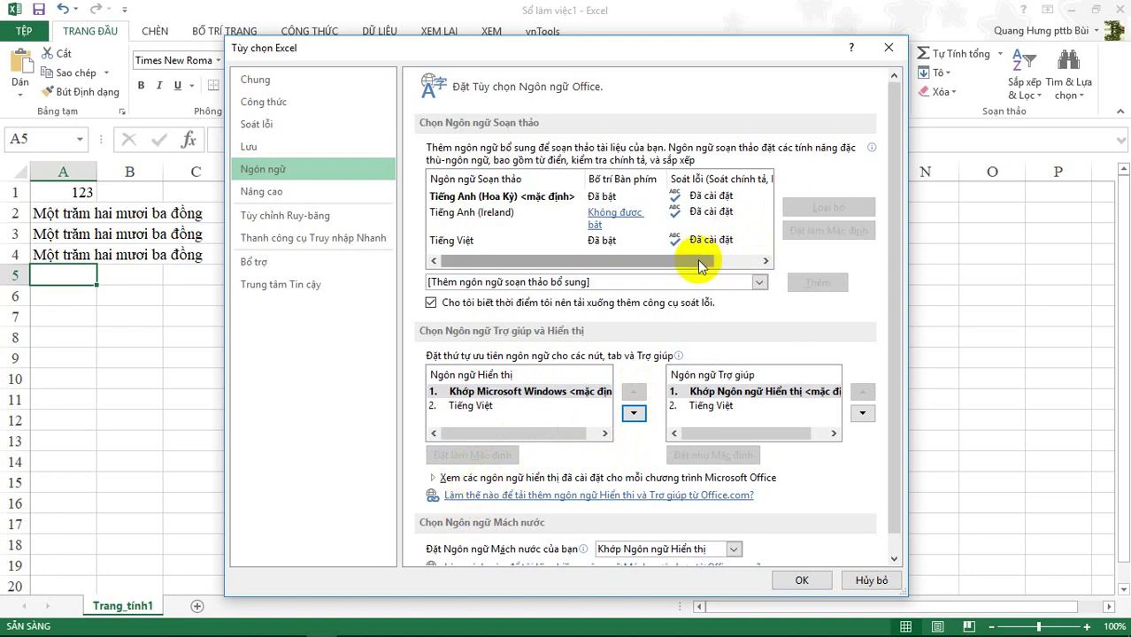
{"action": "mouse_move", "coordinate": [698, 259]}
{"action": "left_mouse_down"}
{"action": "mouse_move", "coordinate": [757, 258]}
{"action": "mouse_move", "coordinate": [760, 277]}
{"action": "left_mouse_up"}
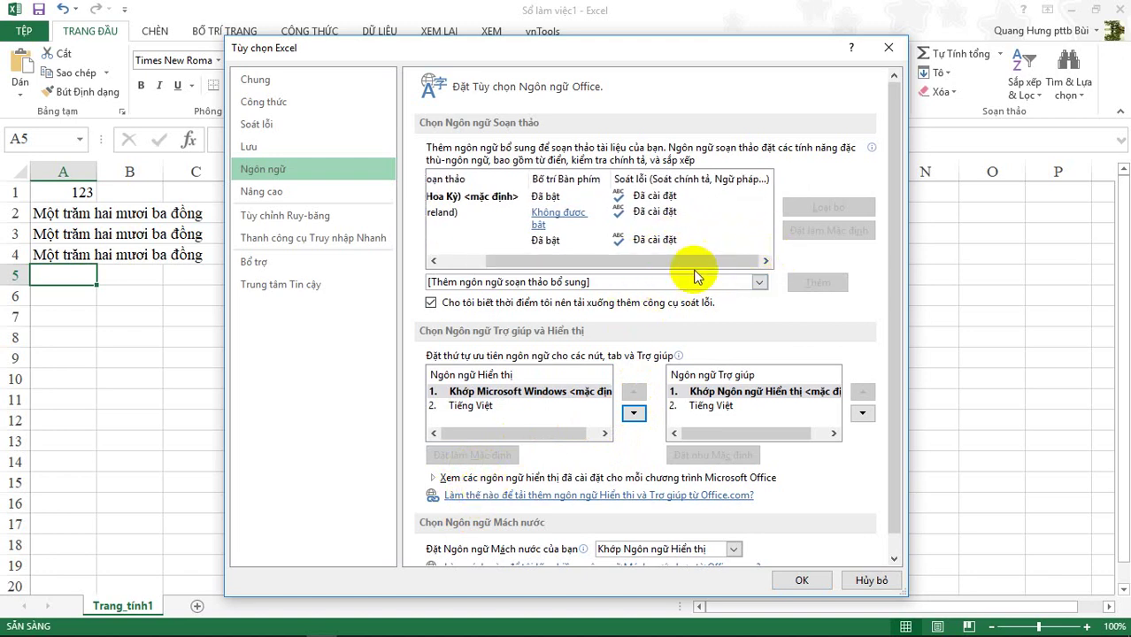
{"action": "left_click_drag", "start_coordinate": [696, 262], "coordinate": [523, 262]}
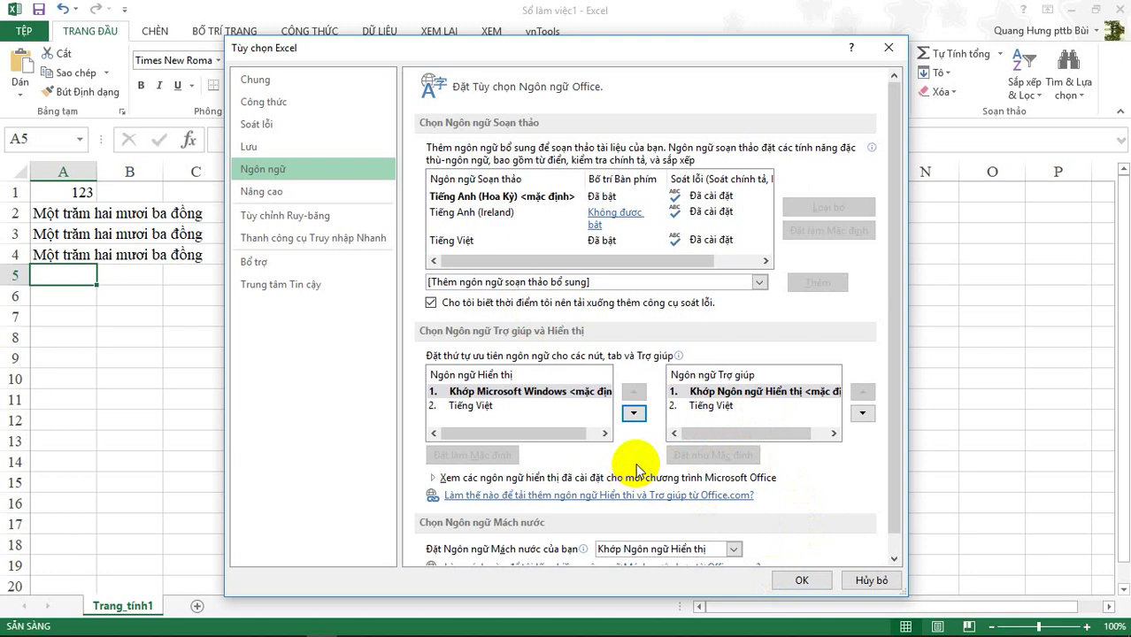
{"action": "left_click", "coordinate": [802, 581]}
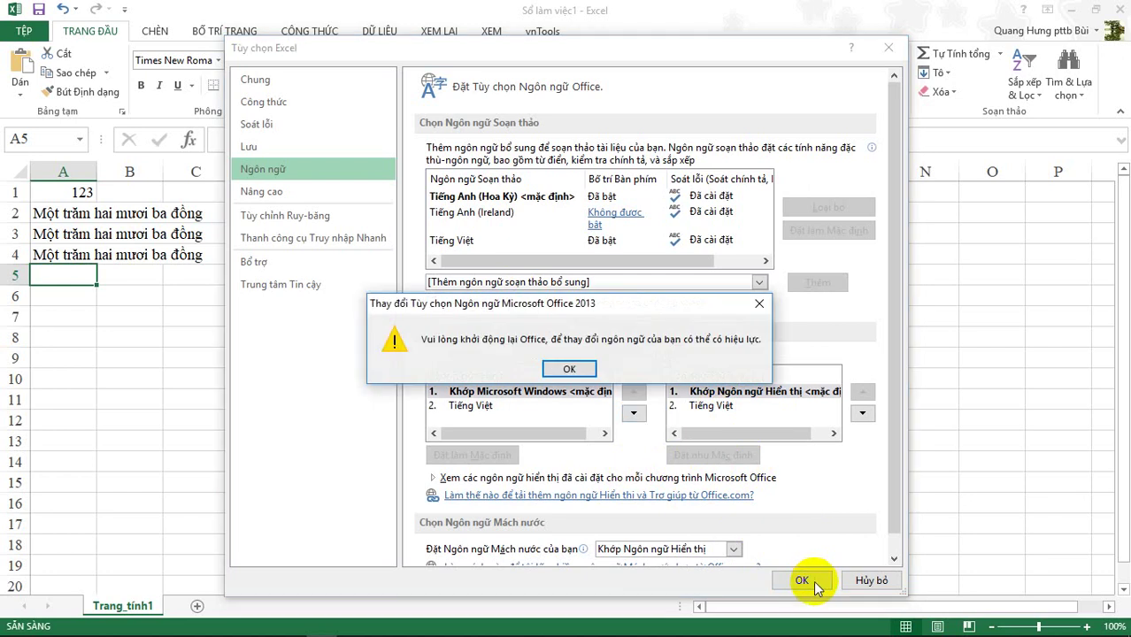
{"action": "left_click", "coordinate": [763, 304]}
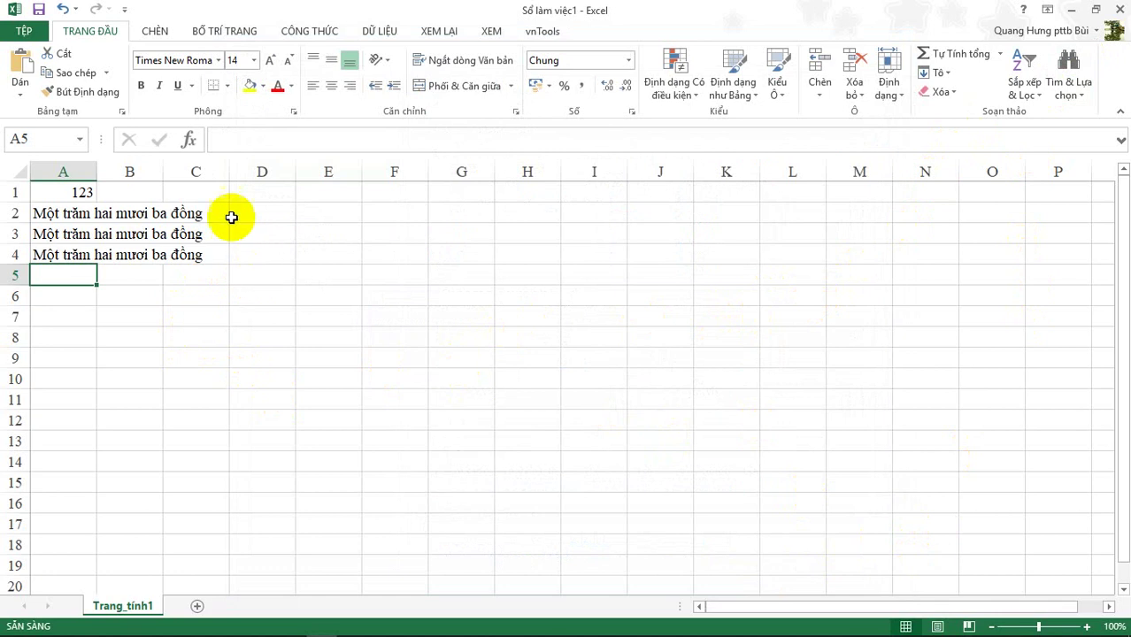
{"action": "left_click", "coordinate": [247, 194]}
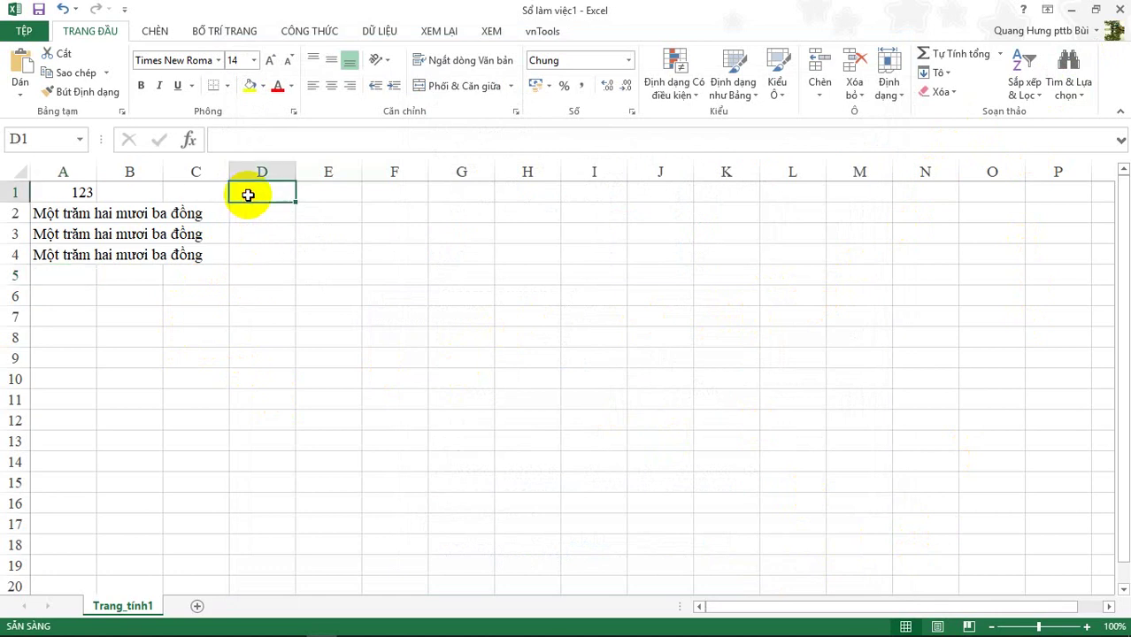
{"action": "type", "text": "1234567890"}
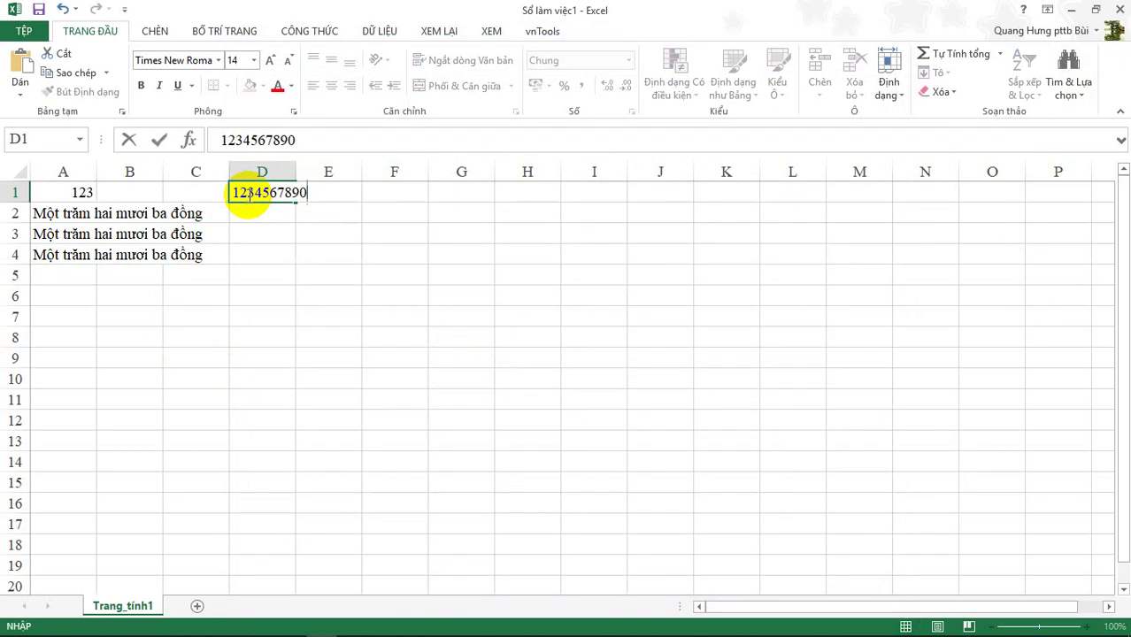
{"action": "key", "text": "Return"}
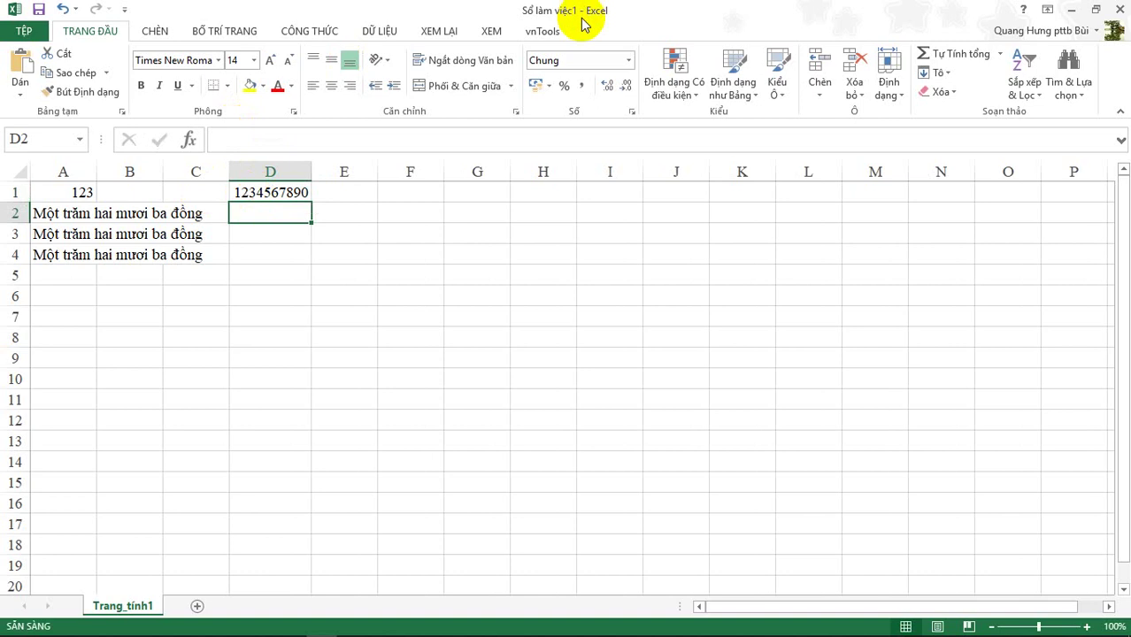
{"action": "left_click", "coordinate": [542, 31]}
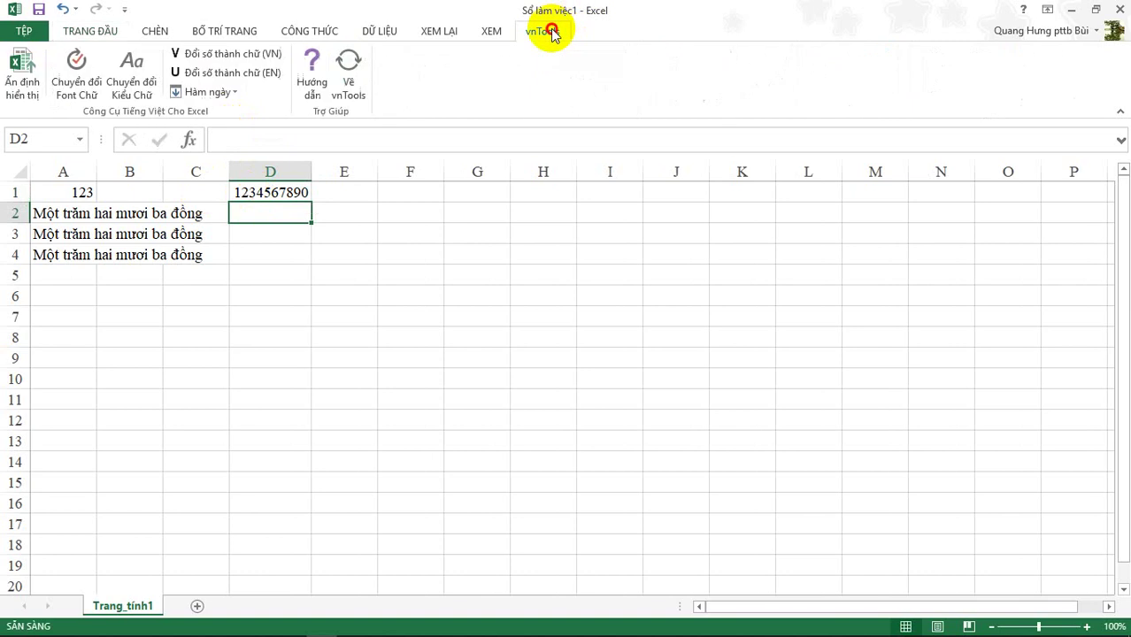
Use Đổi số thành chữ (VN) with source $D$1 and result D2 to insert the VND() formula.
{"action": "left_click", "coordinate": [227, 58]}
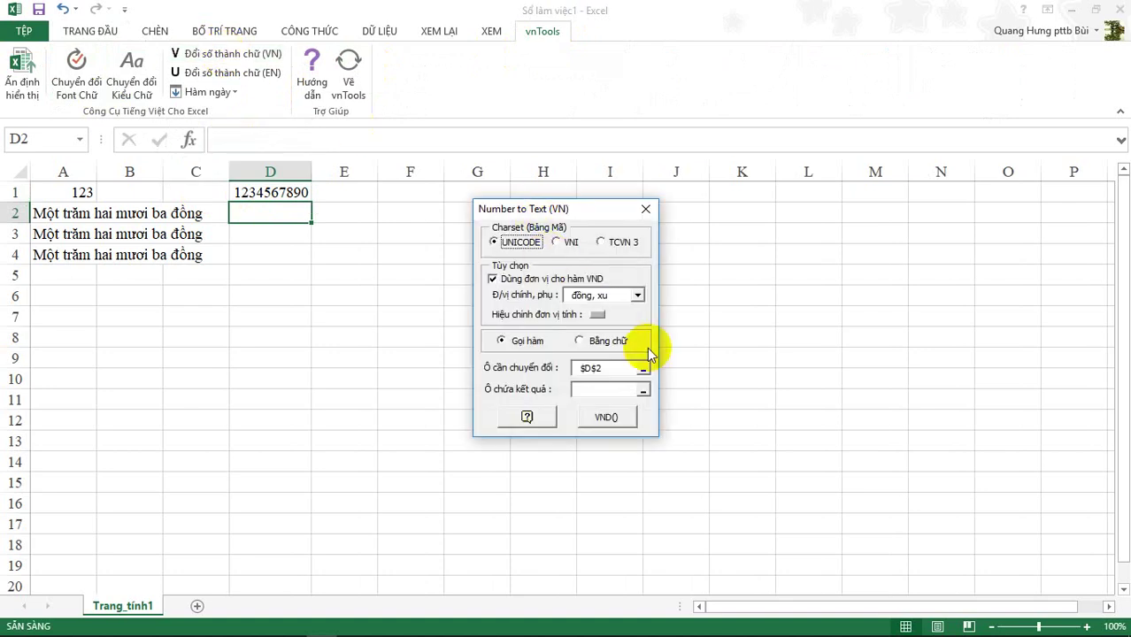
{"action": "left_click", "coordinate": [605, 370]}
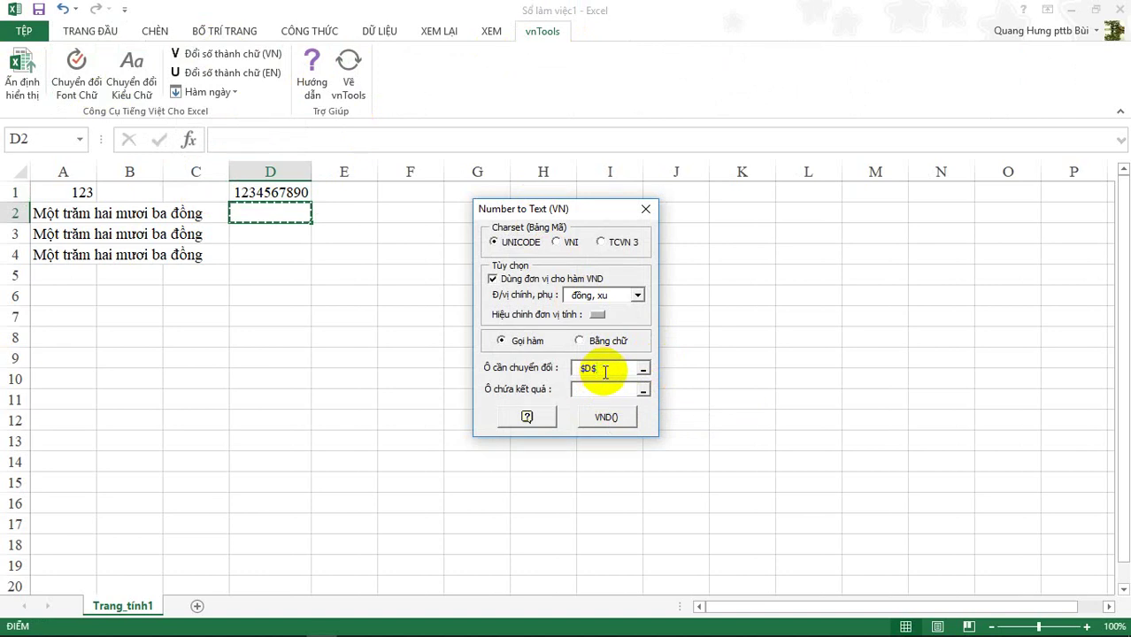
{"action": "type", "text": "1"}
{"action": "left_click", "coordinate": [608, 392]}
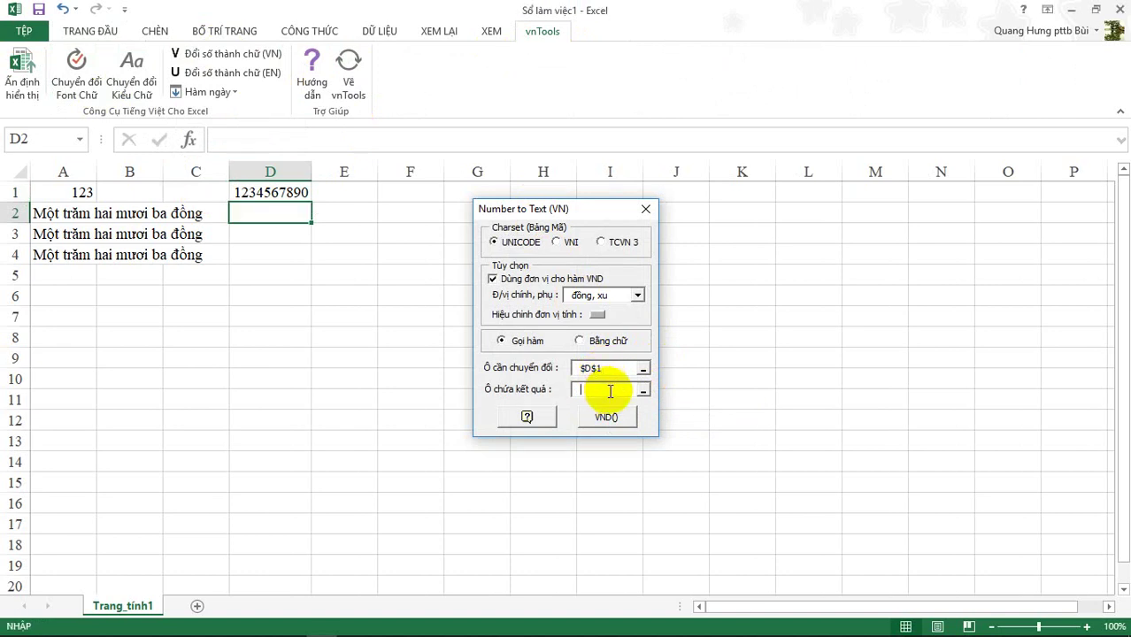
{"action": "left_click", "coordinate": [275, 211]}
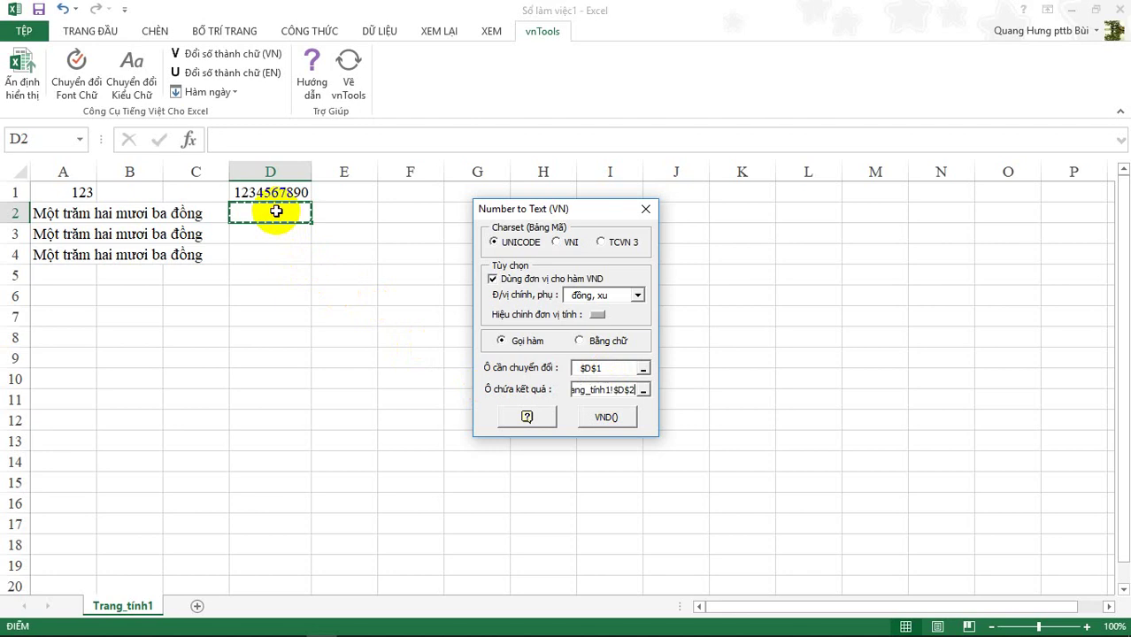
{"action": "left_click", "coordinate": [609, 419]}
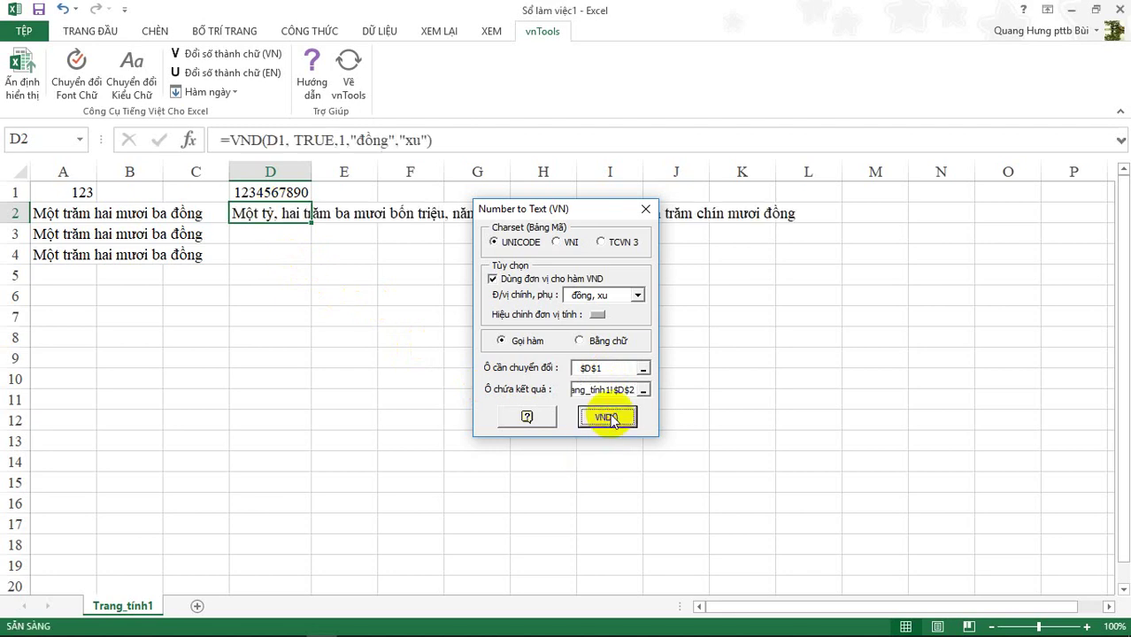
{"action": "left_click", "coordinate": [647, 211]}
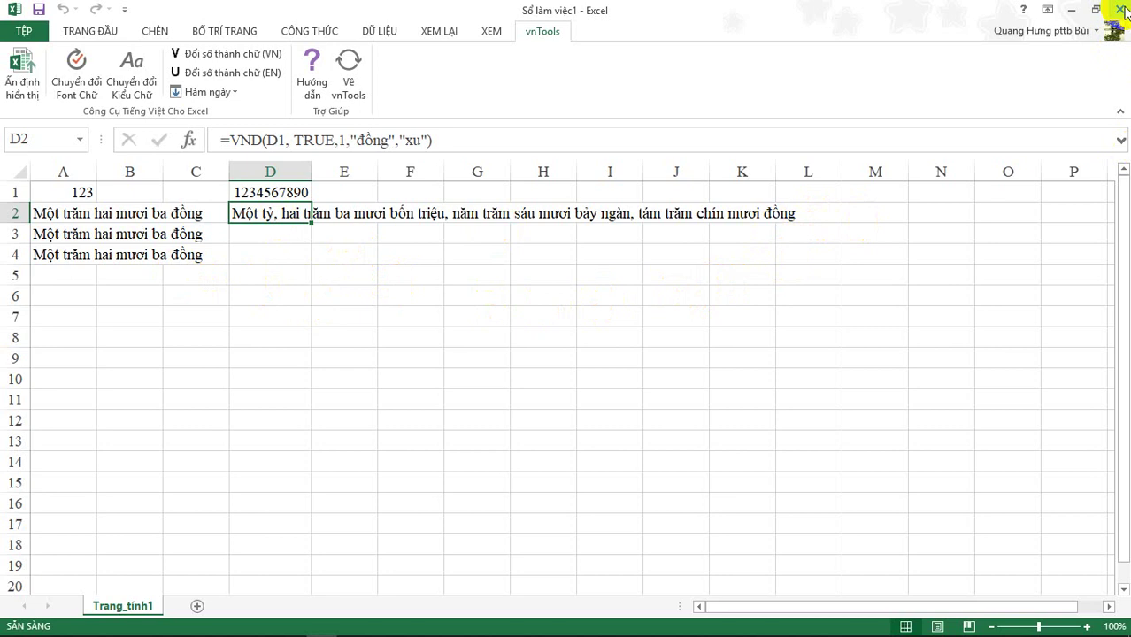
Minimize Excel to reveal the VnTools download page in Cốc Cốc.
{"action": "left_click", "coordinate": [1078, 11]}
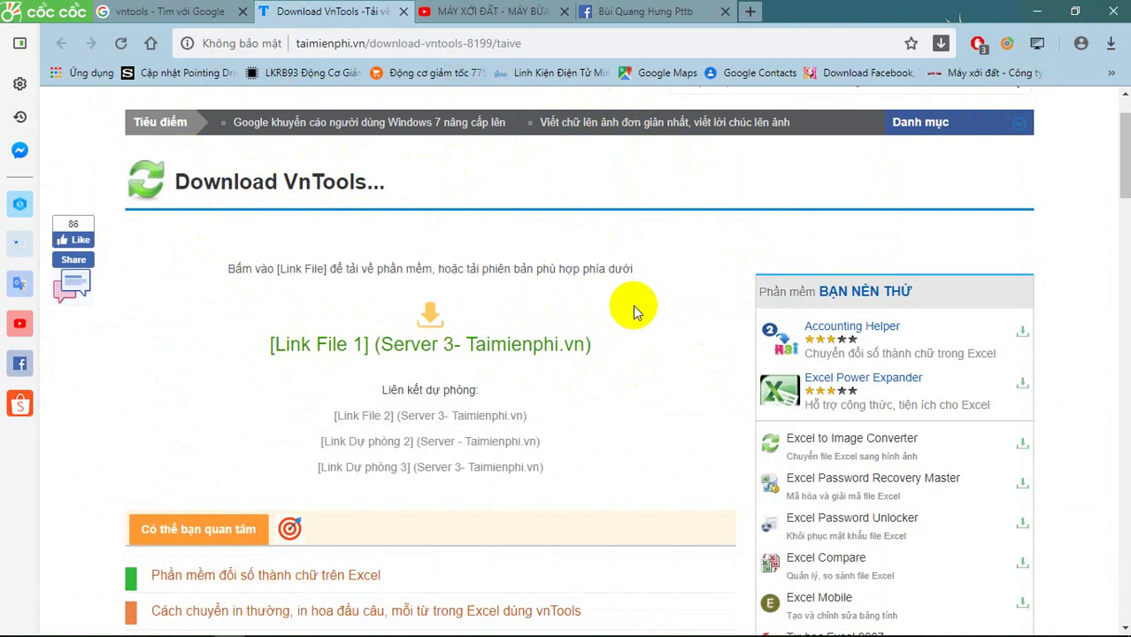
{"action": "mouse_move", "coordinate": [291, 630]}
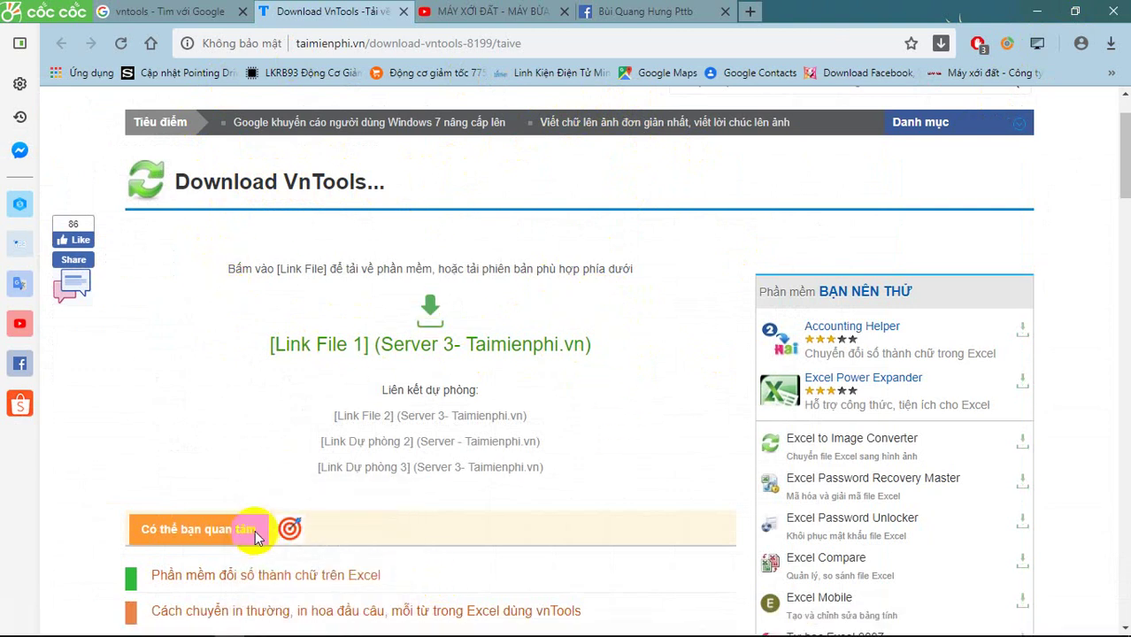
{"action": "mouse_move", "coordinate": [232, 627]}
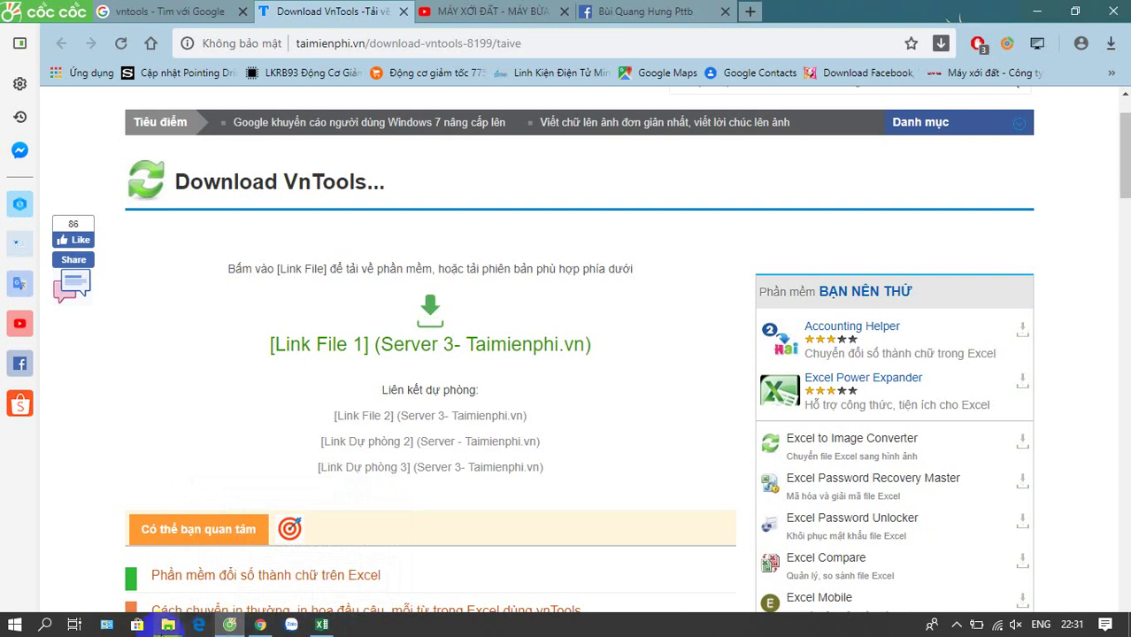
Confirm the vnTools folder sits under Local Disk (C:) Program Files (x86), then return to the Excel workbook.
{"action": "mouse_move", "coordinate": [167, 625]}
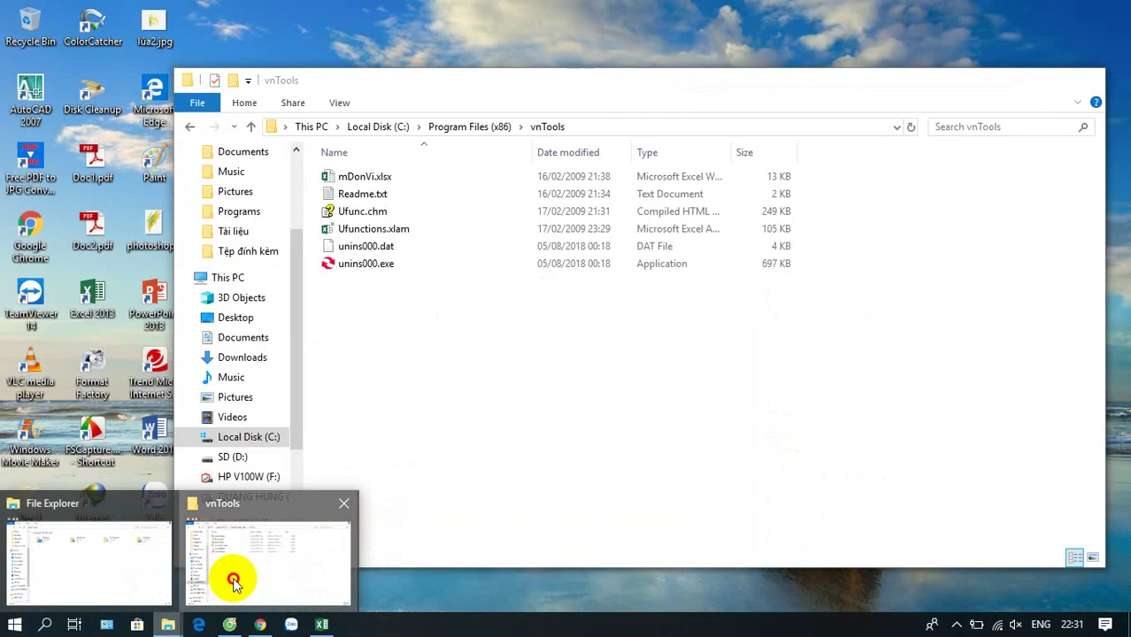
{"action": "left_click", "coordinate": [233, 584]}
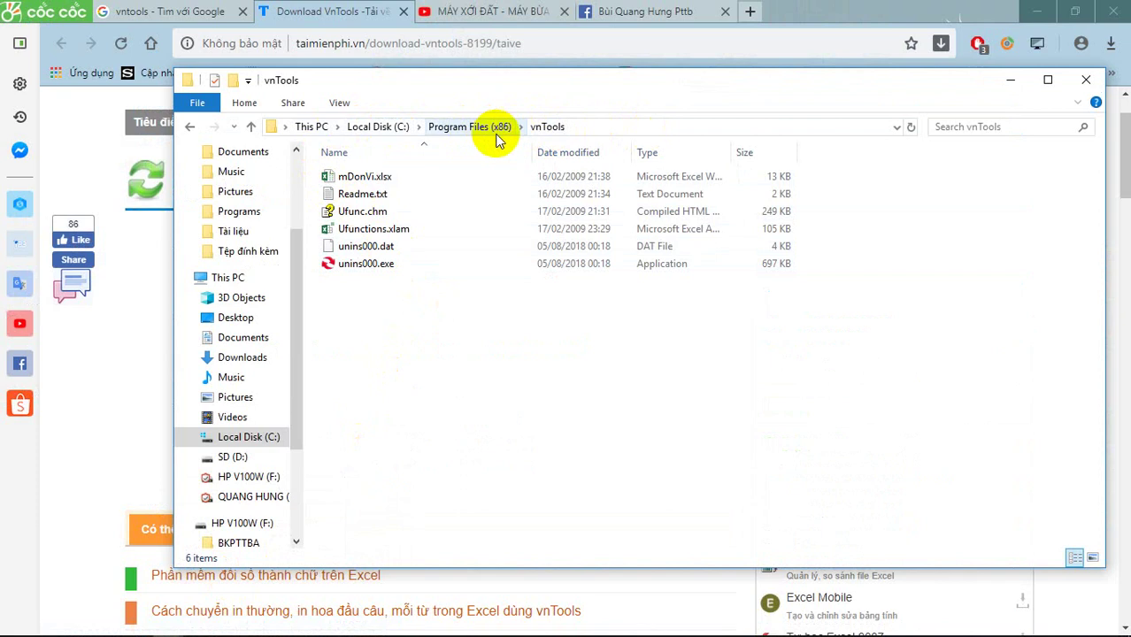
{"action": "left_click", "coordinate": [365, 133]}
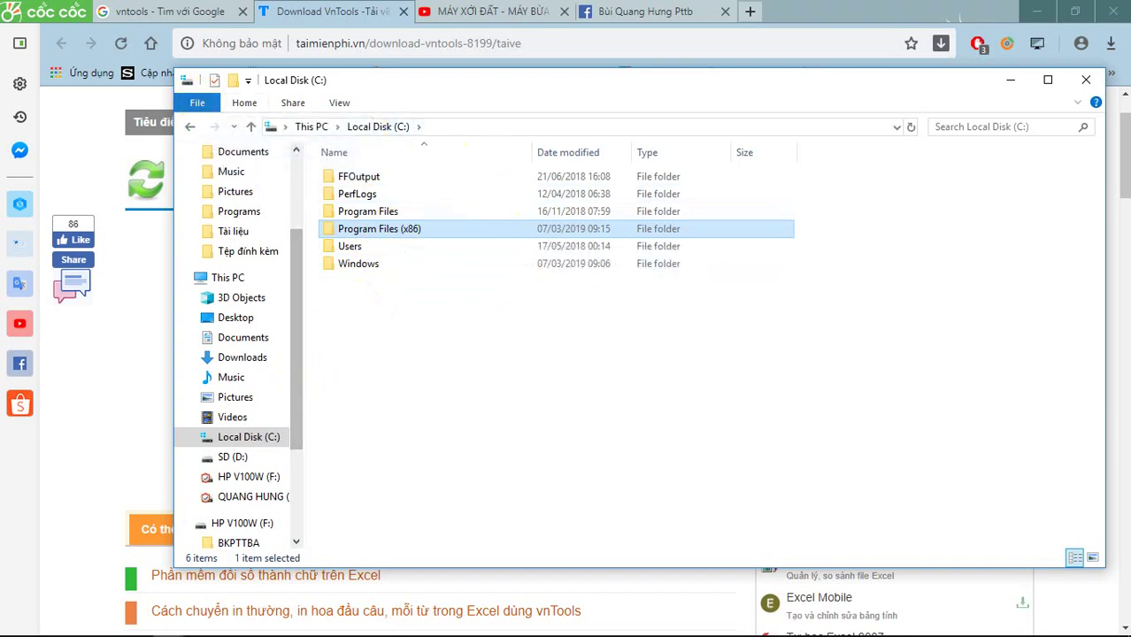
{"action": "left_click", "coordinate": [1086, 81]}
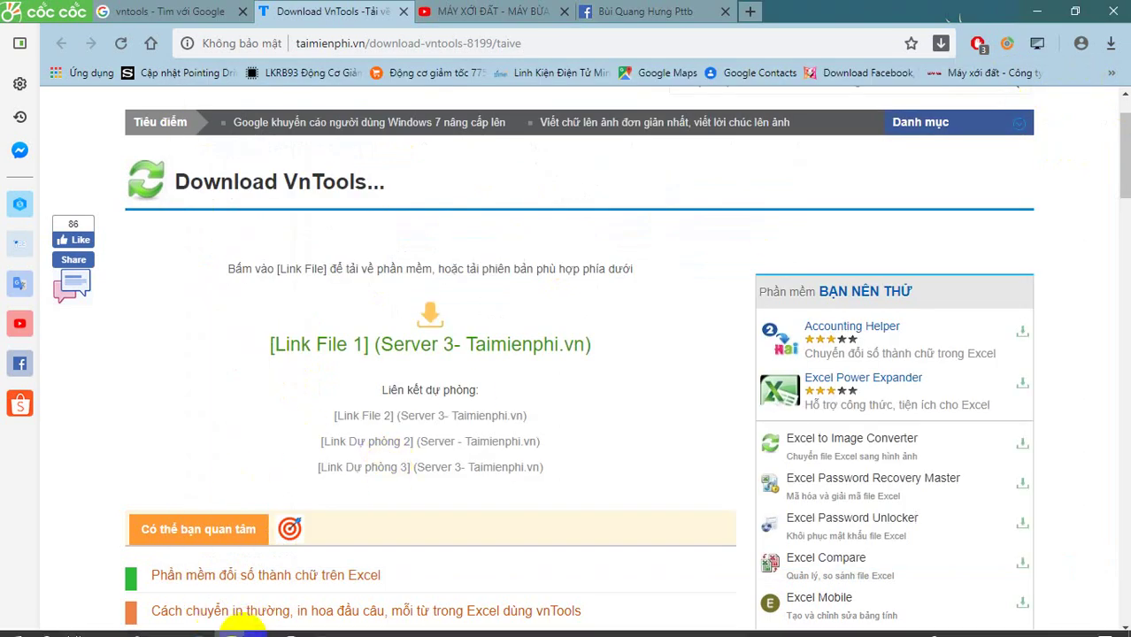
{"action": "left_click", "coordinate": [323, 625]}
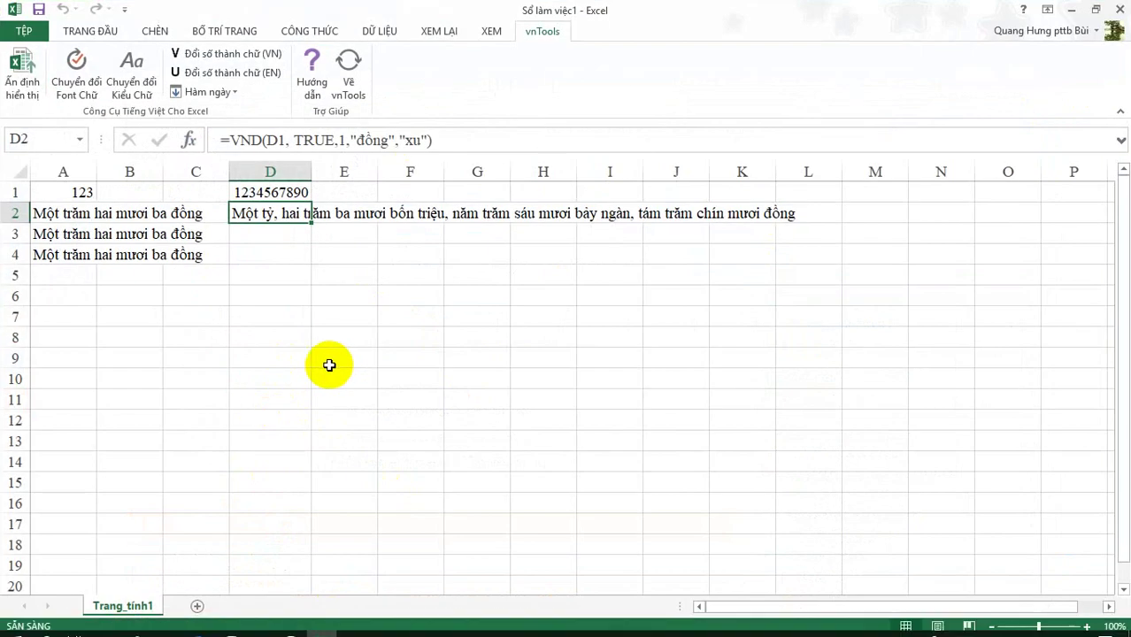
{"action": "left_click", "coordinate": [33, 33]}
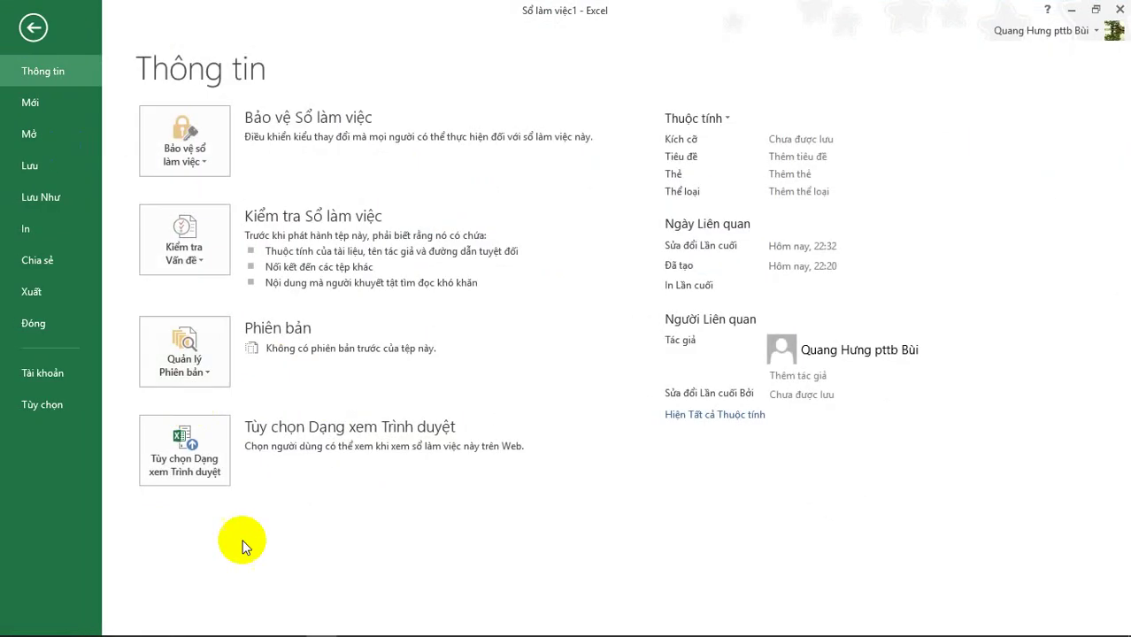
{"action": "left_click", "coordinate": [54, 413]}
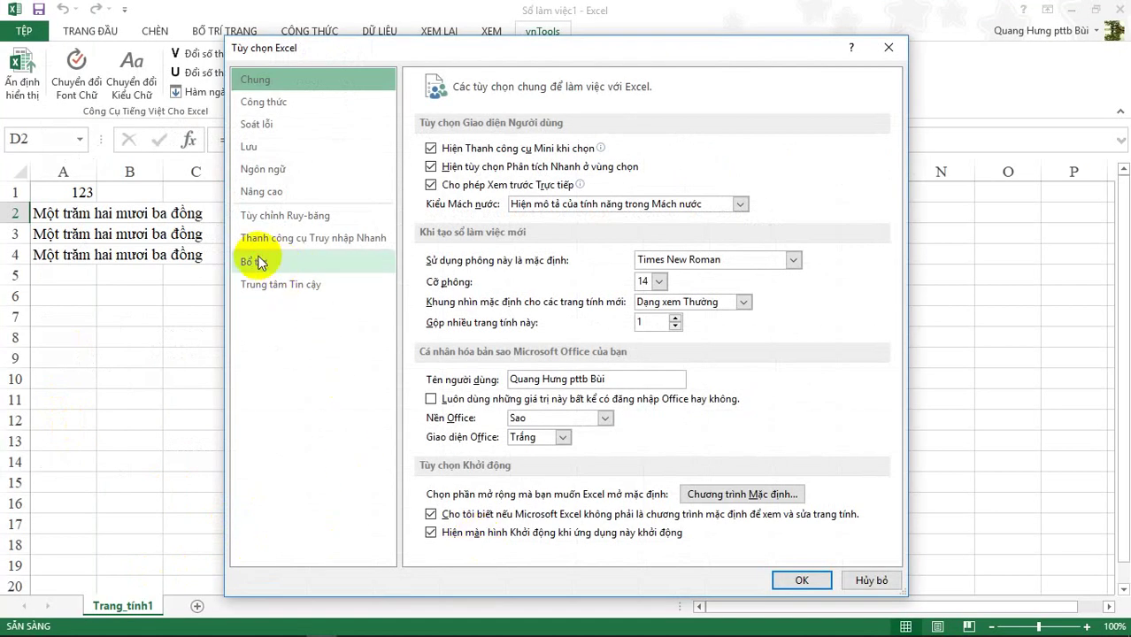
{"action": "left_click", "coordinate": [257, 263]}
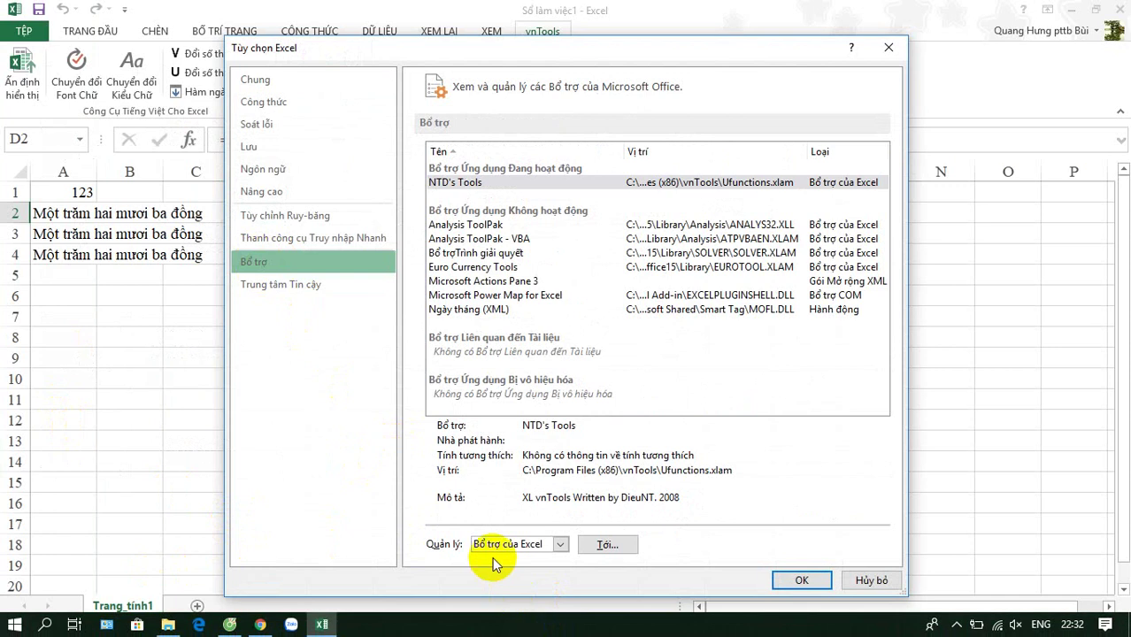
{"action": "left_click", "coordinate": [594, 550]}
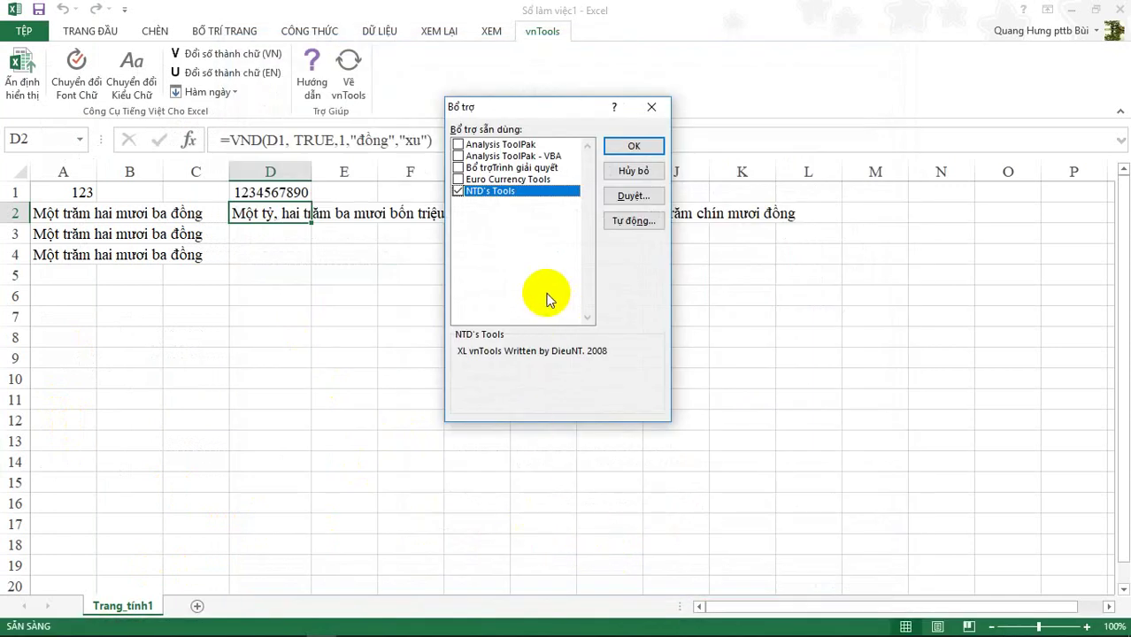
{"action": "left_click", "coordinate": [634, 200]}
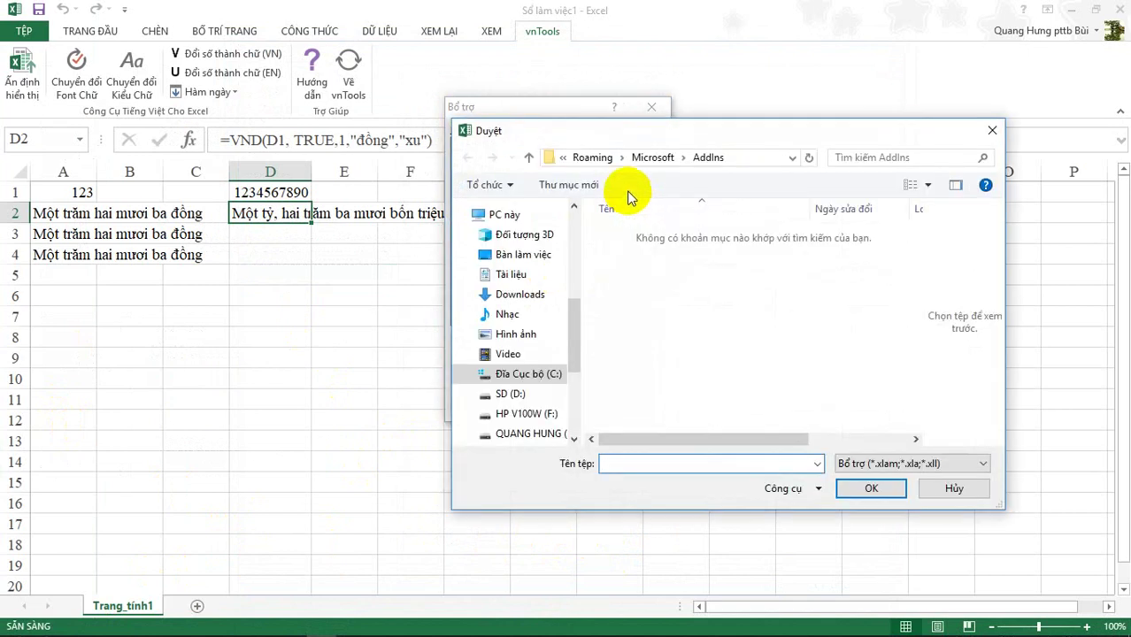
{"action": "left_click", "coordinate": [548, 380]}
{"action": "left_click", "coordinate": [660, 289]}
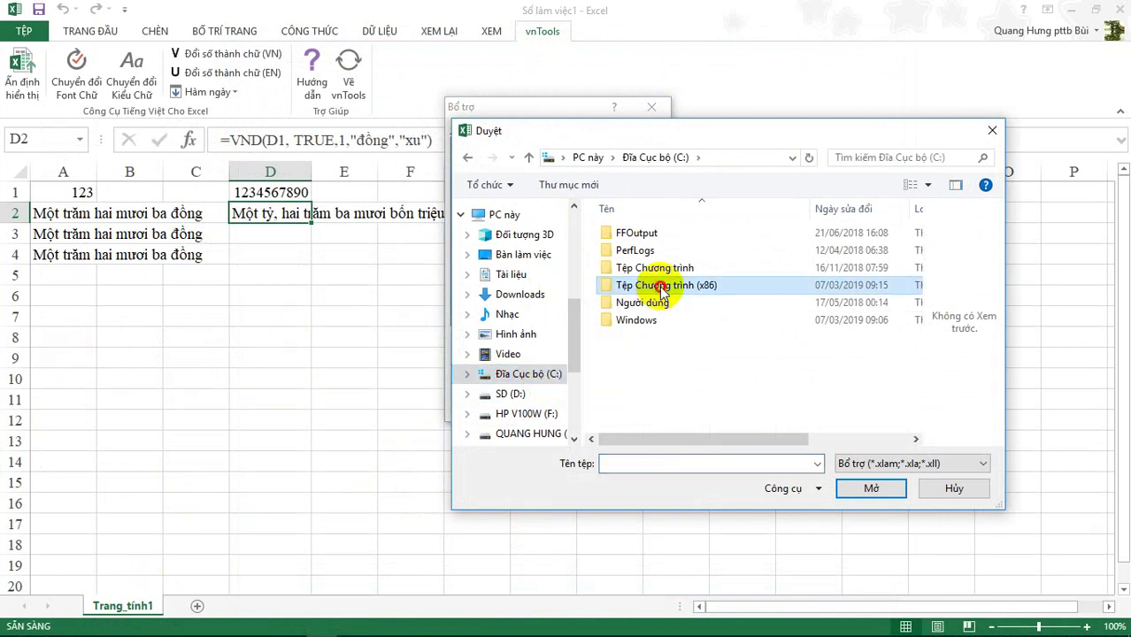
{"action": "double_click", "coordinate": [660, 289]}
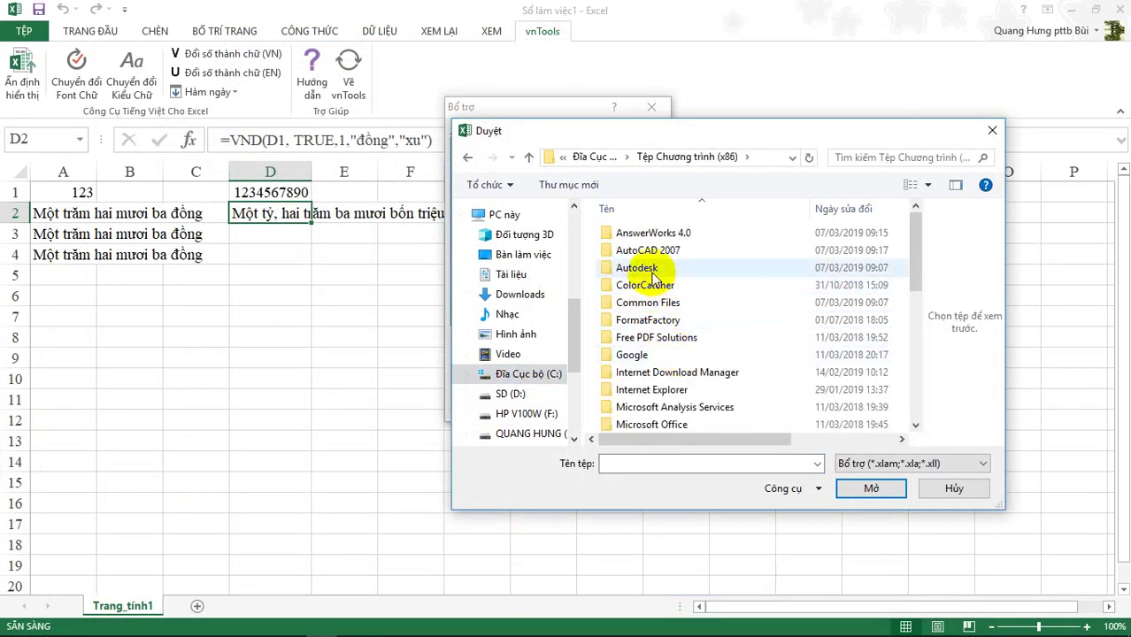
{"action": "scroll", "coordinate": [655, 292], "scroll_direction": "down", "scroll_amount": 5}
{"action": "scroll", "coordinate": [663, 319], "scroll_direction": "down", "scroll_amount": 1}
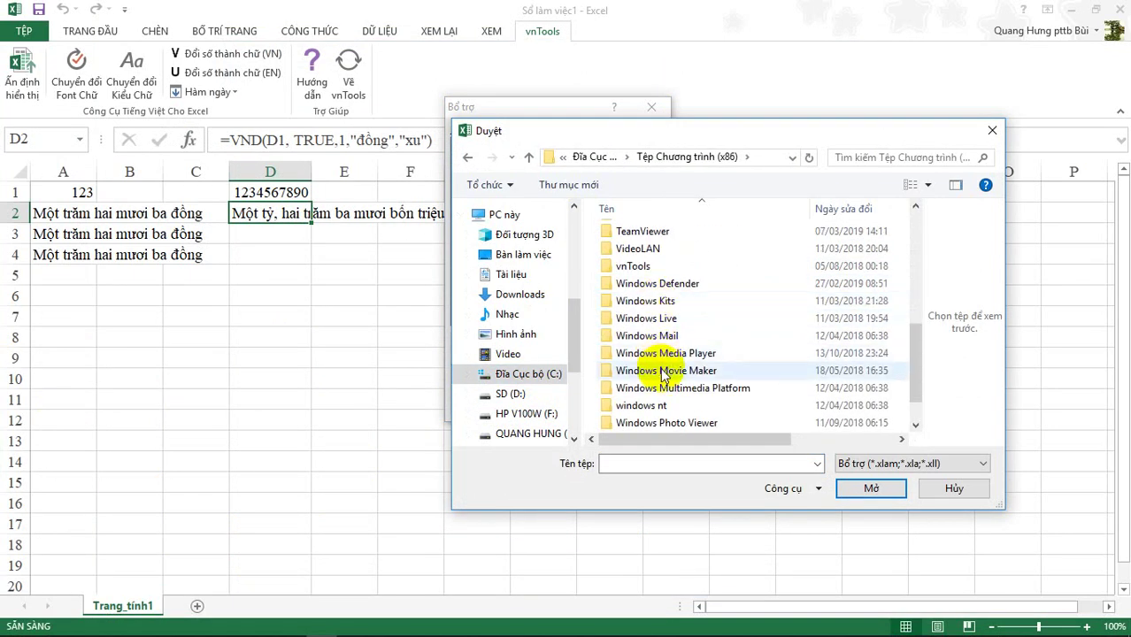
{"action": "double_click", "coordinate": [635, 266]}
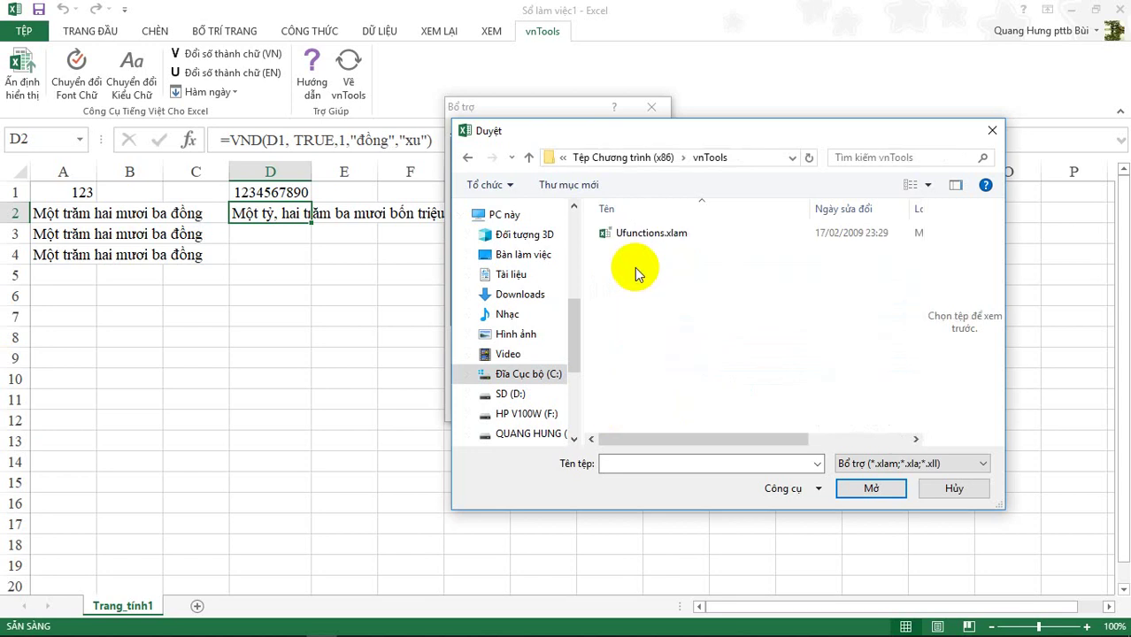
{"action": "left_click", "coordinate": [649, 233]}
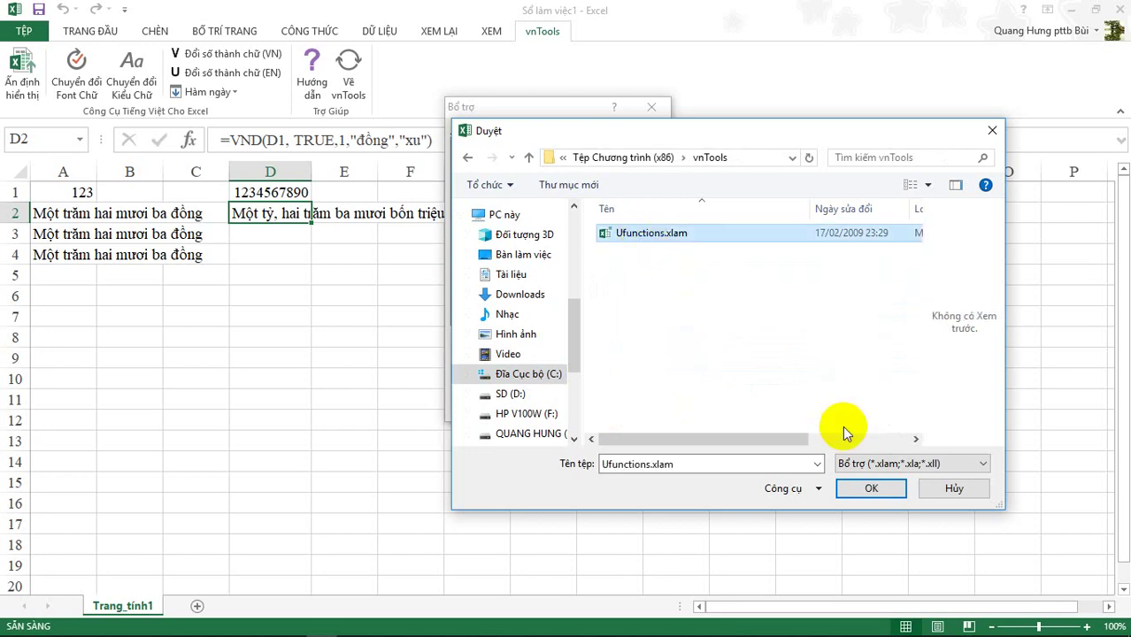
{"action": "left_click", "coordinate": [868, 488]}
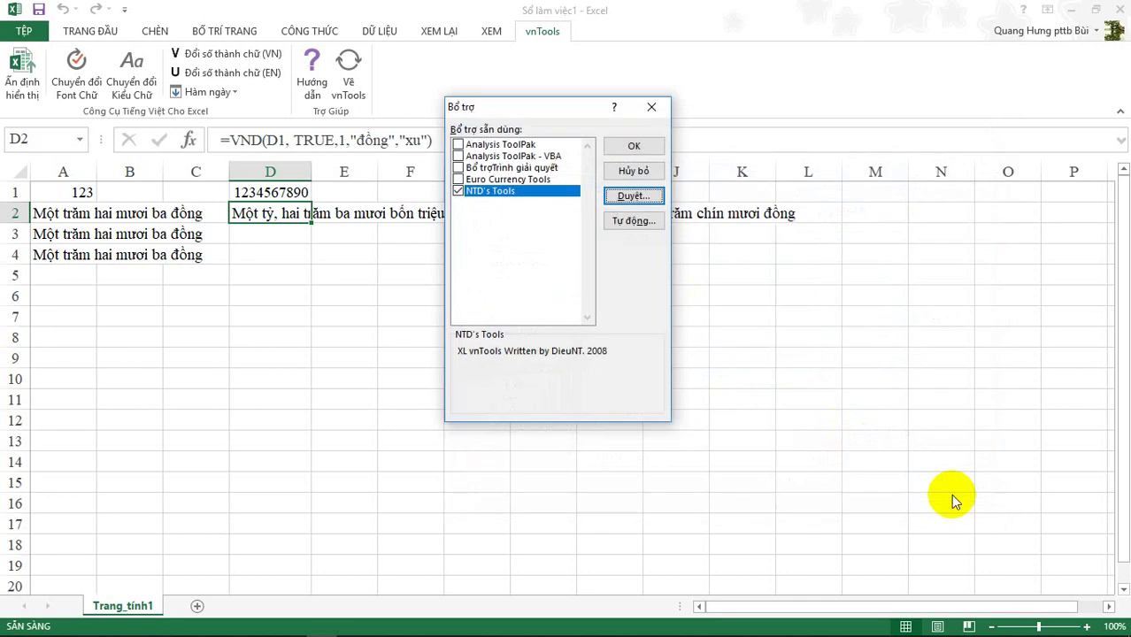
{"action": "left_click", "coordinate": [643, 172]}
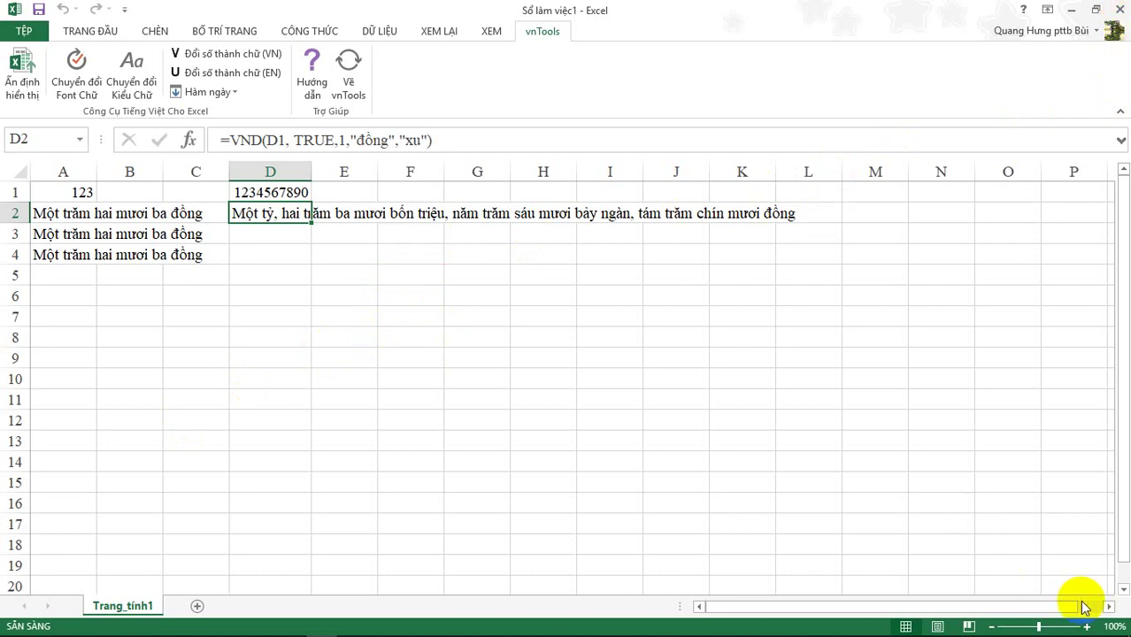
{"action": "mouse_move", "coordinate": [1063, 634]}
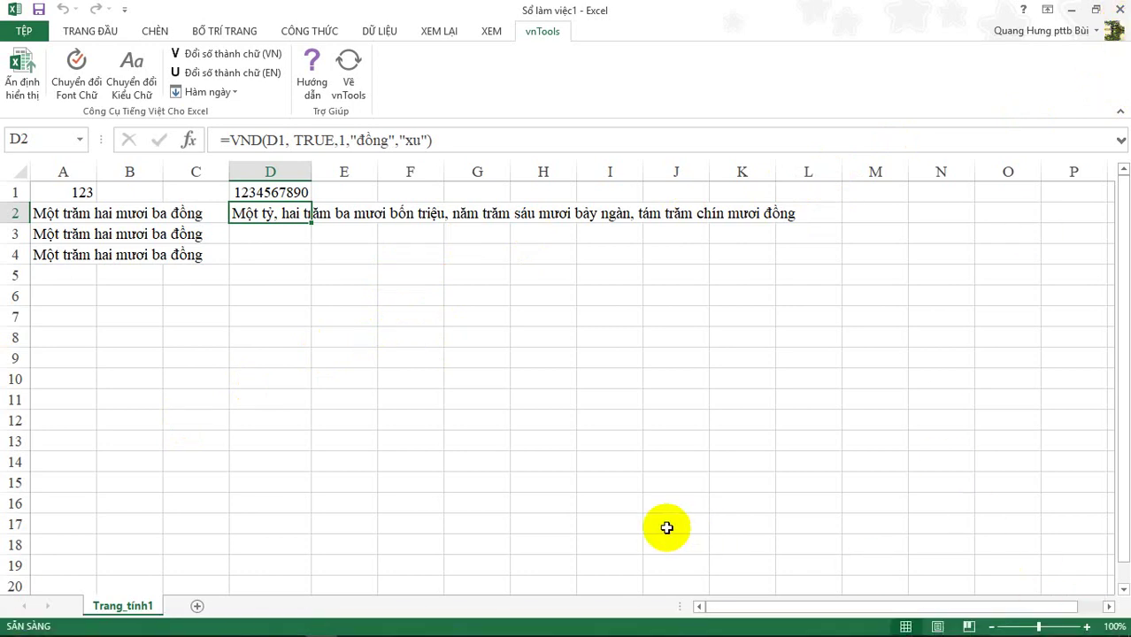